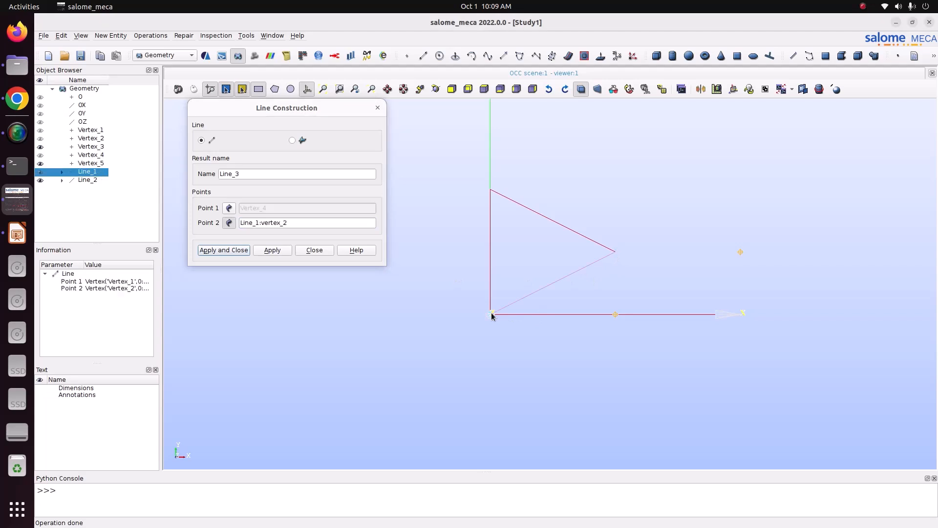
# Apply the pending diagonal line and create a horizontal line from the origin to Vertex_3 at X 4, Y 0
pyautogui.click(272, 250)
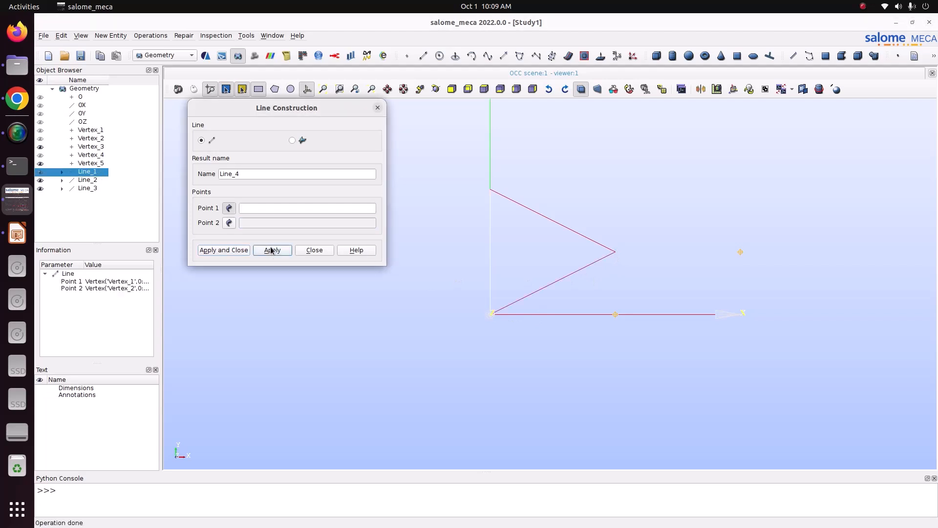
pyautogui.click(615, 314)
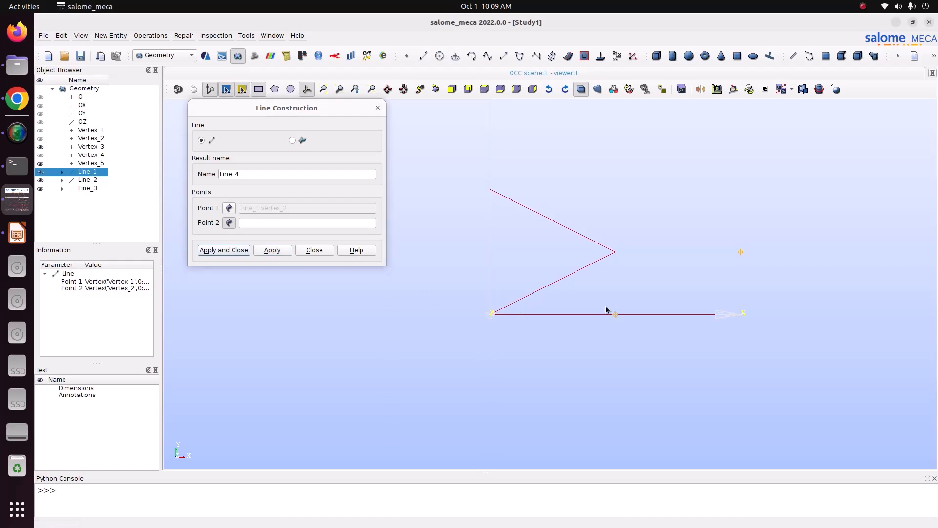
pyautogui.click(614, 314)
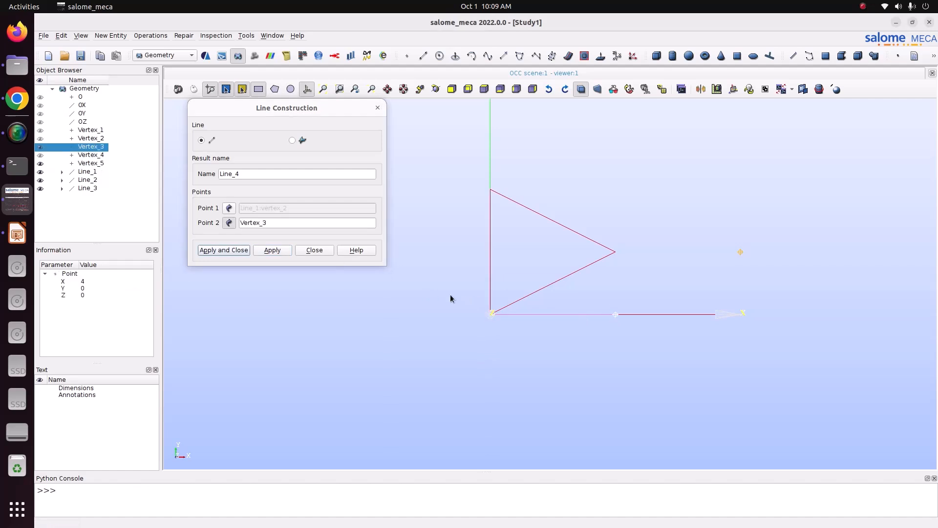
pyautogui.click(274, 251)
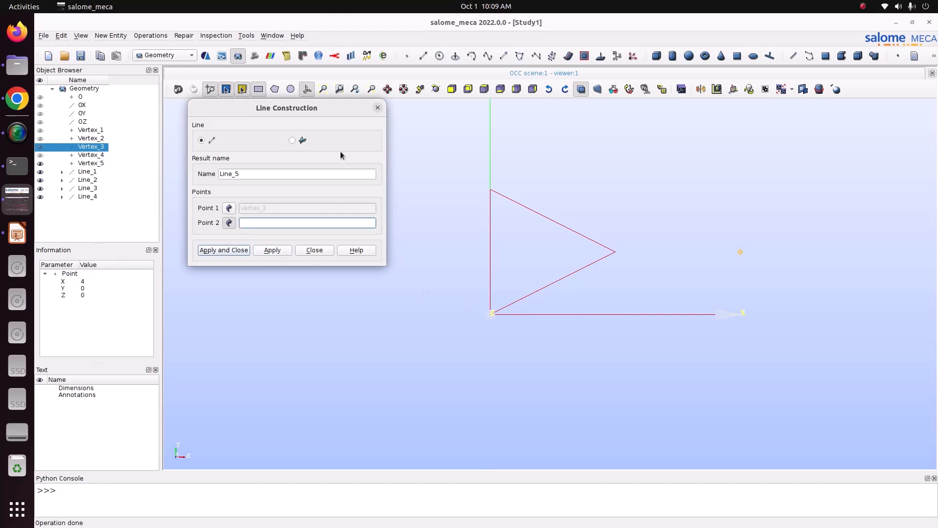
# Hide the axis trihedron and create a vertical line from Vertex_3 up to the end of Line_2
pyautogui.click(308, 89)
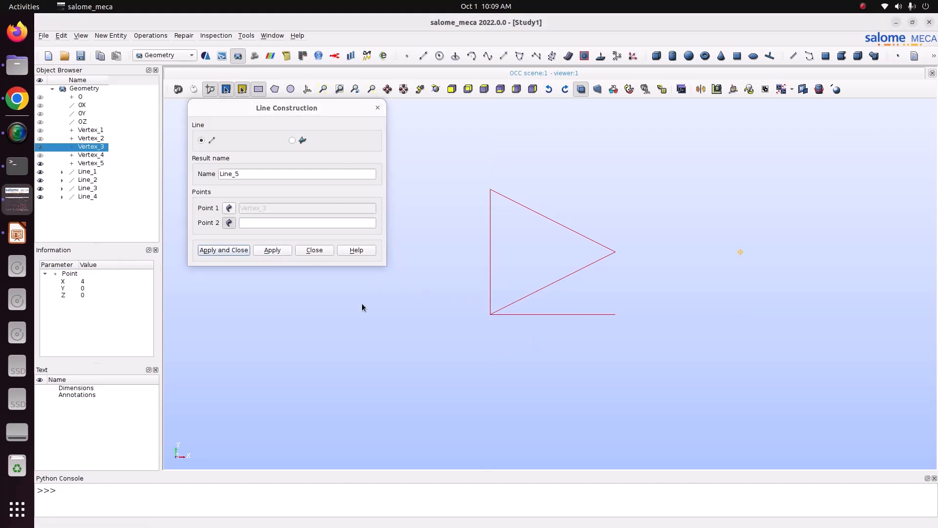
pyautogui.click(617, 253)
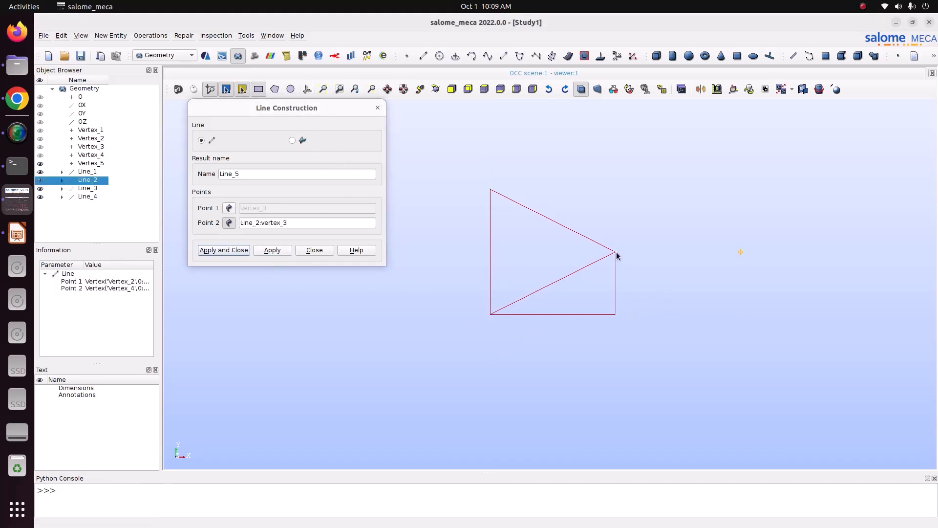
pyautogui.click(272, 252)
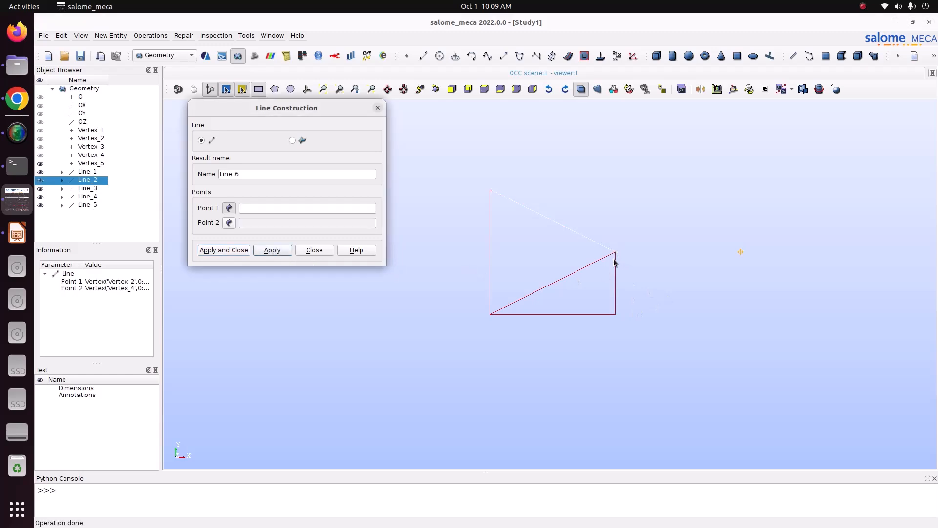
# Check the truss diagram in LibreOffice Impress, and in Salome-Meca create a horizontal line from the end of Line_2 to Vertex_5
pyautogui.click(17, 234)
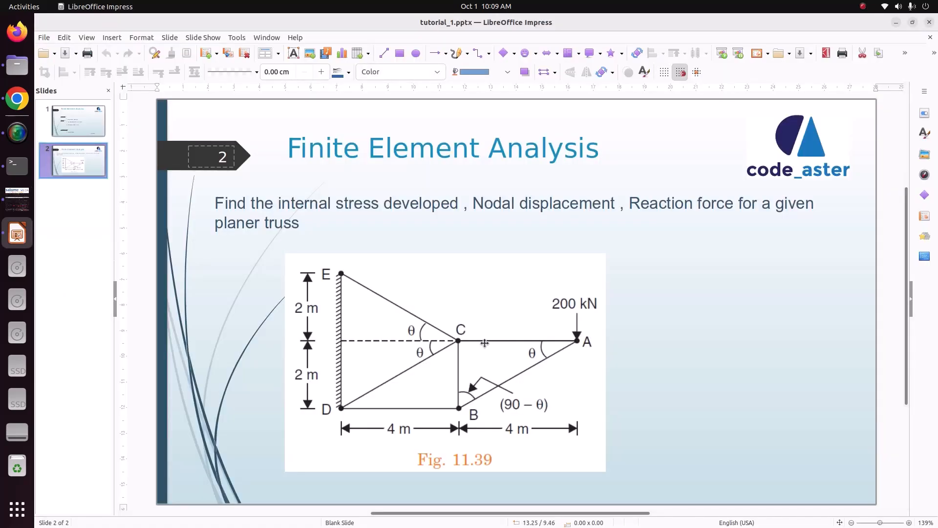
pyautogui.click(17, 199)
pyautogui.click(616, 253)
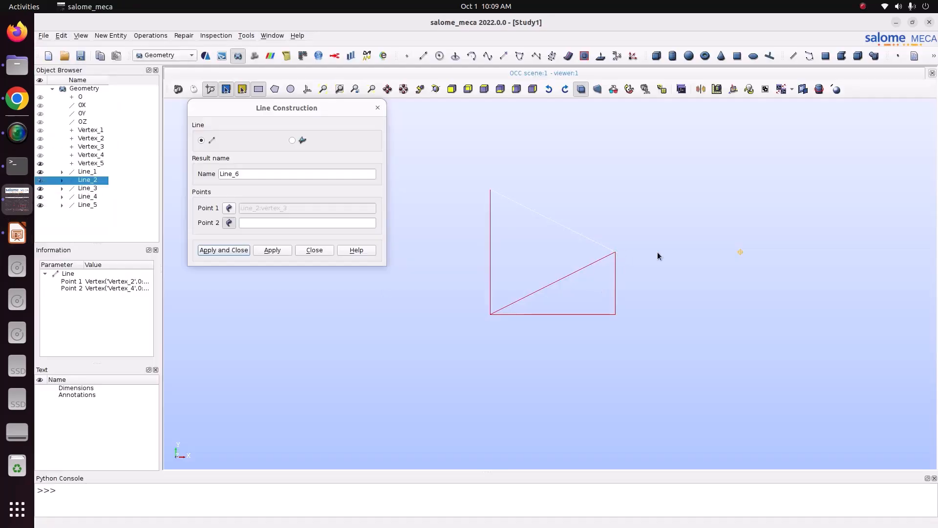
pyautogui.click(741, 253)
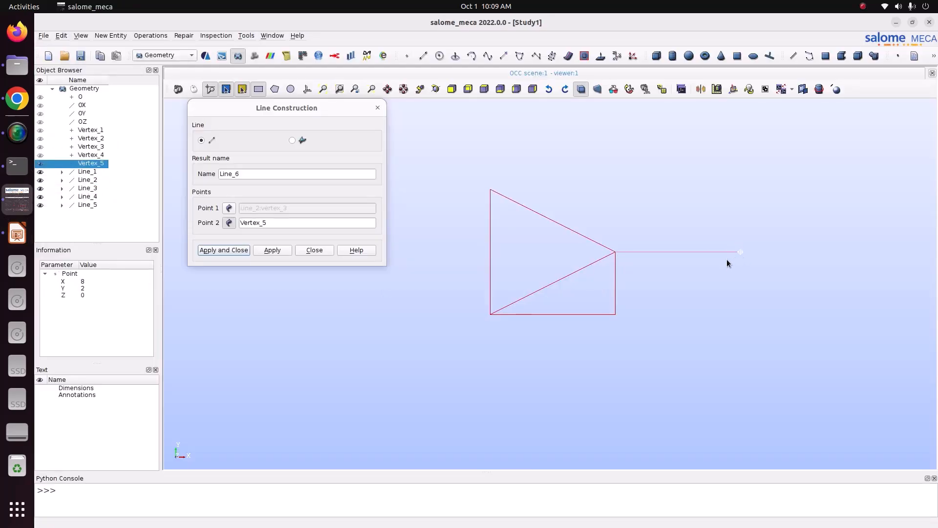
pyautogui.click(271, 250)
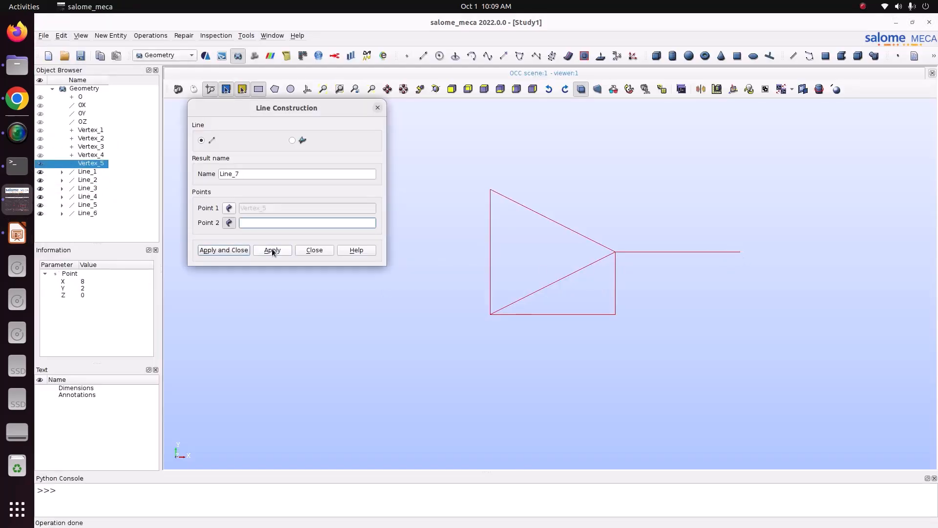
# Create the last truss member as a diagonal line from Vertex_5 to the end of Line_4 and close the line construction
pyautogui.click(738, 253)
pyautogui.click(614, 314)
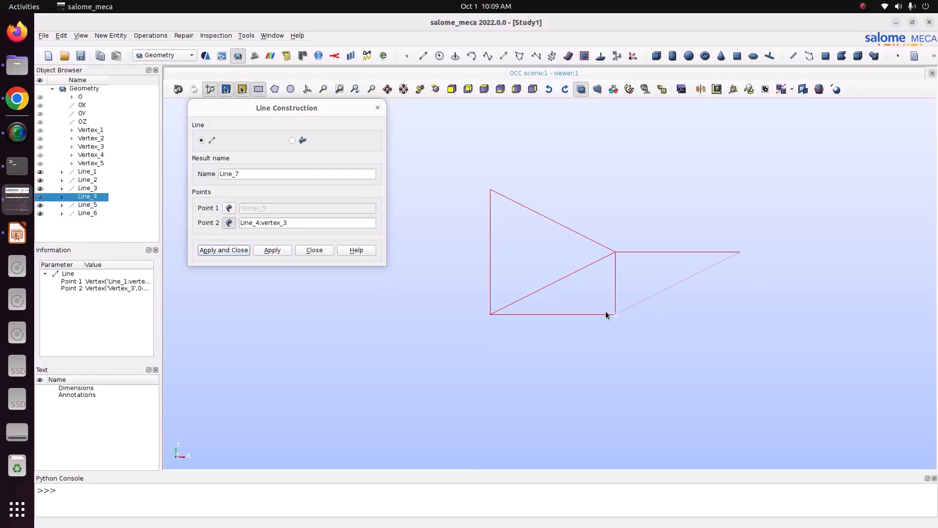
pyautogui.click(236, 251)
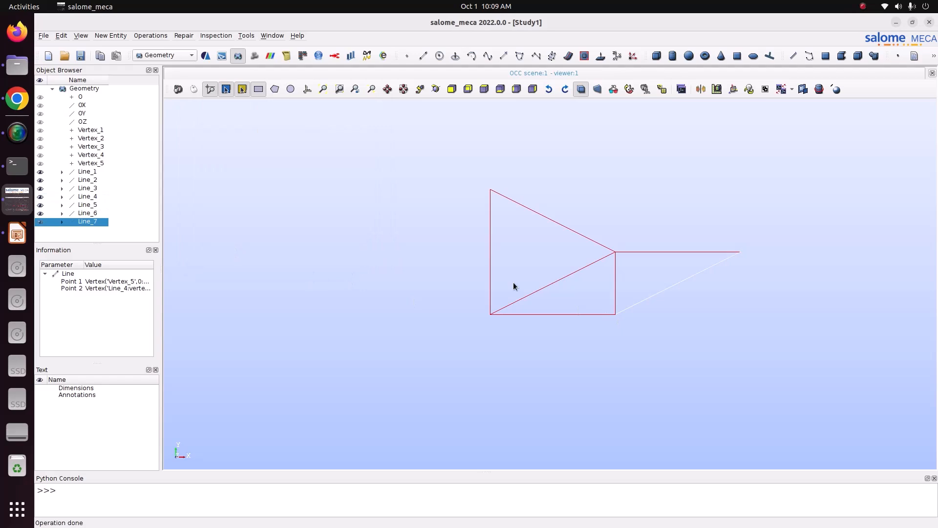
# Compare the model with the truss diagram in LibreOffice Impress and show the axis trihedron again in Salome-Meca
pyautogui.click(23, 230)
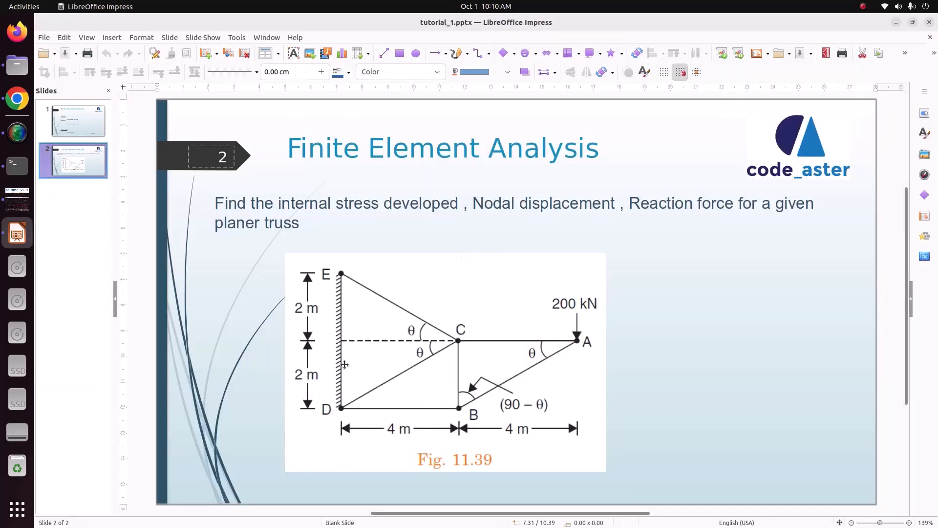
pyautogui.click(7, 198)
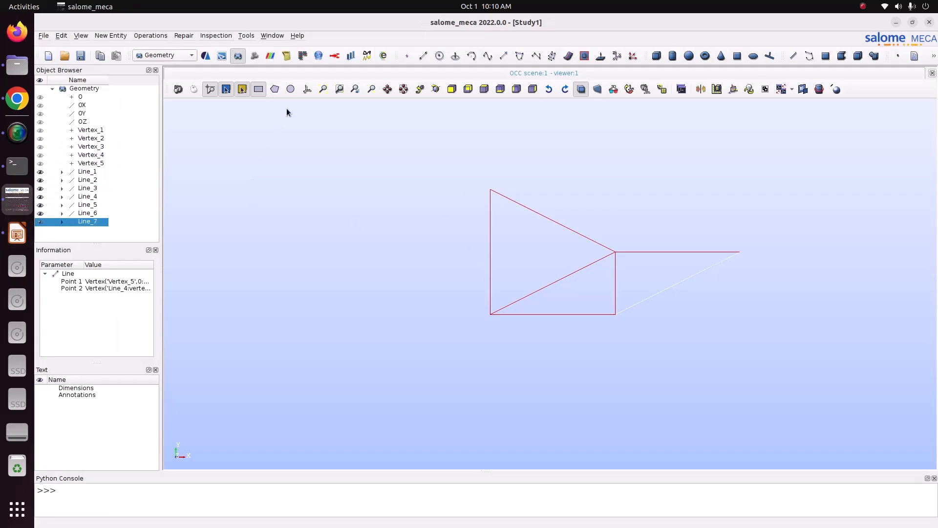
pyautogui.click(307, 89)
pyautogui.scroll(-5, 382, 294)
pyautogui.scroll(3, 402, 217)
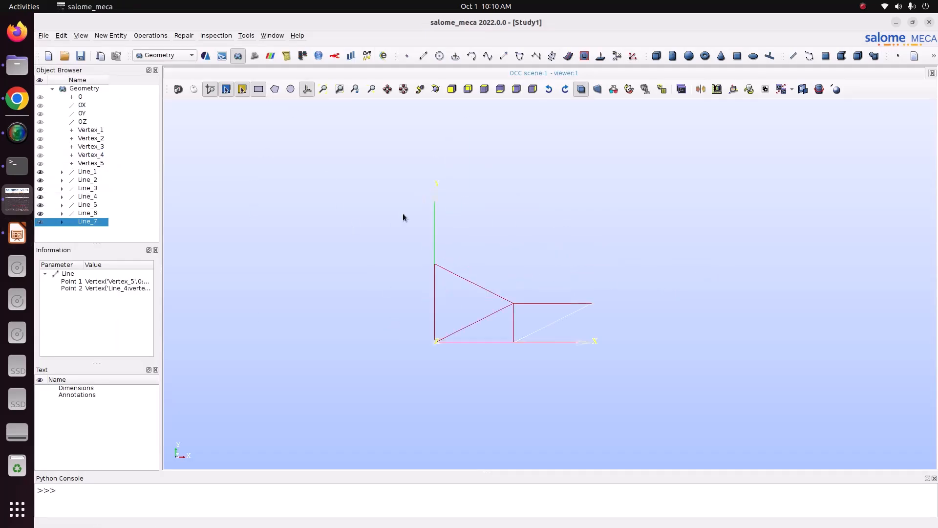
pyautogui.click(300, 306)
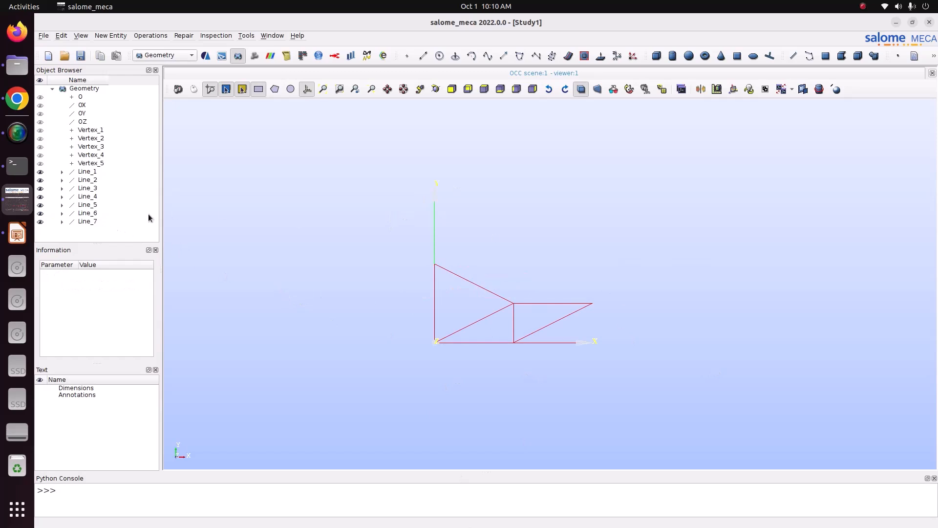
# Build a wire named truss from the edges Line_1 to Line_7
pyautogui.click(101, 222)
pyautogui.click(91, 172)
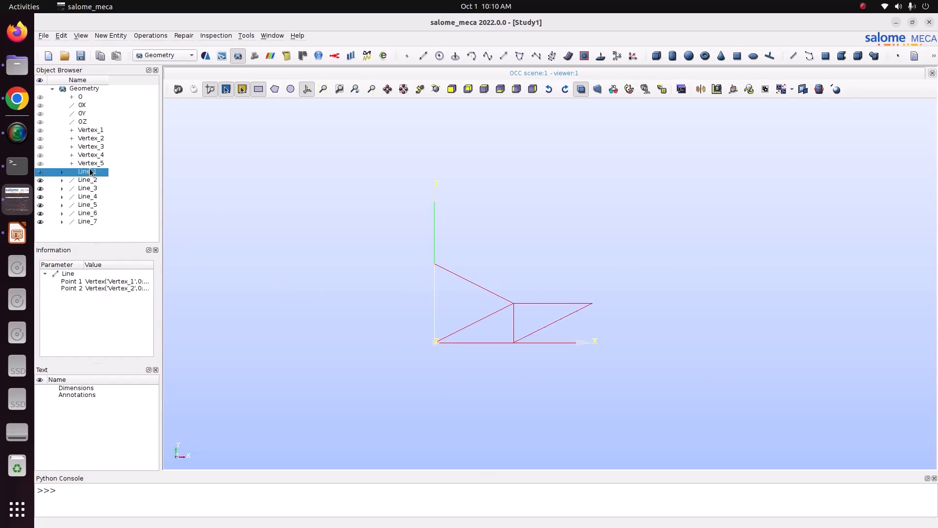
pyautogui.keyDown('shift'); pyautogui.click(93, 222); pyautogui.keyUp('shift')
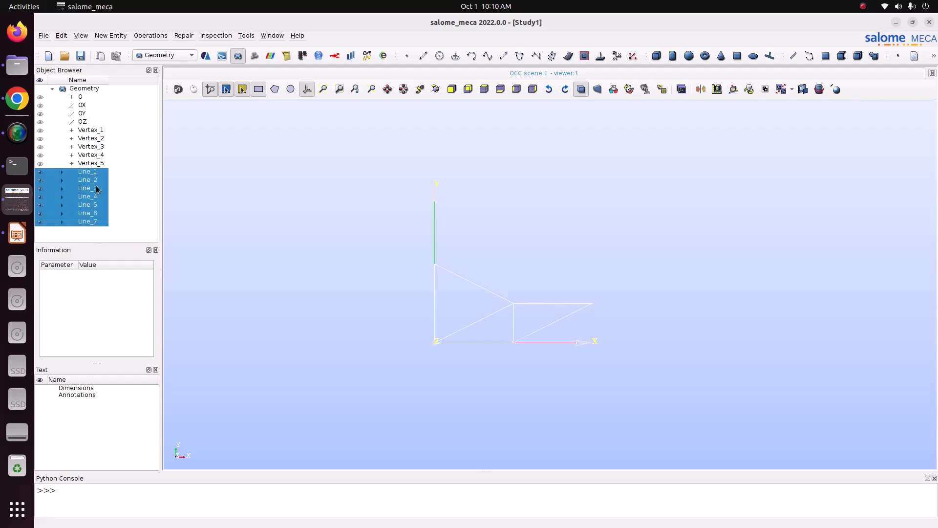
pyautogui.click(112, 36)
pyautogui.moveTo(122, 126)
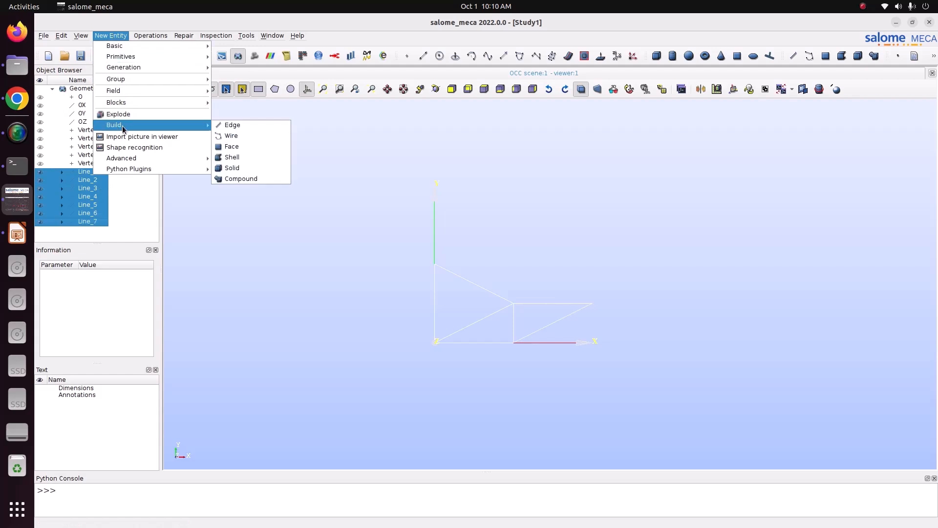
pyautogui.click(231, 138)
pyautogui.moveTo(437, 226); pyautogui.dragTo(382, 224)
pyautogui.write('Bea')
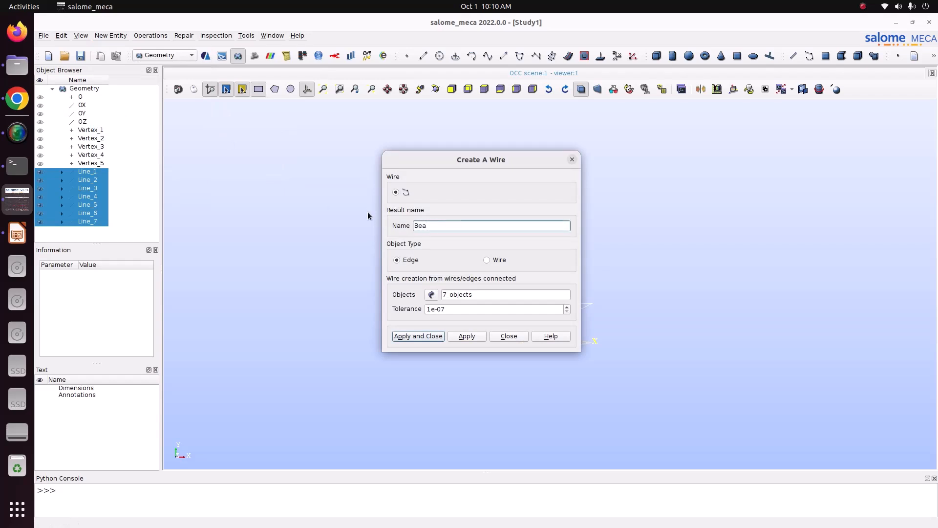
pyautogui.press('BackSpace')
pyautogui.click(434, 335)
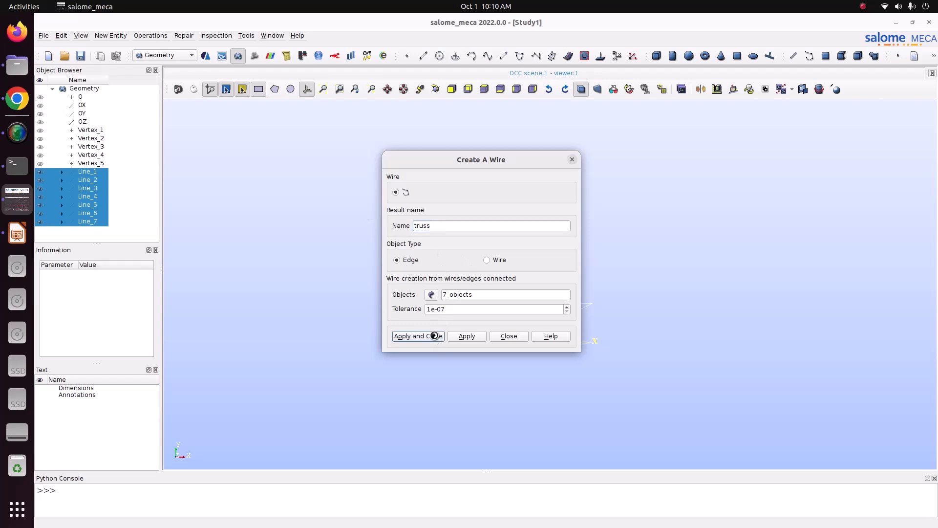
# Create an edge group on the truss wire containing all of its edges, replacing the default group name
pyautogui.click(234, 216)
pyautogui.click(85, 229)
pyautogui.click(63, 230)
pyautogui.scroll(3, 384, 256)
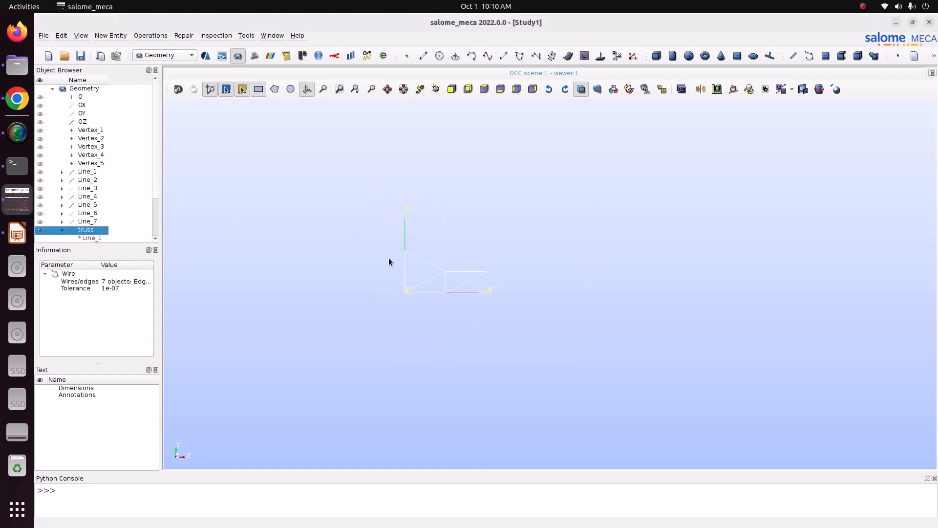
pyautogui.rightClick(96, 234)
pyautogui.click(166, 260)
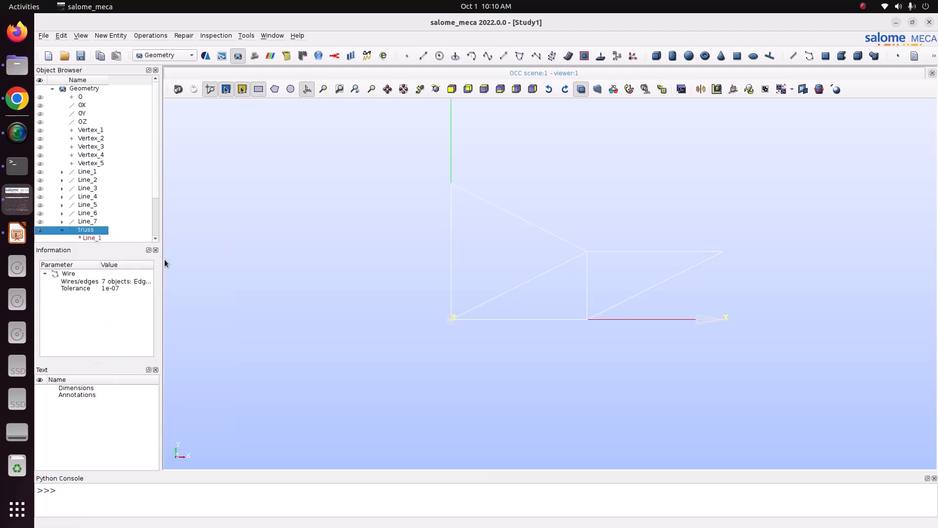
pyautogui.click(432, 134)
pyautogui.moveTo(440, 101); pyautogui.dragTo(147, 108)
pyautogui.click(258, 299)
pyautogui.doubleClick(115, 175)
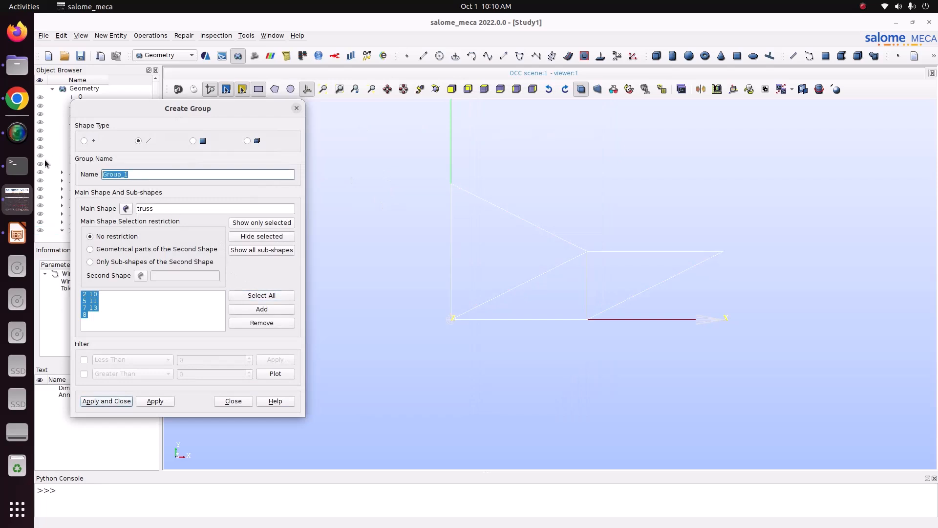
pyautogui.write('t')
pyautogui.click(155, 403)
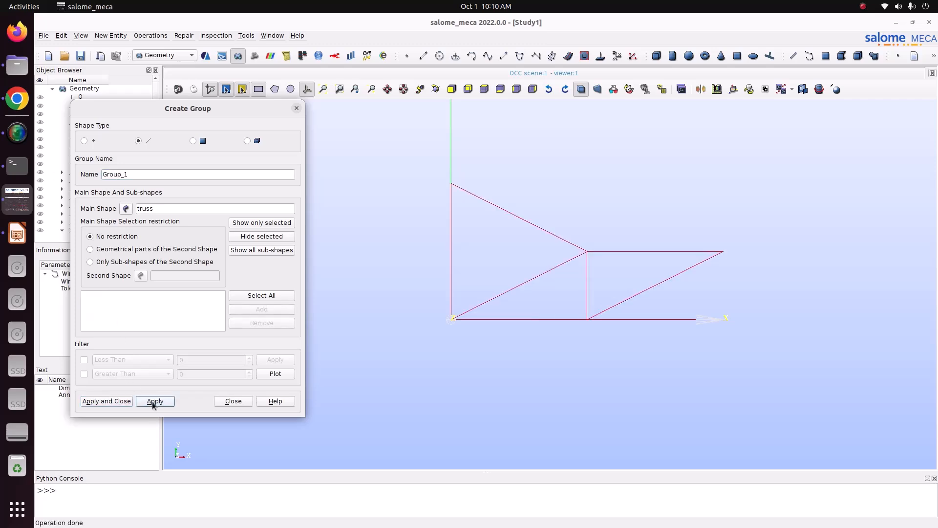
# Check the supports on the Impress slide and create a renamed edge group holding the truss's vertical edge on the Y axis
pyautogui.click(18, 234)
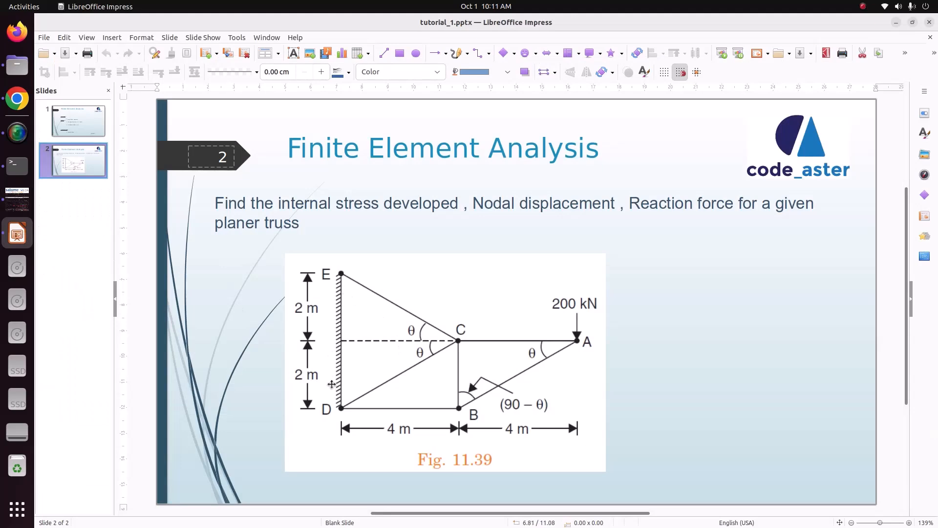
pyautogui.click(17, 199)
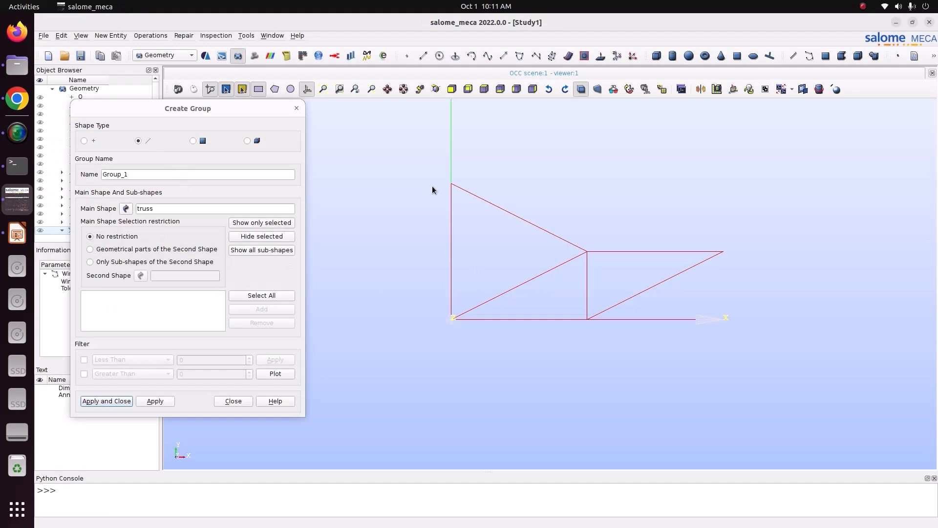
pyautogui.click(451, 214)
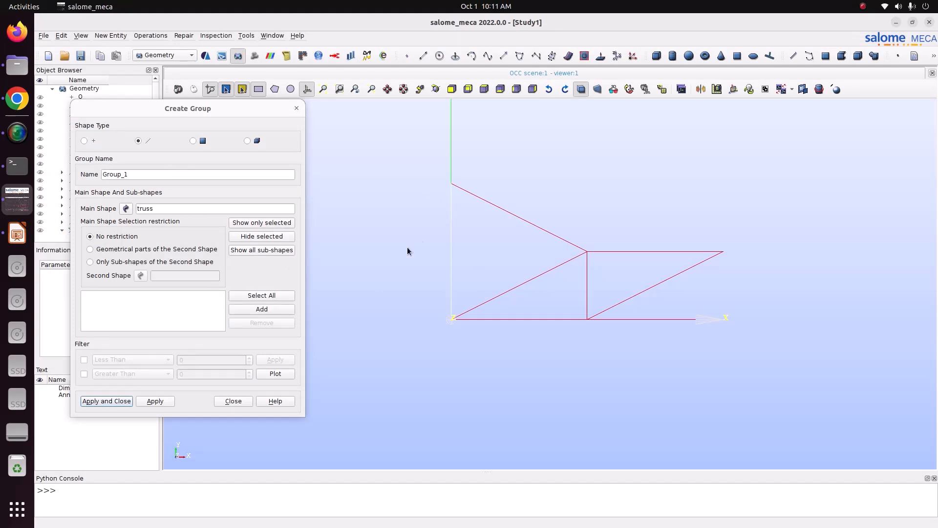
pyautogui.click(287, 310)
pyautogui.moveTo(147, 176); pyautogui.dragTo(49, 174)
pyautogui.write('F')
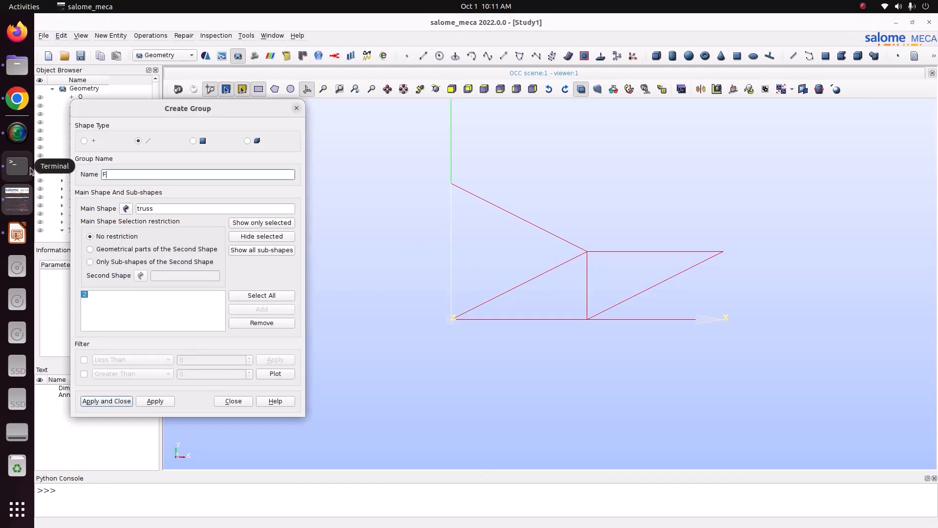
pyautogui.click(159, 405)
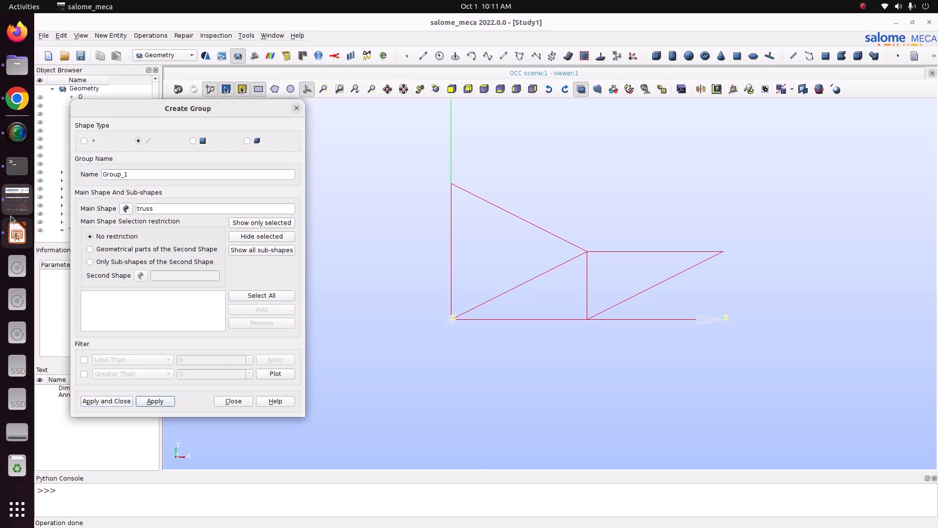
# Check the load point on the Impress slide, create a vertex group named Load at truss point A, and review the three groups
pyautogui.click(17, 233)
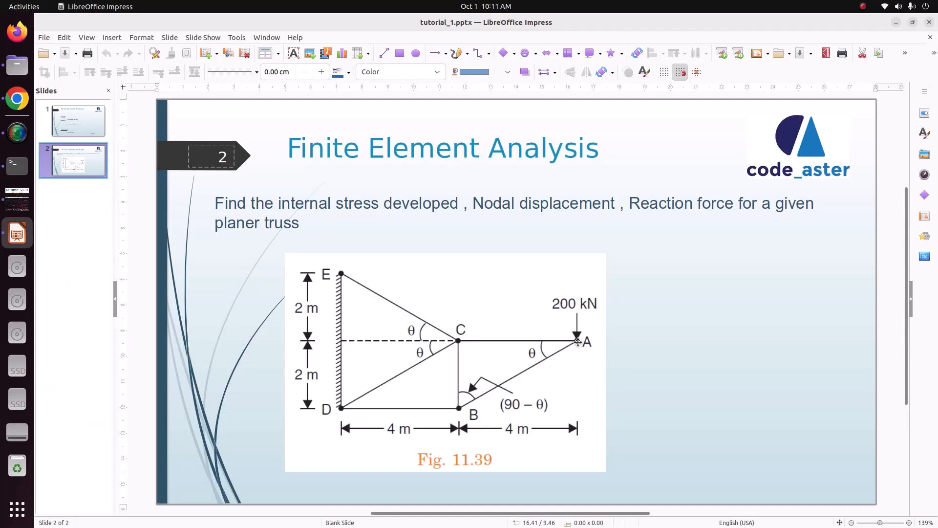
pyautogui.click(18, 206)
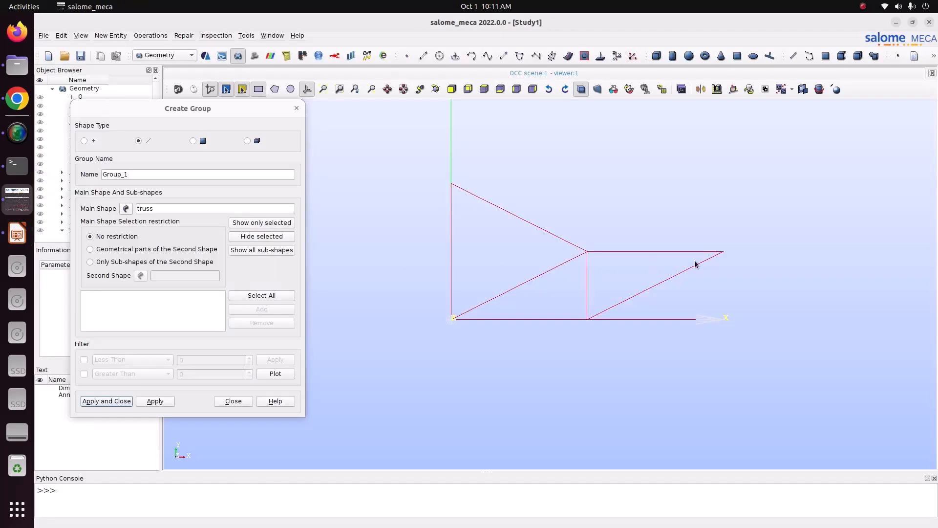
pyautogui.click(85, 141)
pyautogui.click(724, 251)
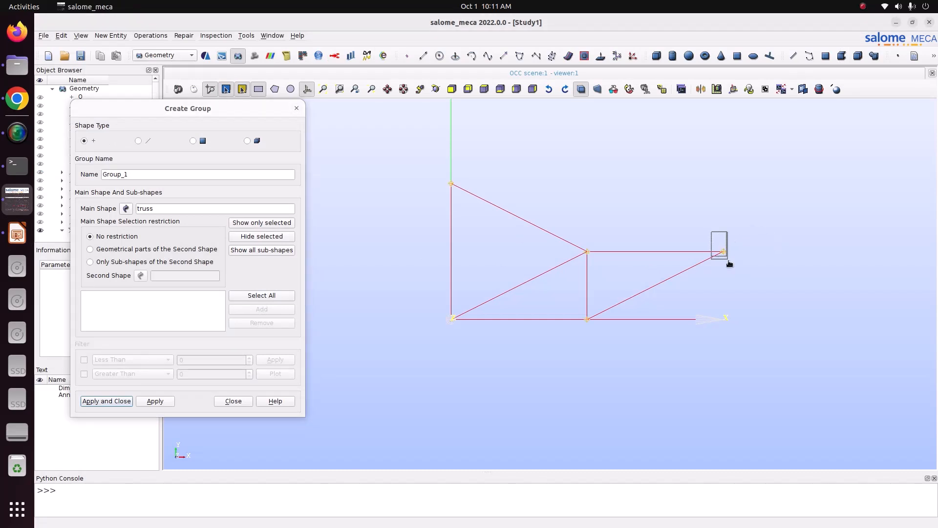
pyautogui.click(262, 309)
pyautogui.click(140, 175)
pyautogui.doubleClick(141, 175)
pyautogui.write('Load')
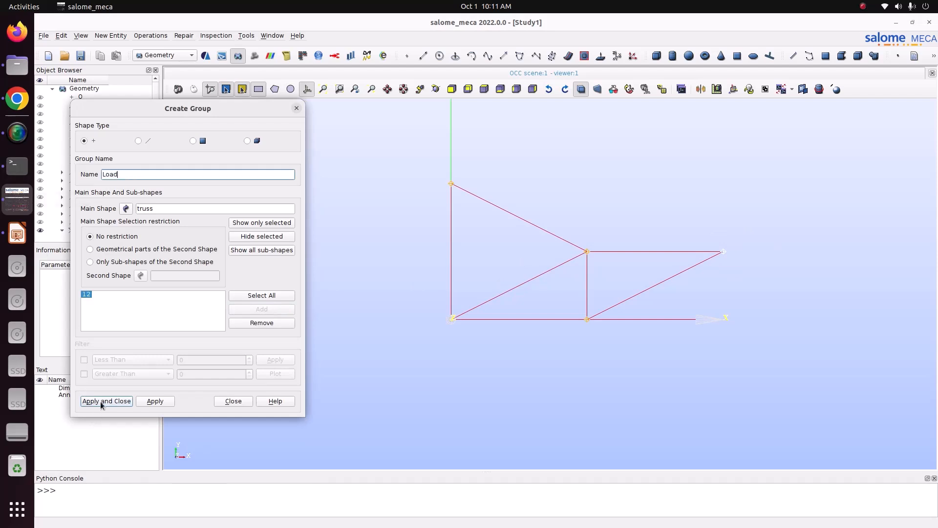
pyautogui.click(101, 401)
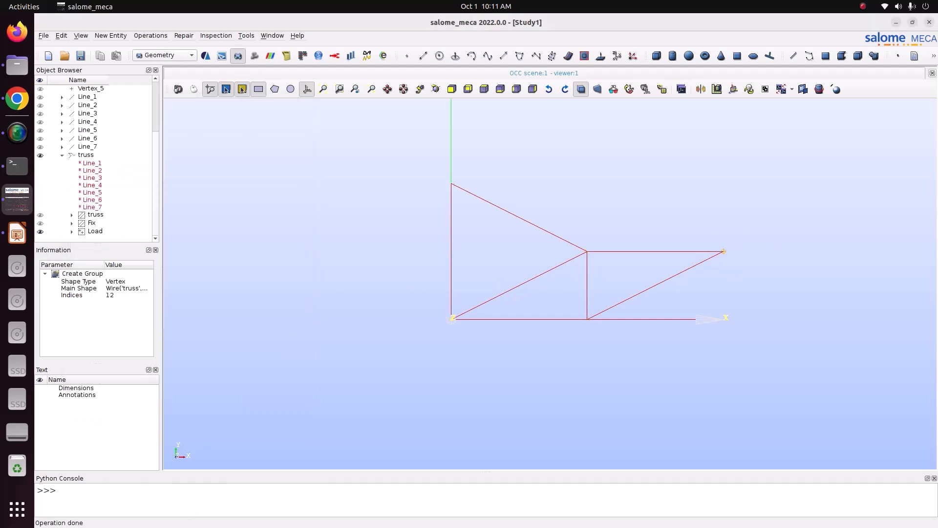
pyautogui.click(98, 215)
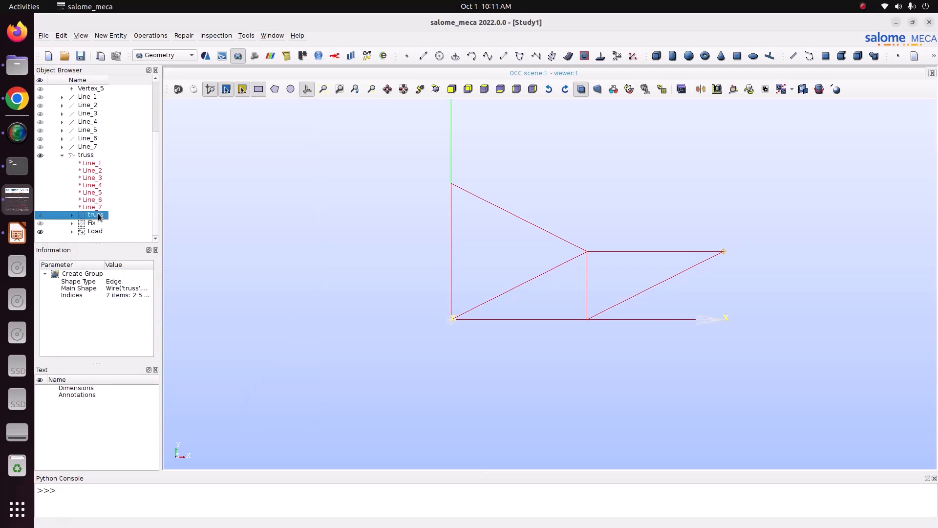
pyautogui.click(98, 223)
pyautogui.click(98, 232)
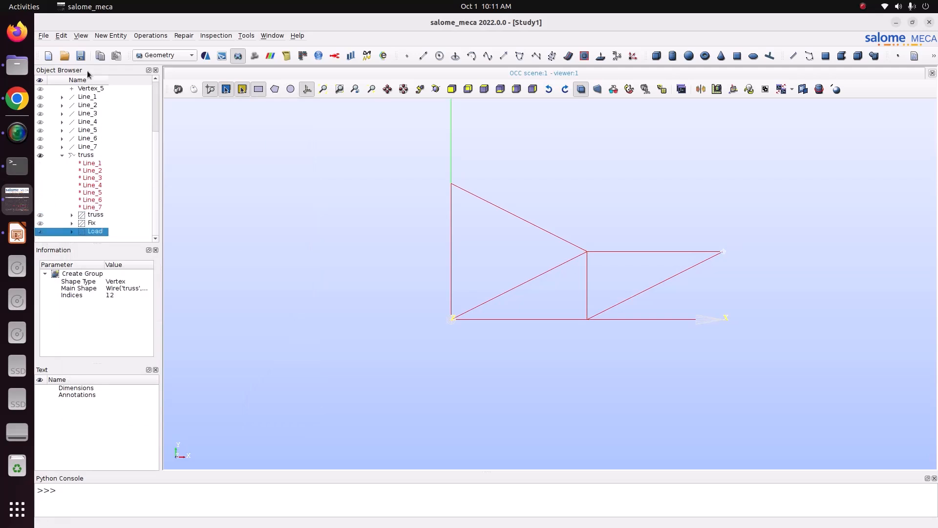
# Save the study as Study1 in the Pictures/CODE_ASTER/truss/1_trusss folder
pyautogui.click(45, 36)
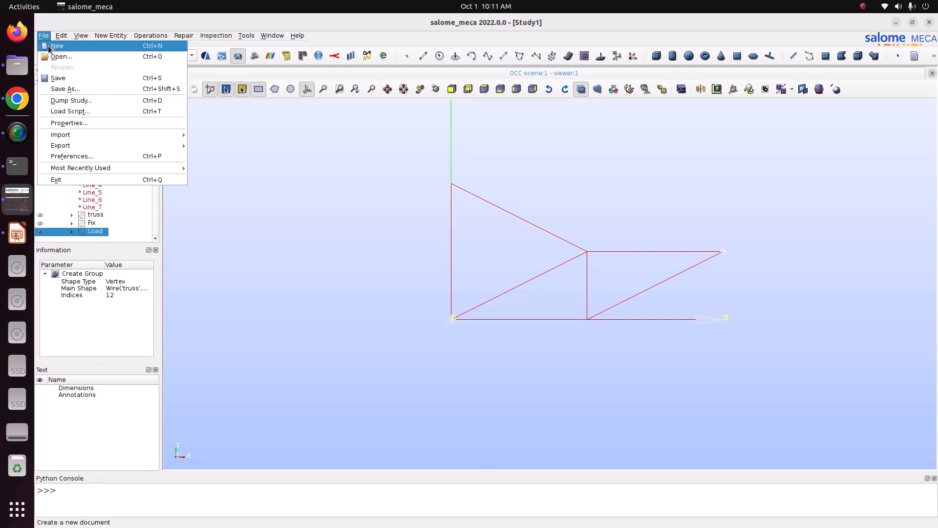
pyautogui.click(65, 89)
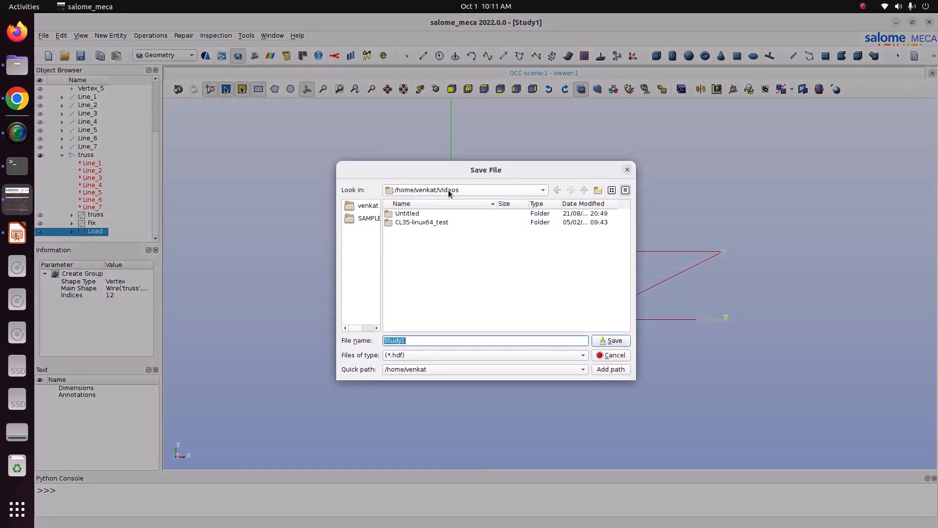
pyautogui.click(448, 190)
pyautogui.click(450, 201)
pyautogui.scroll(-1, 421, 303)
pyautogui.scroll(-1, 421, 303)
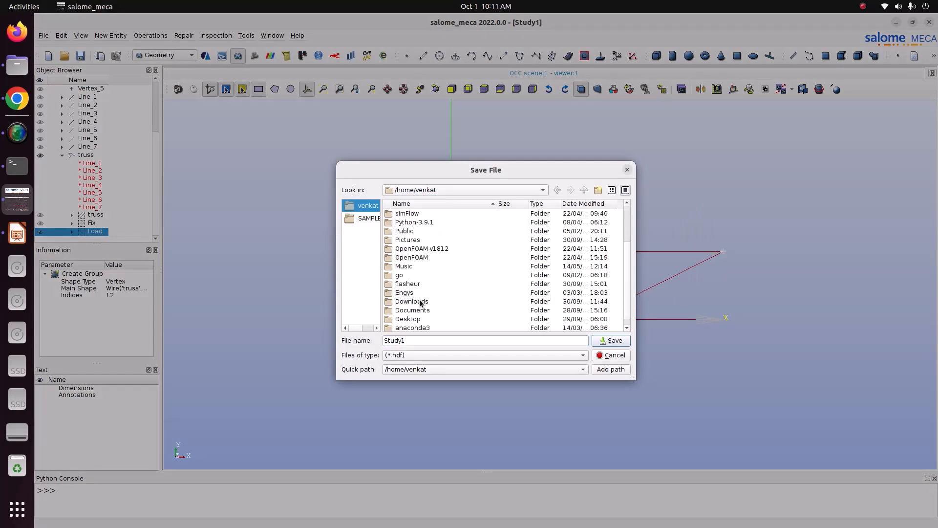
pyautogui.doubleClick(405, 240)
pyautogui.doubleClick(411, 231)
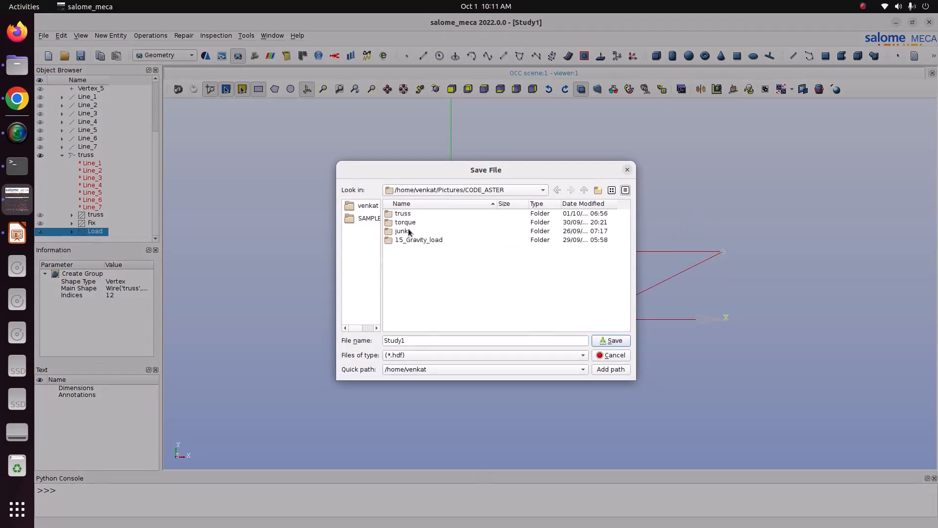
pyautogui.doubleClick(416, 215)
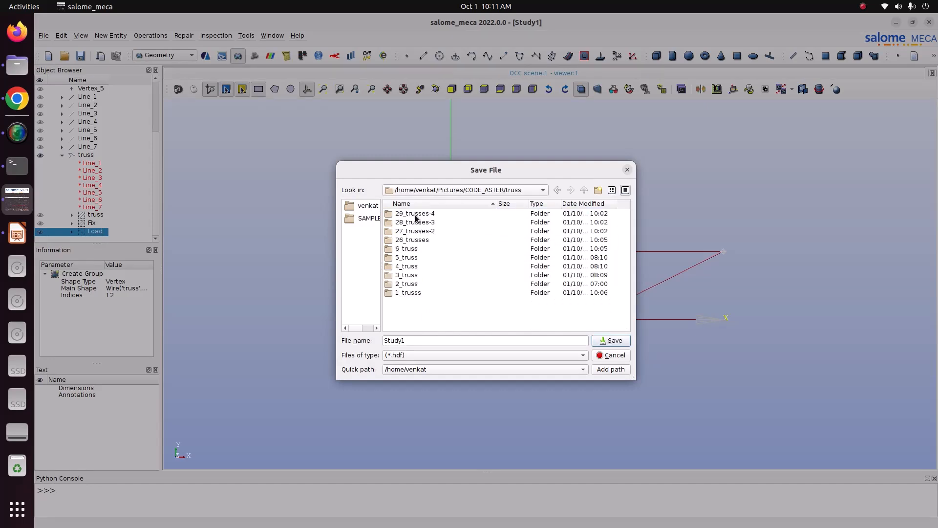
pyautogui.doubleClick(423, 294)
pyautogui.click(594, 341)
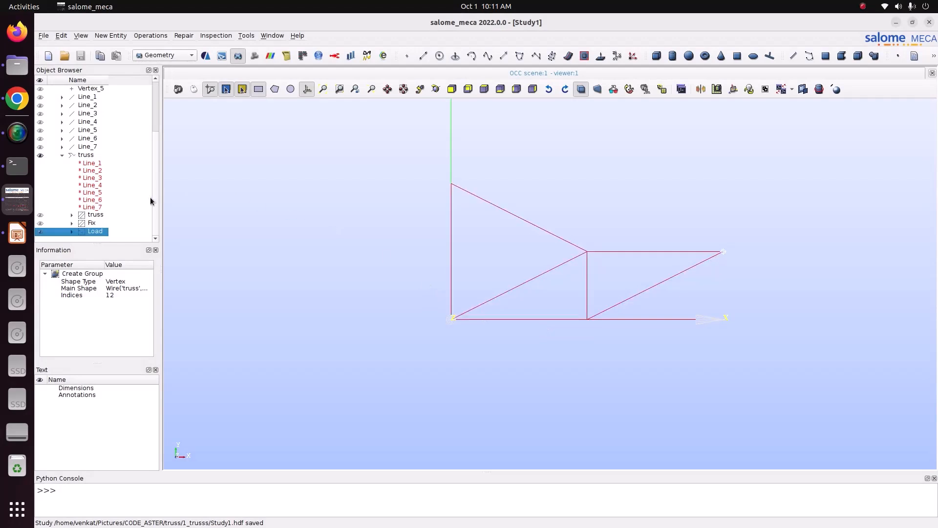
# Switch to the Mesh module and start a mesh on the truss wire with the 1D Wire Discretisation algorithm
pyautogui.click(104, 155)
pyautogui.click(188, 56)
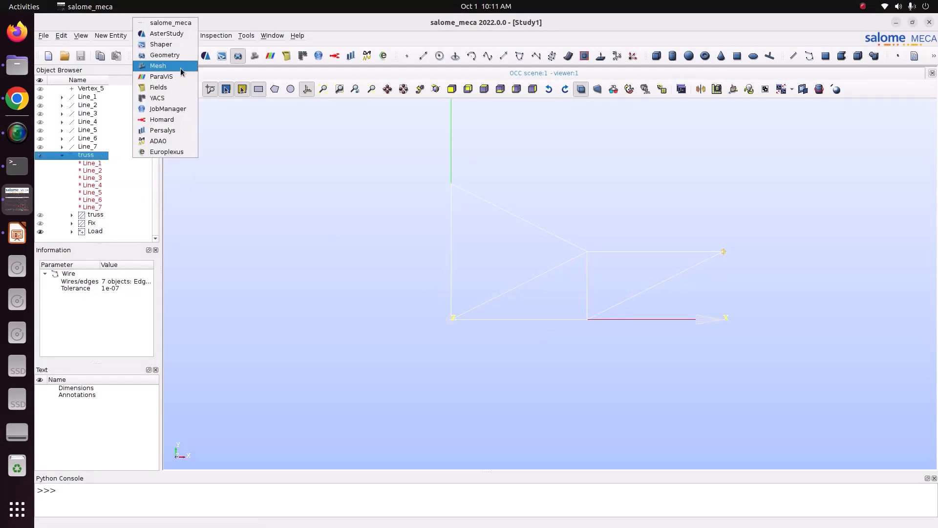
pyautogui.click(181, 71)
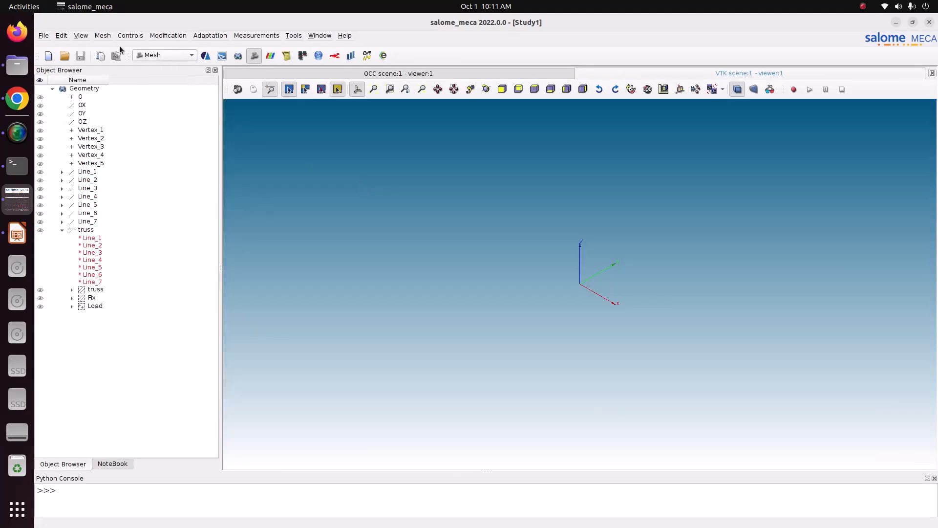
pyautogui.click(102, 35)
pyautogui.click(106, 46)
pyautogui.click(93, 229)
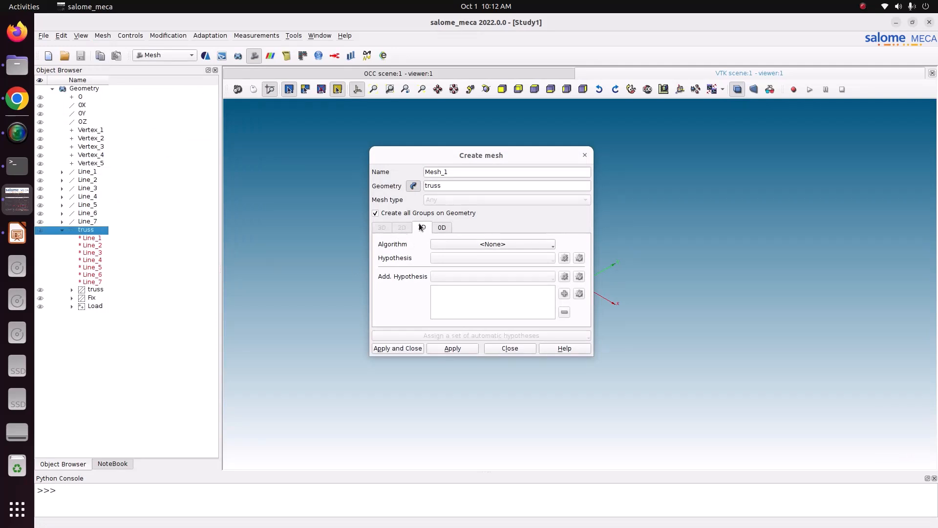
pyautogui.click(475, 243)
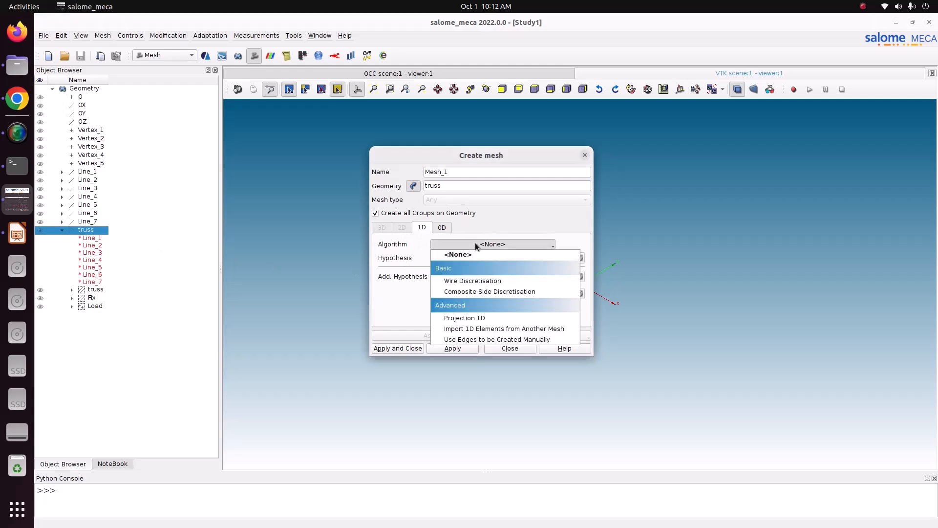
pyautogui.click(485, 277)
# Assign a Local Length hypothesis with length 0.2 and create the mesh
pyautogui.click(565, 258)
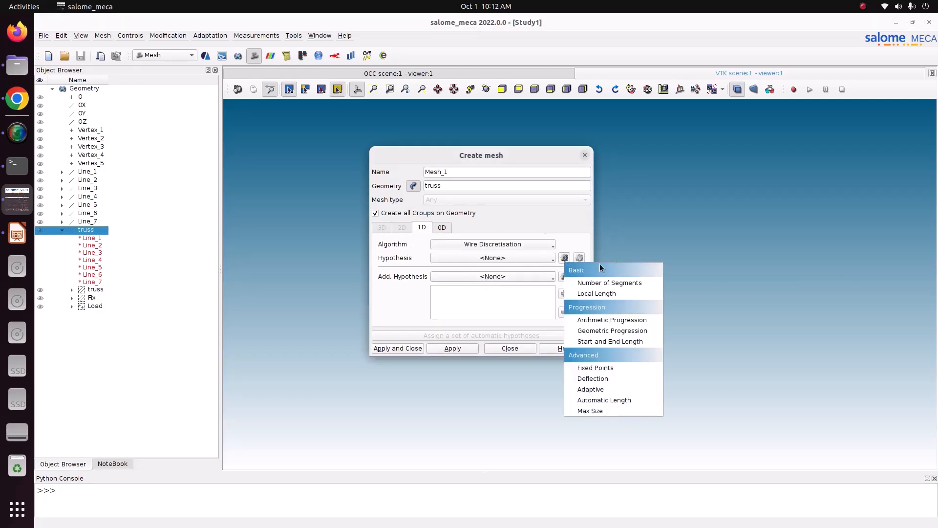
pyautogui.click(623, 294)
pyautogui.moveTo(498, 244); pyautogui.dragTo(446, 241)
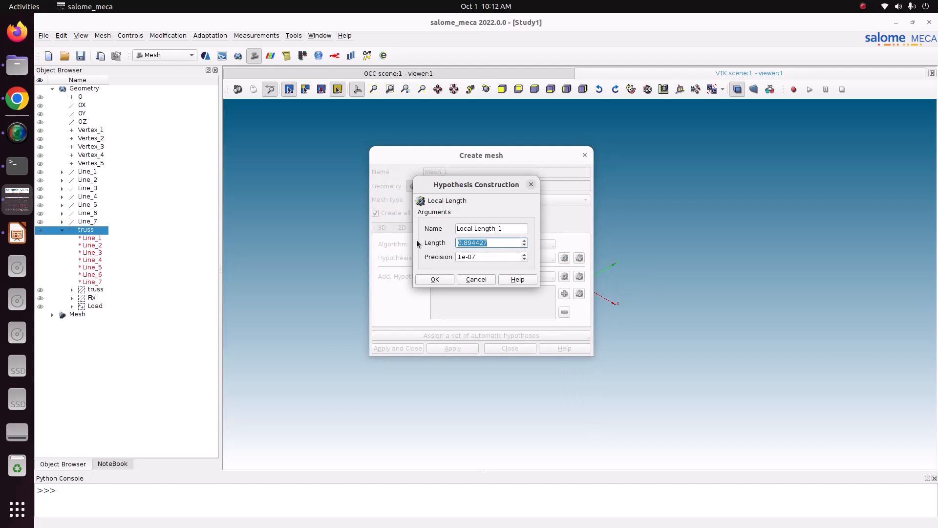
pyautogui.write('0.2')
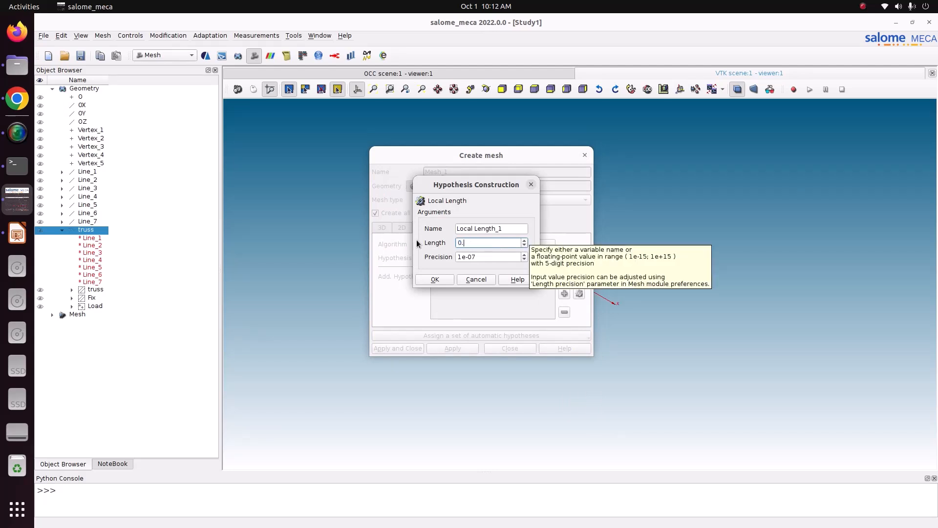
pyautogui.click(443, 278)
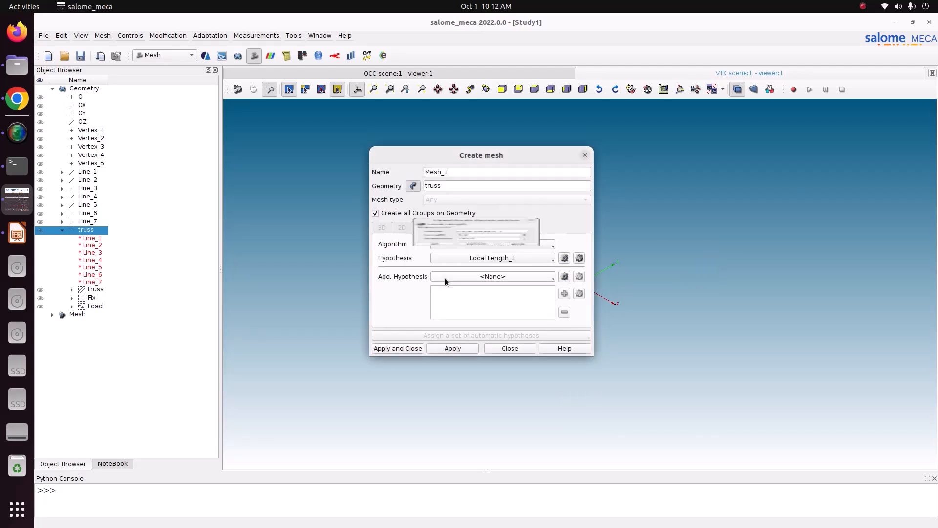
pyautogui.click(400, 347)
# Compute Mesh_1 and show it in the top view
pyautogui.rightClick(99, 339)
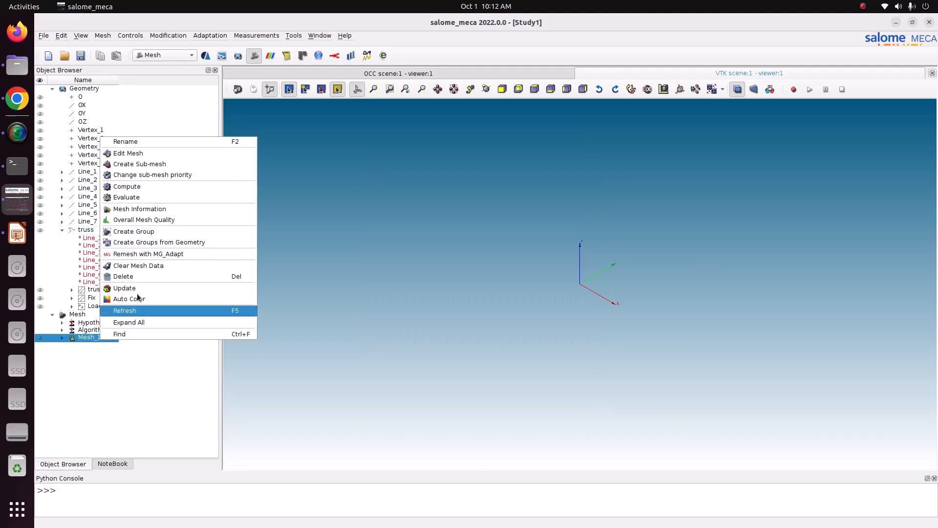
pyautogui.click(156, 197)
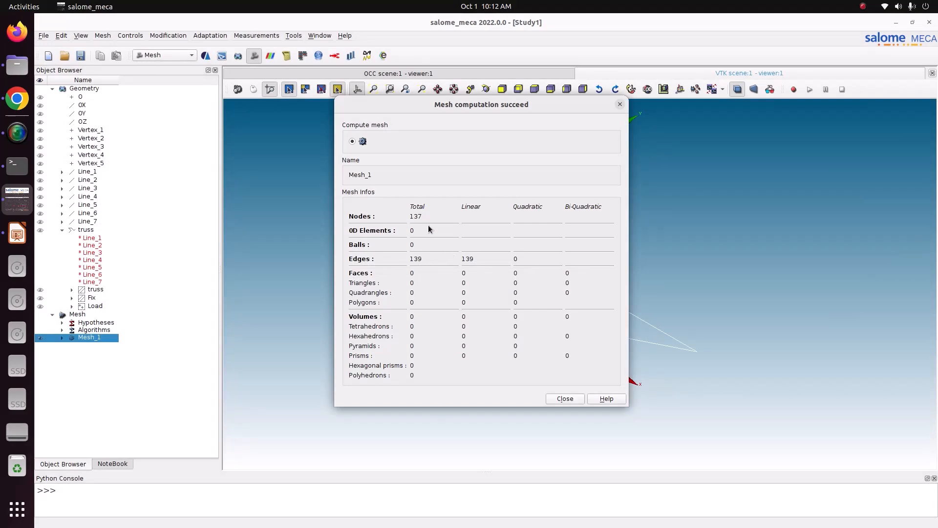
pyautogui.click(578, 401)
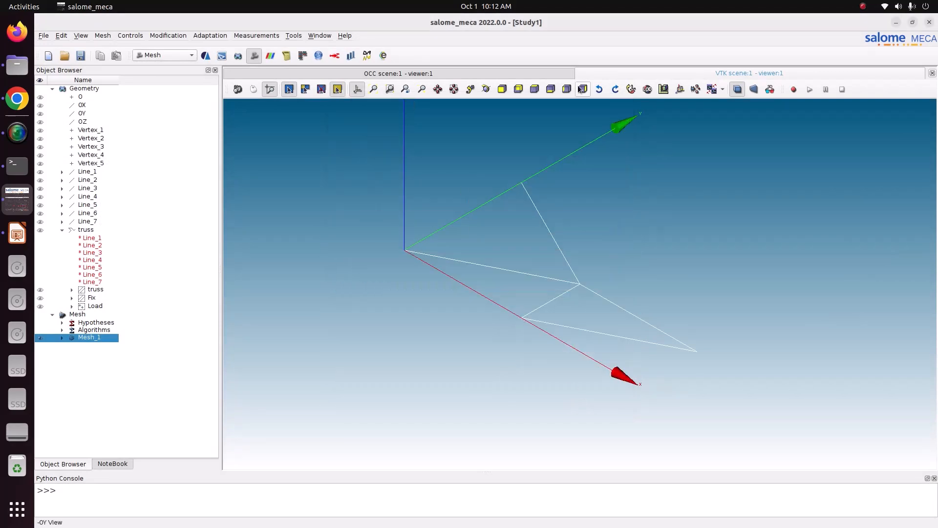
pyautogui.click(549, 90)
pyautogui.click(534, 90)
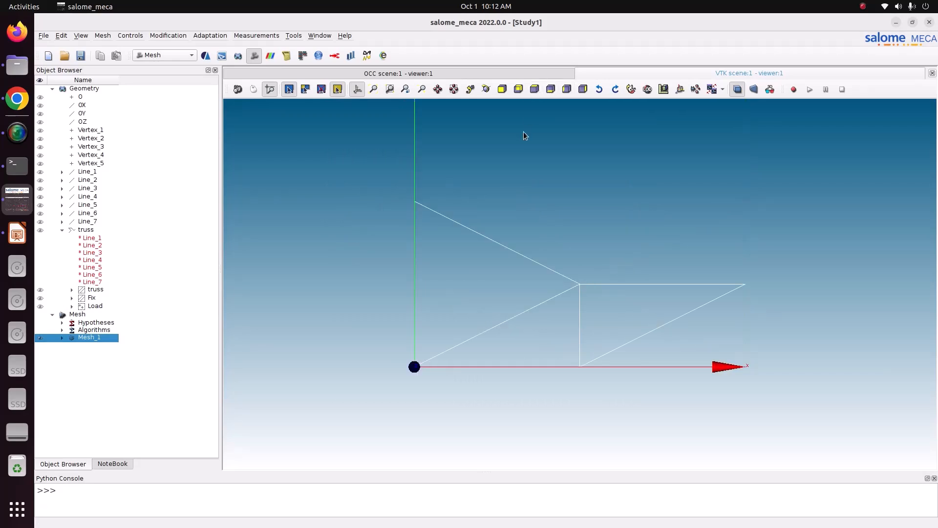
pyautogui.scroll(-1, 512, 236)
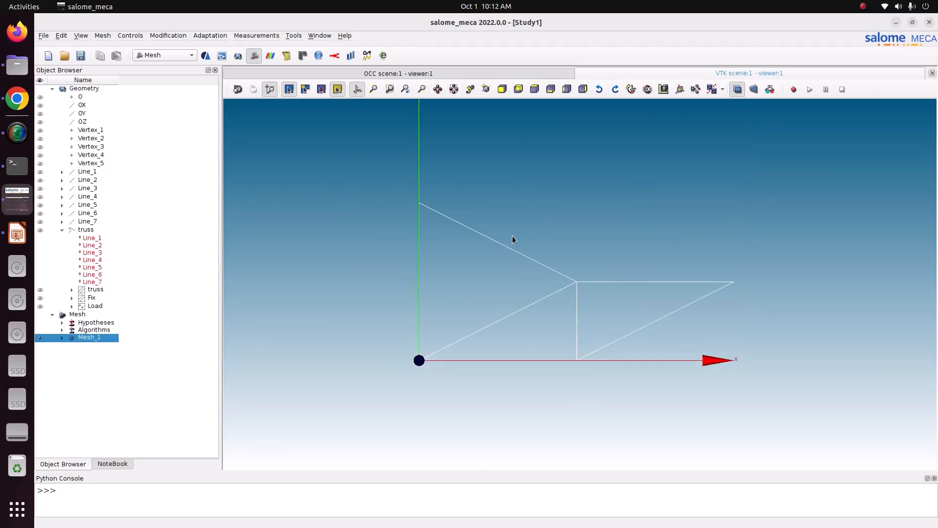
# Expand the node and edge groups of Mesh_1 to check them, and save the study
pyautogui.click(63, 336)
pyautogui.click(72, 368)
pyautogui.click(72, 383)
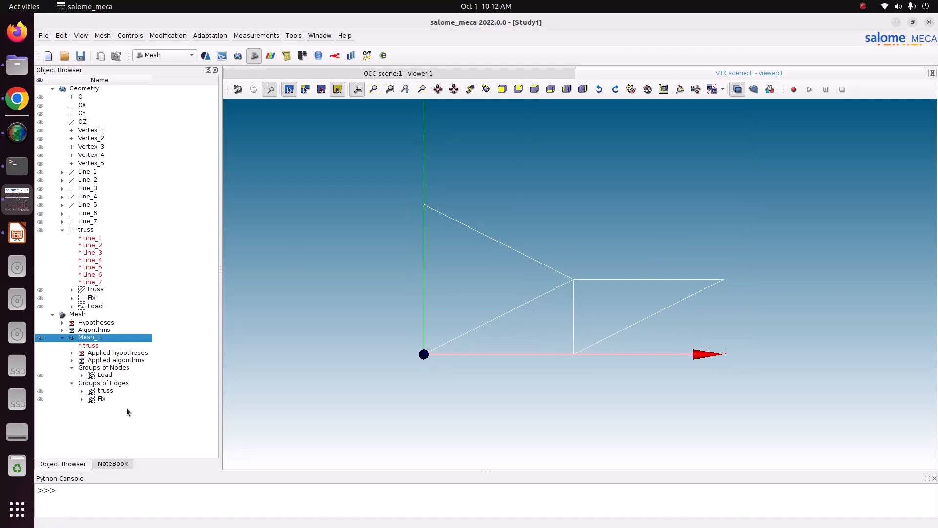
pyautogui.click(81, 56)
pyautogui.click(163, 54)
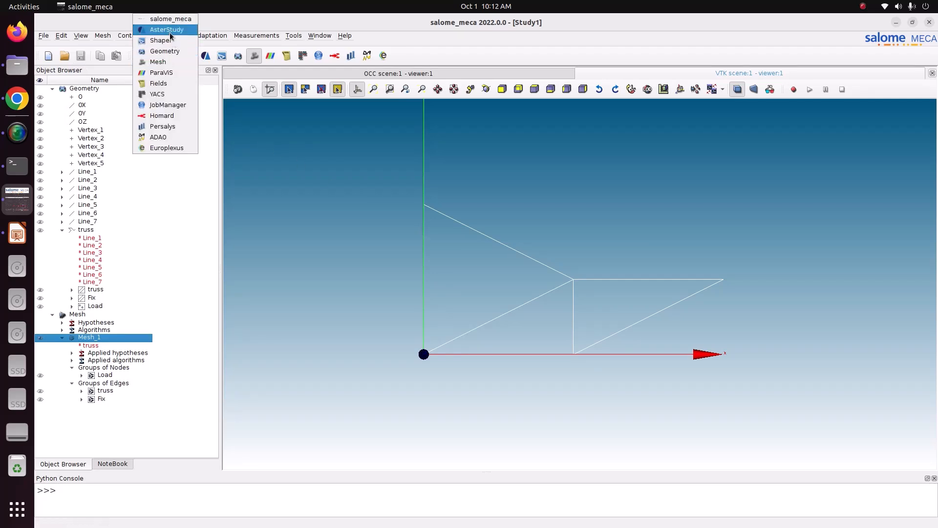
pyautogui.click(257, 199)
pyautogui.click(17, 65)
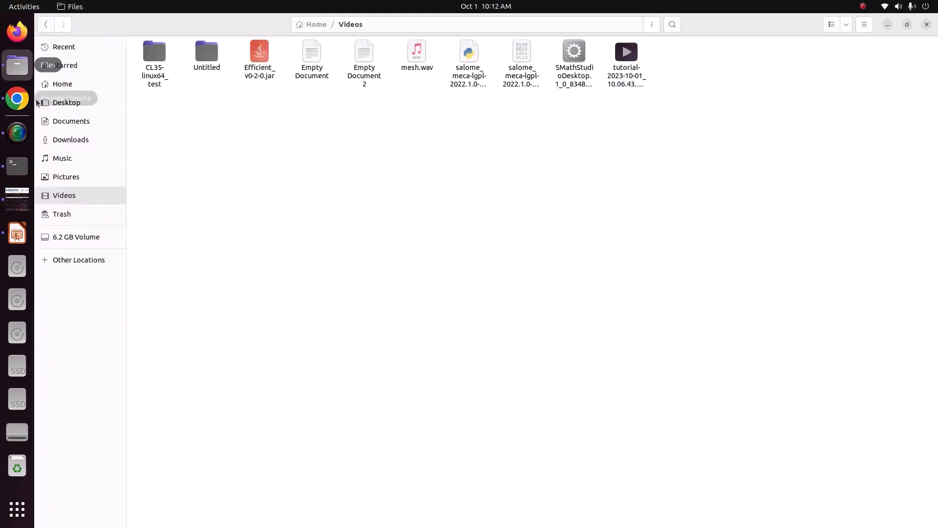
pyautogui.click(266, 57)
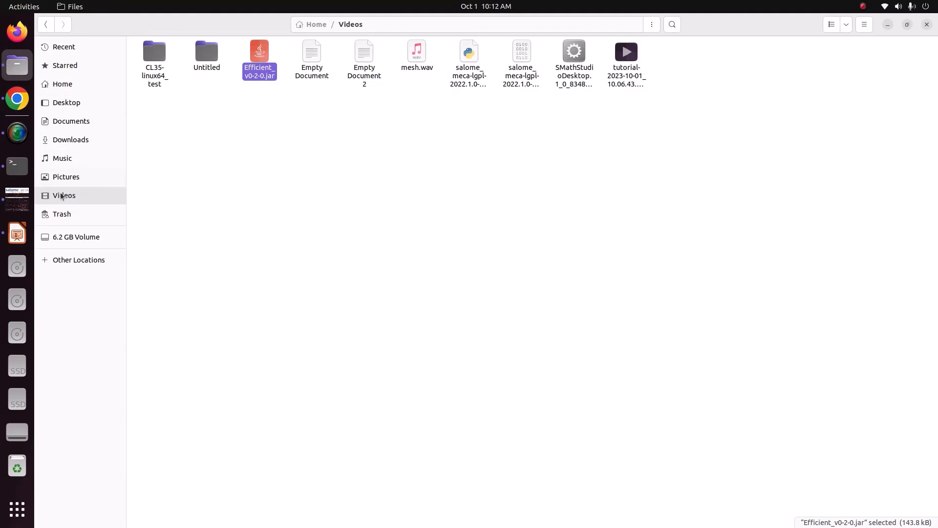
pyautogui.click(17, 199)
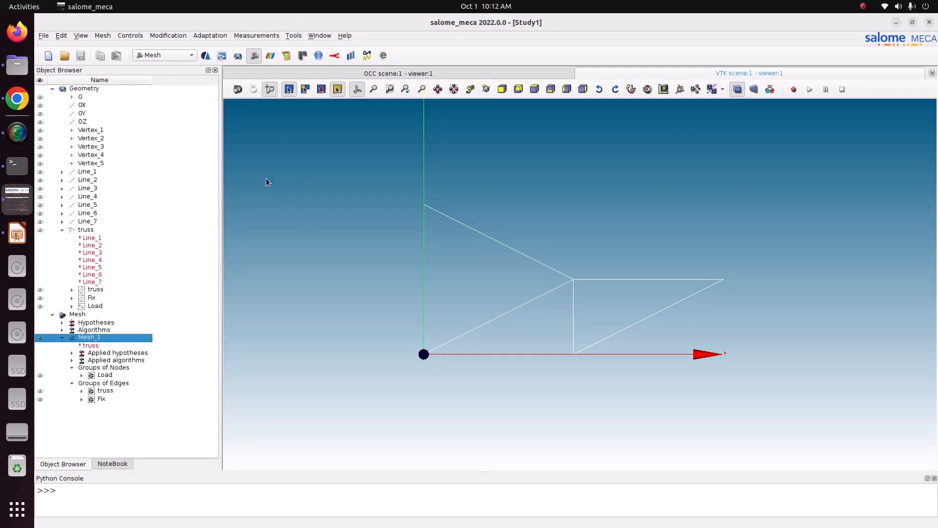
# Export Mesh_1 as a MED file named Mesh_1 in the 1_trusss folder and switch to the Files app
pyautogui.rightClick(106, 335)
pyautogui.moveTo(160, 262)
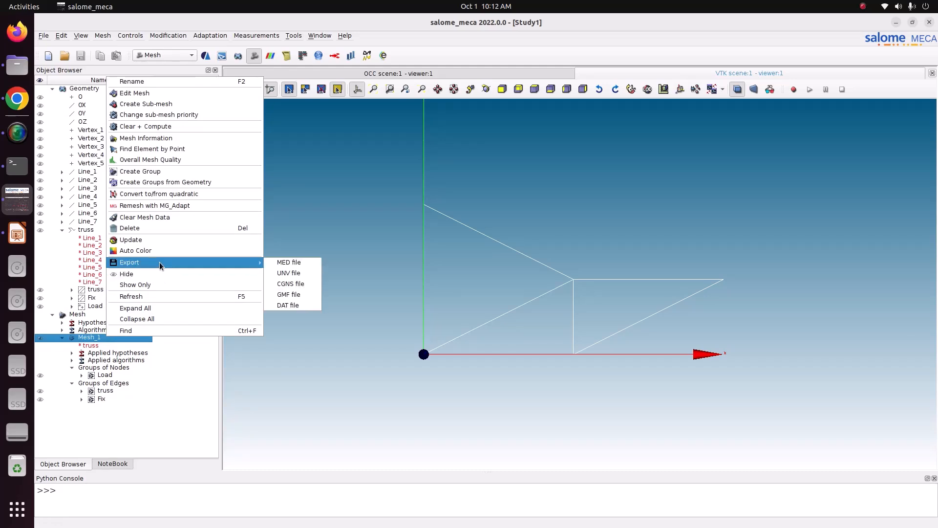
pyautogui.click(316, 263)
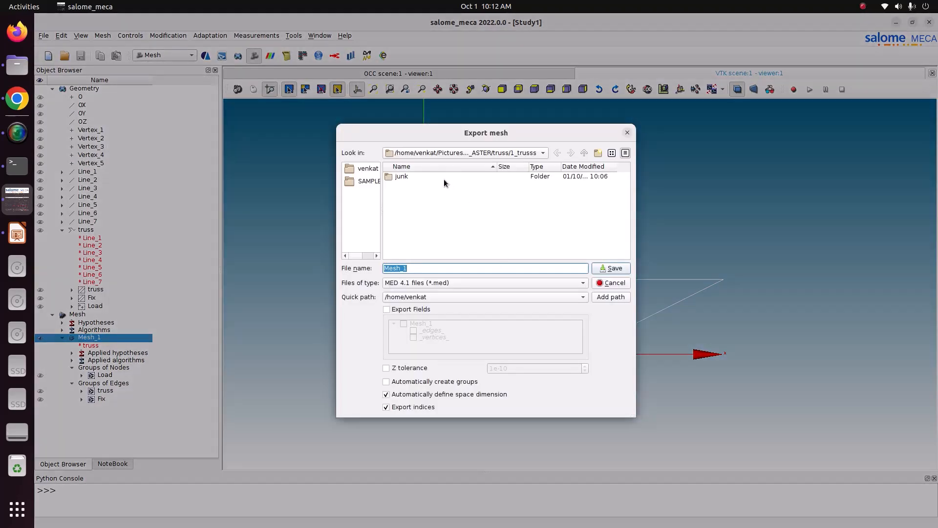
pyautogui.click(611, 267)
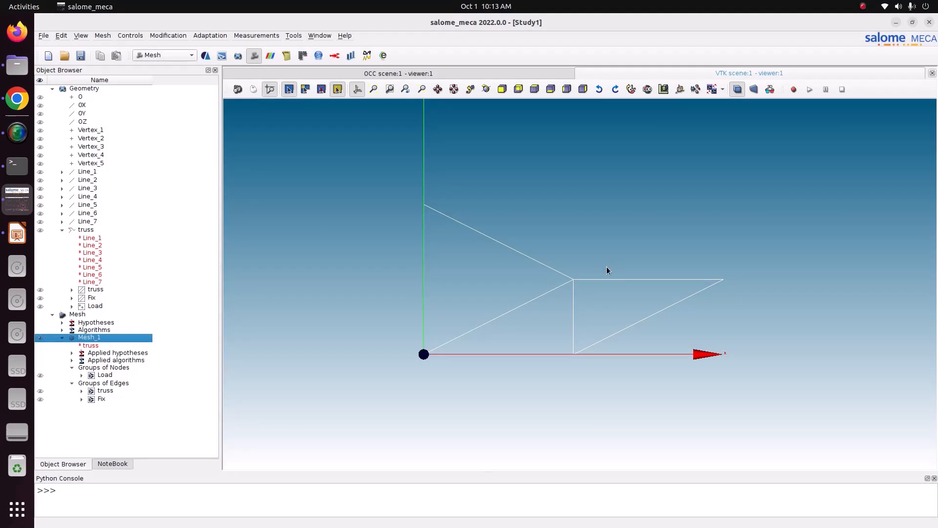
pyautogui.click(17, 65)
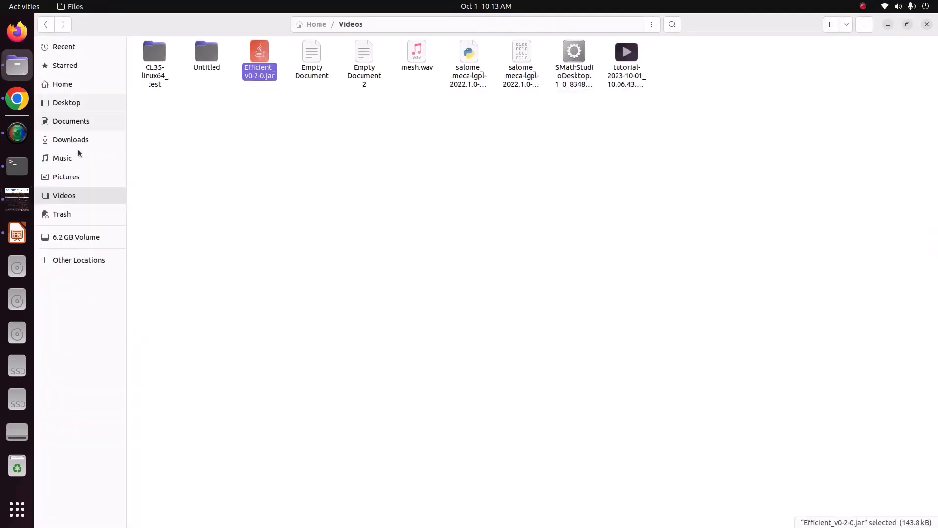
# Open Efficient_v0-2-0.jar from the Videos folder with OpenJDK Java 8 Runtime
pyautogui.rightClick(262, 76)
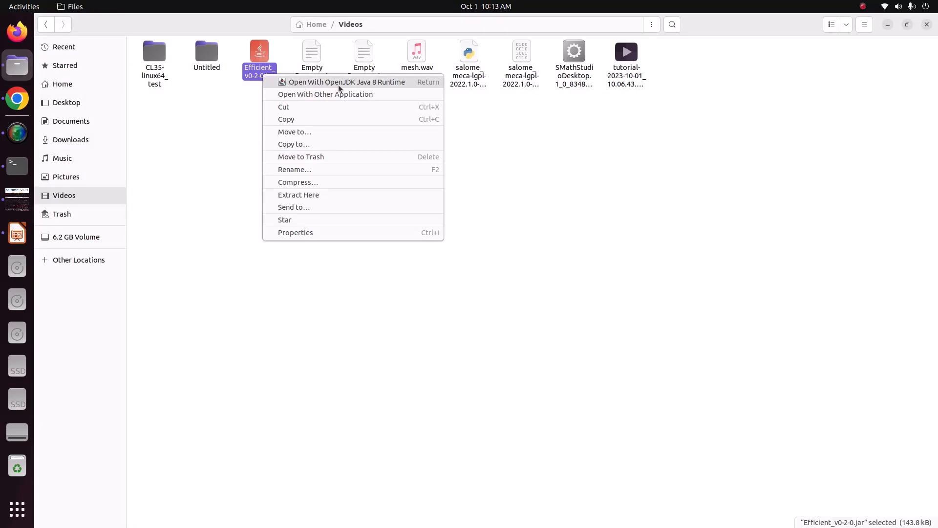
pyautogui.click(376, 90)
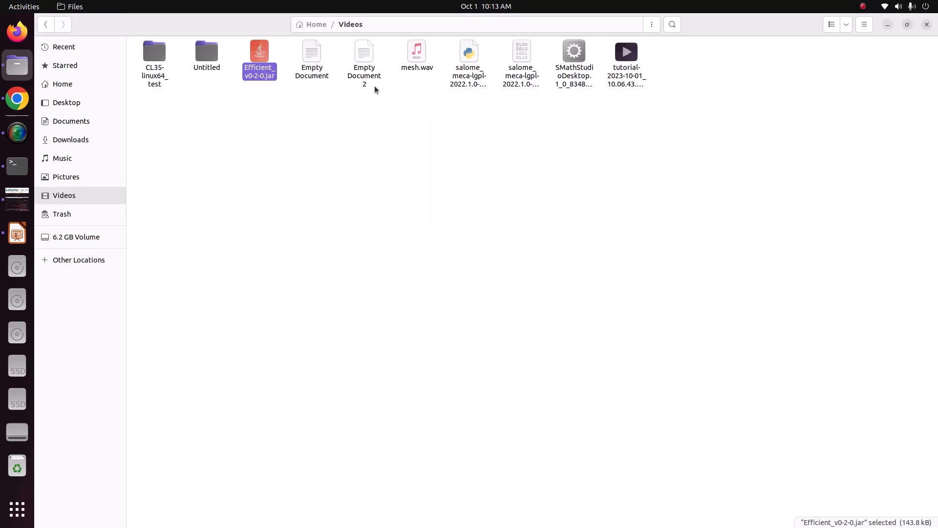
pyautogui.moveTo(241, 27); pyautogui.dragTo(580, 124)
# Set the analysis type to Mechanical - Beam
pyautogui.click(441, 141)
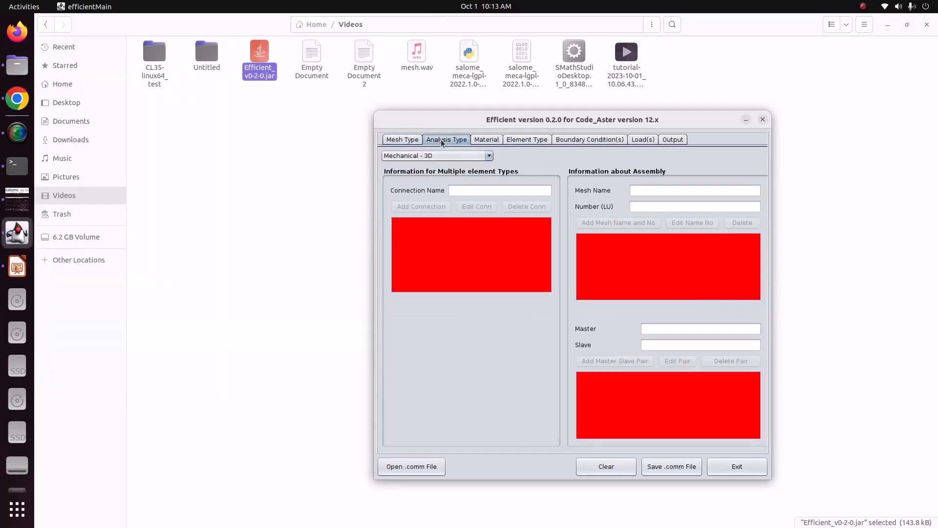
pyautogui.click(487, 155)
pyautogui.scroll(1, 485, 183)
pyautogui.click(458, 168)
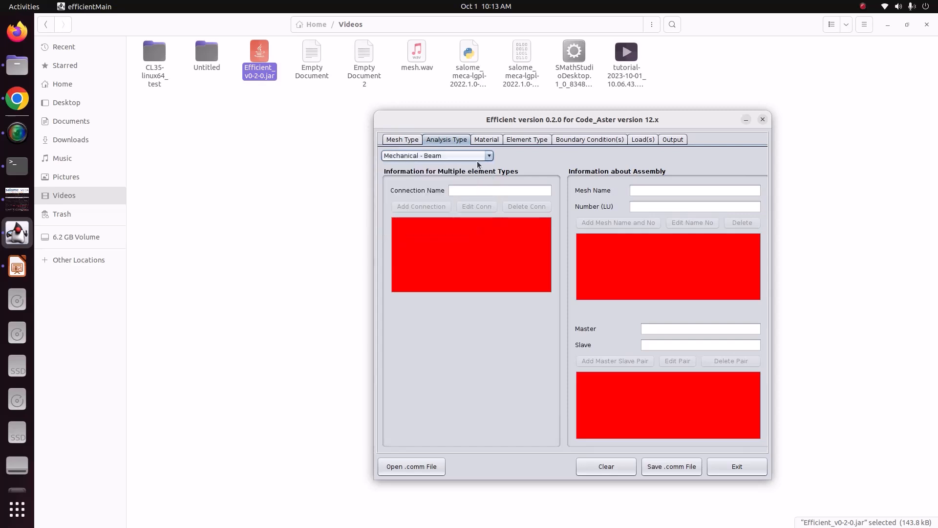
# Add a carbon steel material named CS with Youngs Modulus 210e9 and density 7860, assigned to All
pyautogui.click(492, 141)
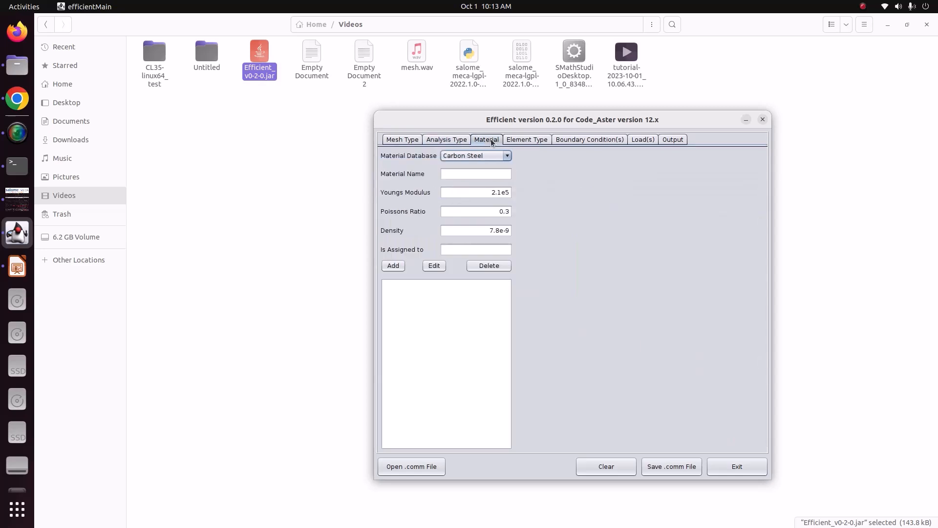
pyautogui.click(492, 172)
pyautogui.write('CS')
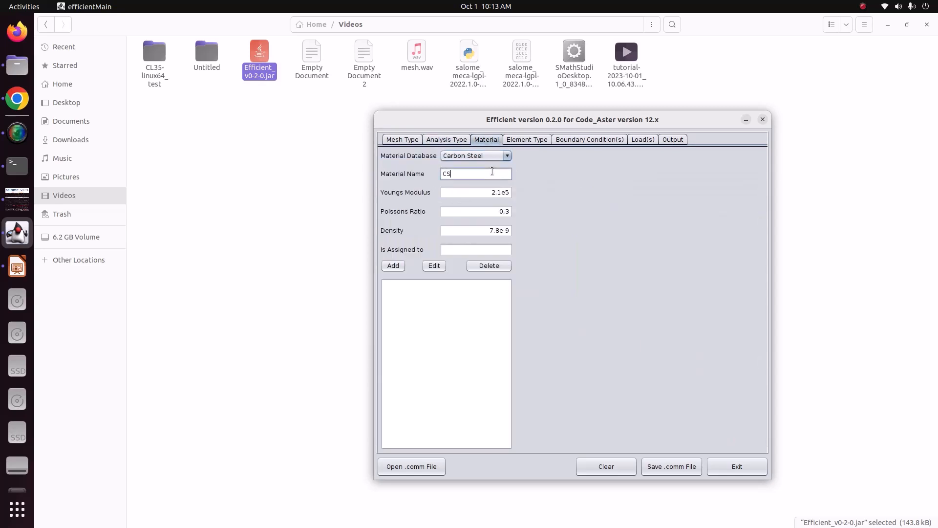
pyautogui.moveTo(482, 193); pyautogui.dragTo(532, 192)
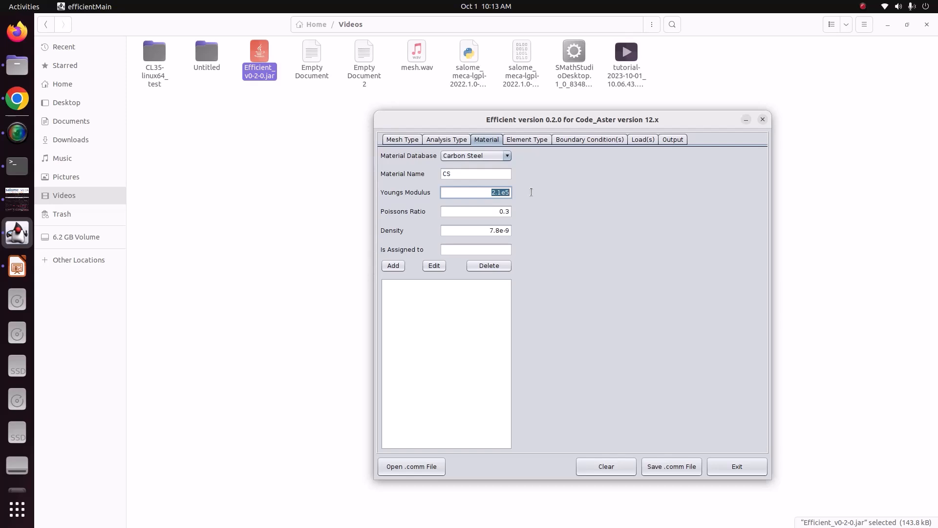
pyautogui.write('210e9')
pyautogui.press('Tab')
pyautogui.press('Tab')
pyautogui.moveTo(488, 231); pyautogui.dragTo(552, 241)
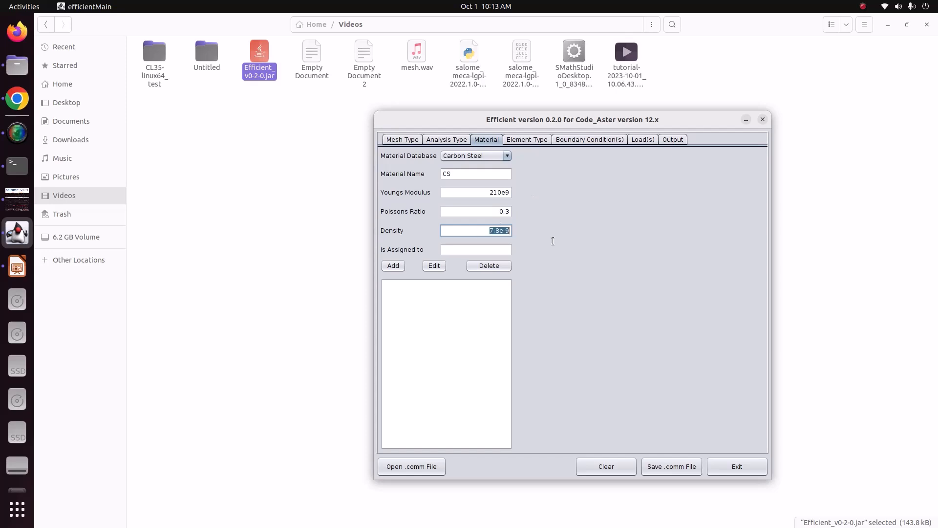
pyautogui.write('7860')
pyautogui.click(471, 248)
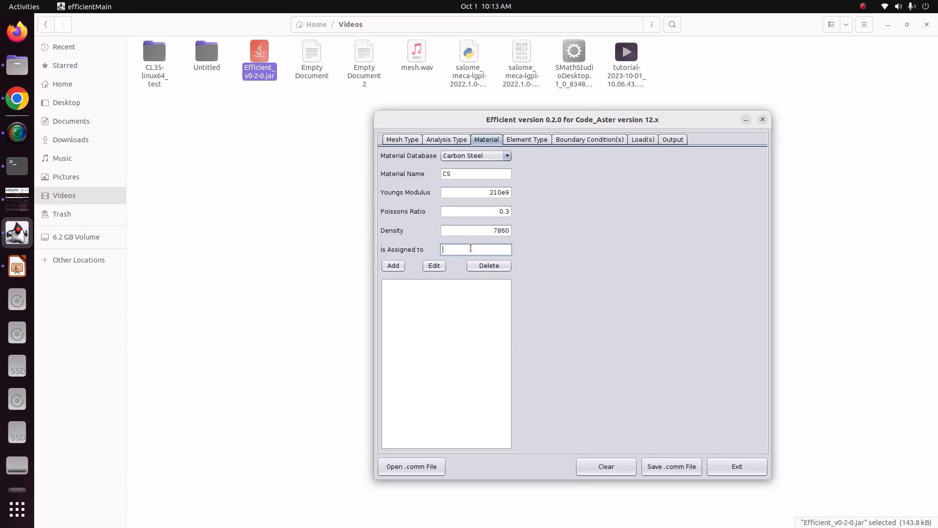
pyautogui.write('All')
pyautogui.moveTo(471, 248); pyautogui.dragTo(415, 249)
pyautogui.click(394, 265)
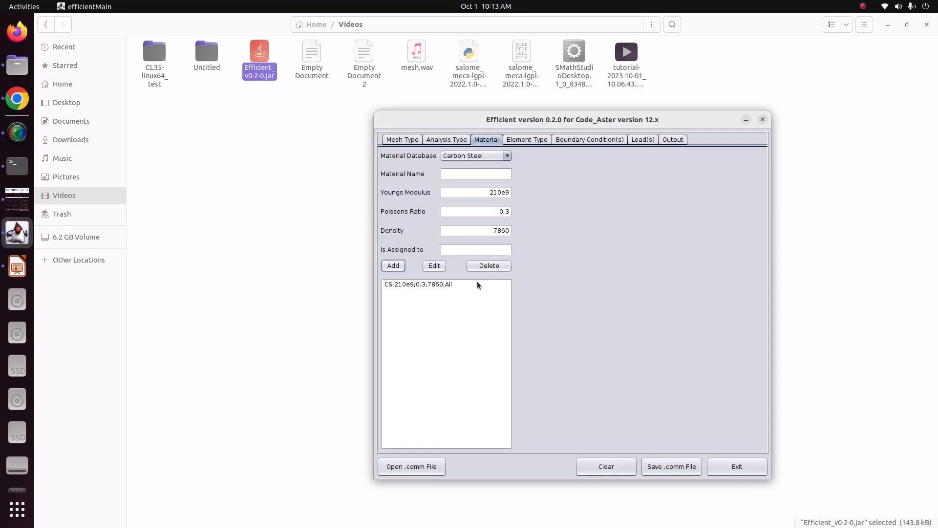
# Choose a Beam element with a Rectangle section assigned to truss, checking that edge group's name in salome_meca
pyautogui.click(528, 140)
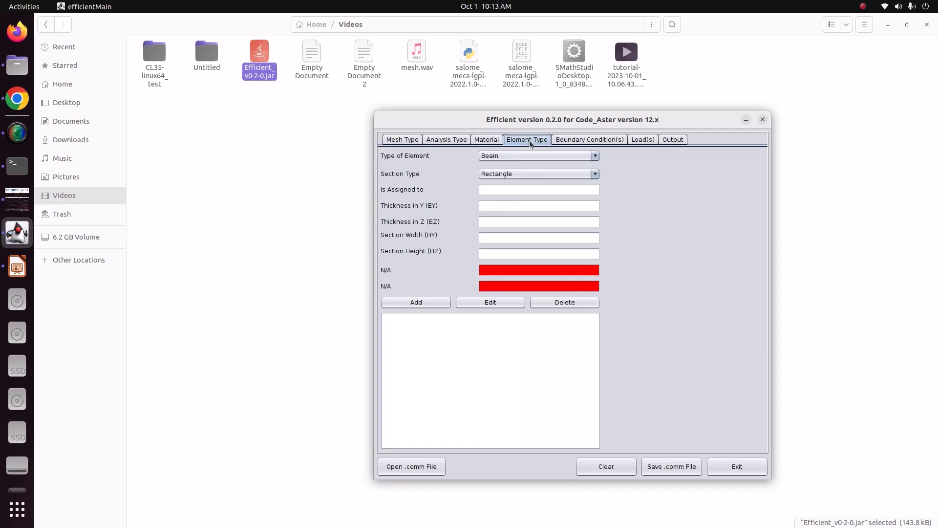
pyautogui.click(532, 156)
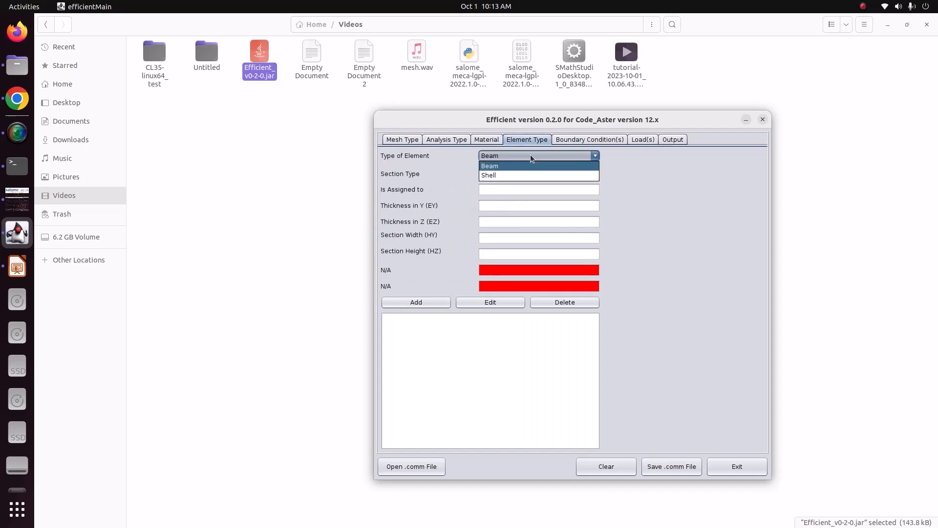
pyautogui.click(532, 167)
pyautogui.click(532, 173)
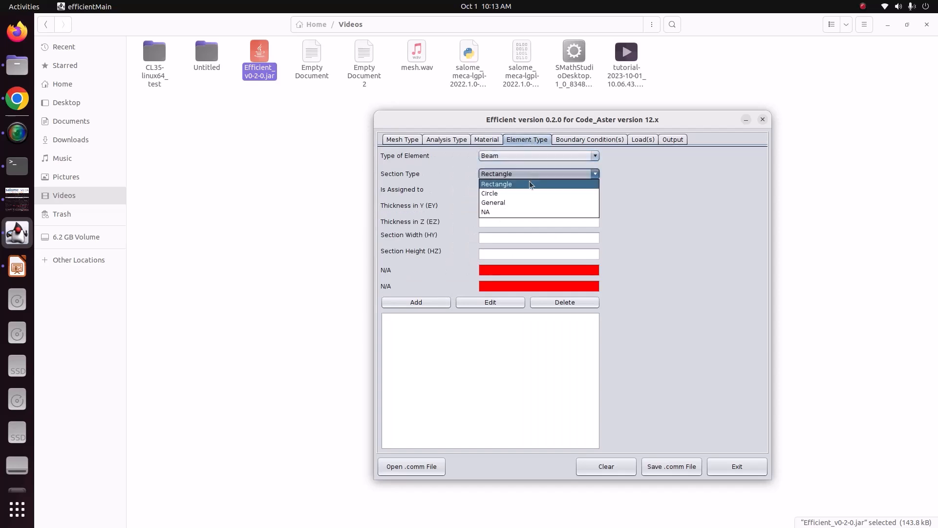
pyautogui.click(531, 182)
pyautogui.click(525, 190)
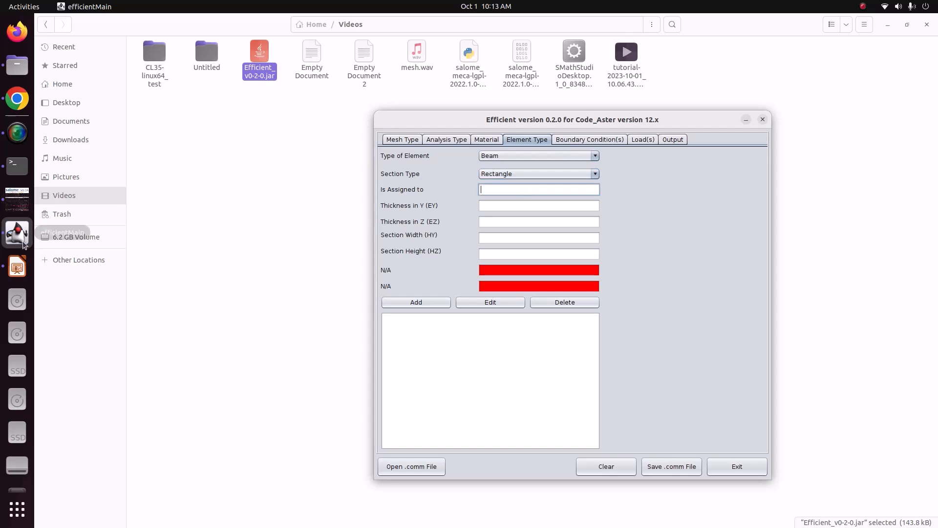
pyautogui.write('truss')
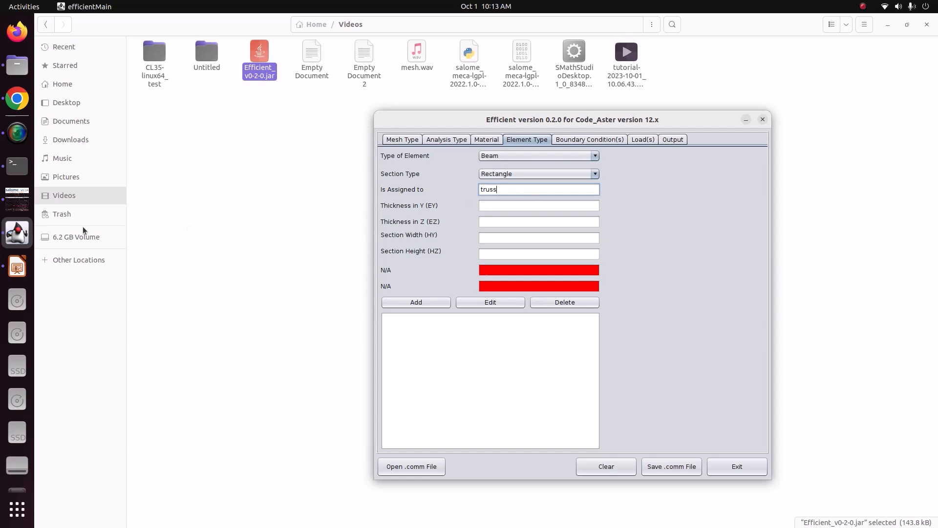
pyautogui.click(17, 205)
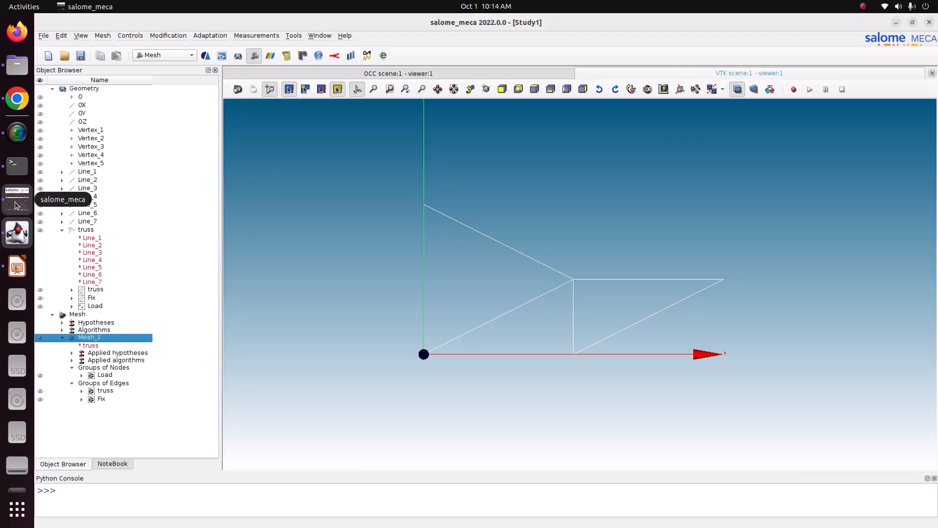
pyautogui.click(96, 391)
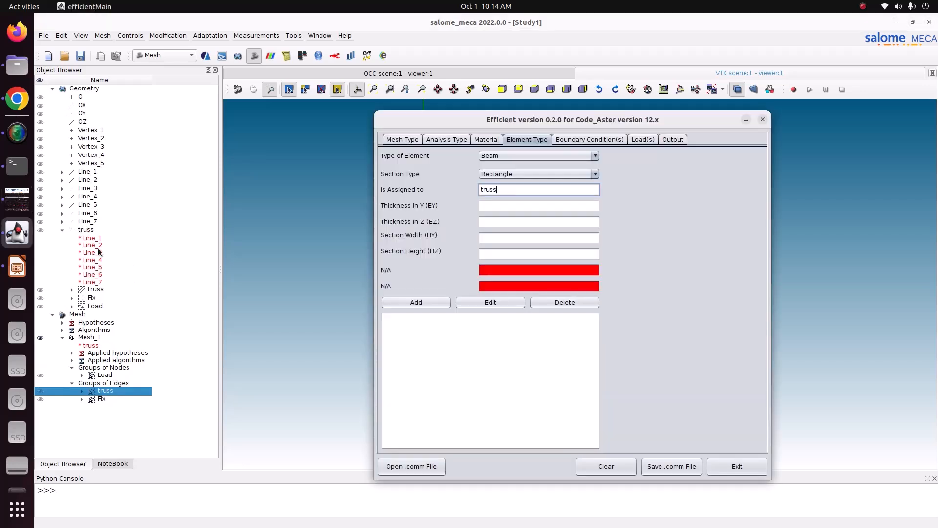
pyautogui.click(17, 232)
# Set the beam's section width (HY) and section height (HZ) to 0.1 and add the element definition
pyautogui.click(497, 205)
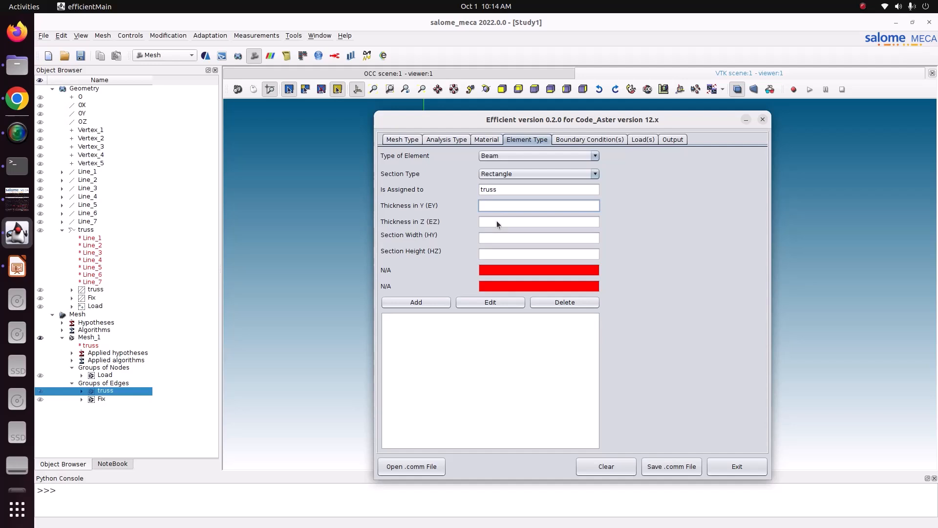
pyautogui.click(497, 237)
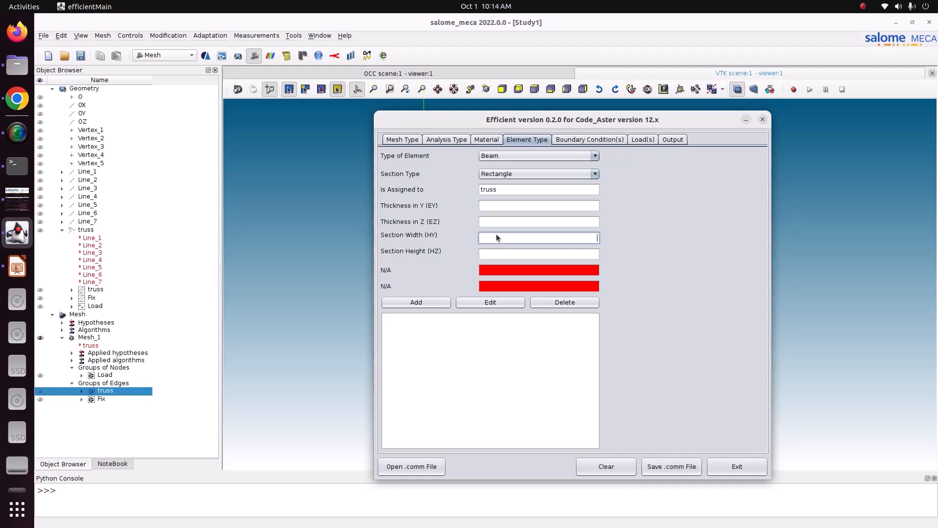
pyautogui.write('0.1')
pyautogui.click(507, 253)
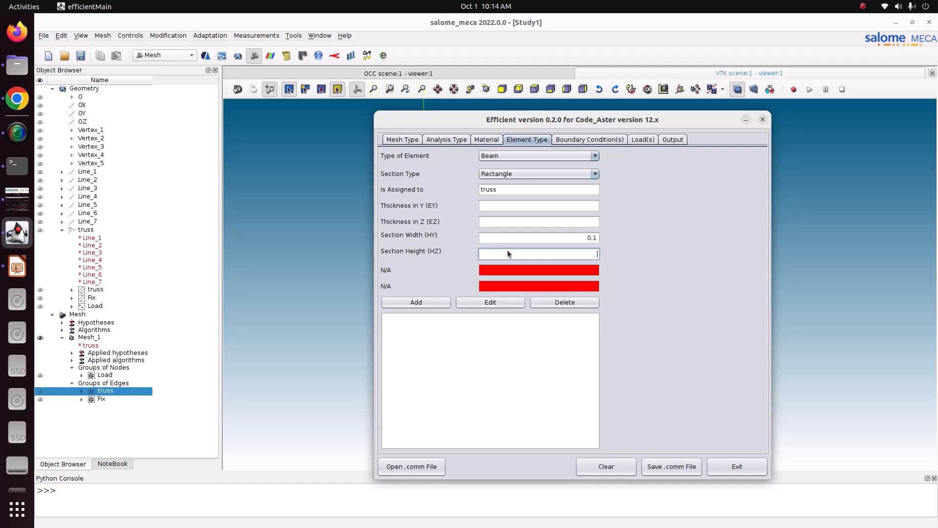
pyautogui.write('0.1')
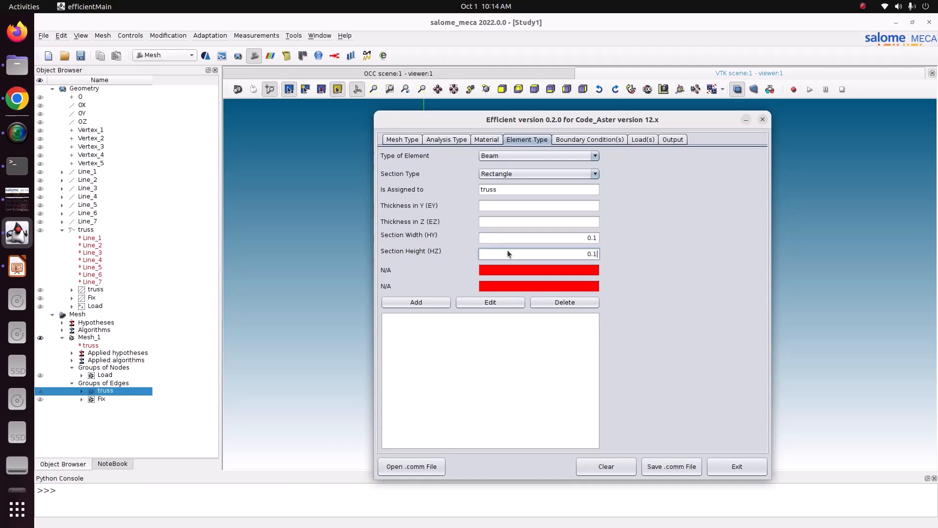
pyautogui.click(407, 303)
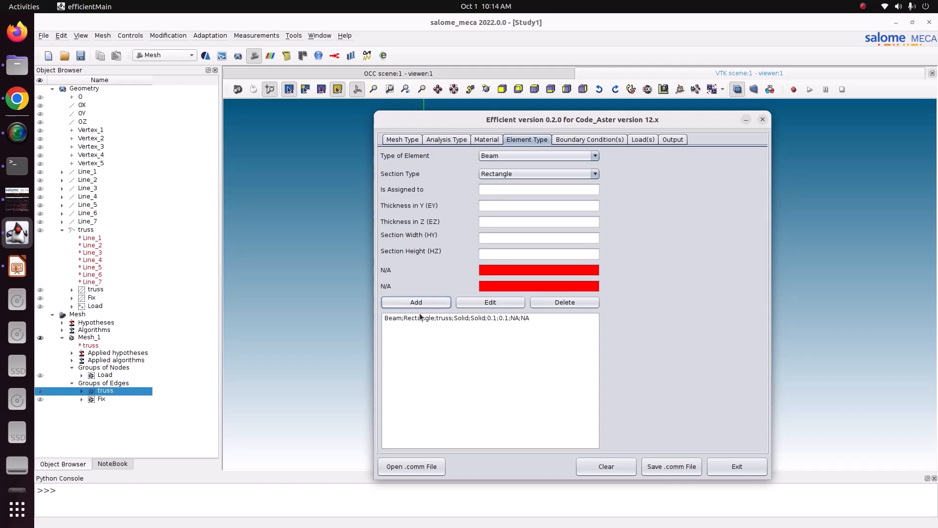
# Set up a D.O.F (DDL) on Mesh Group boundary condition named Fixed, assigned to the Fix group
pyautogui.click(598, 142)
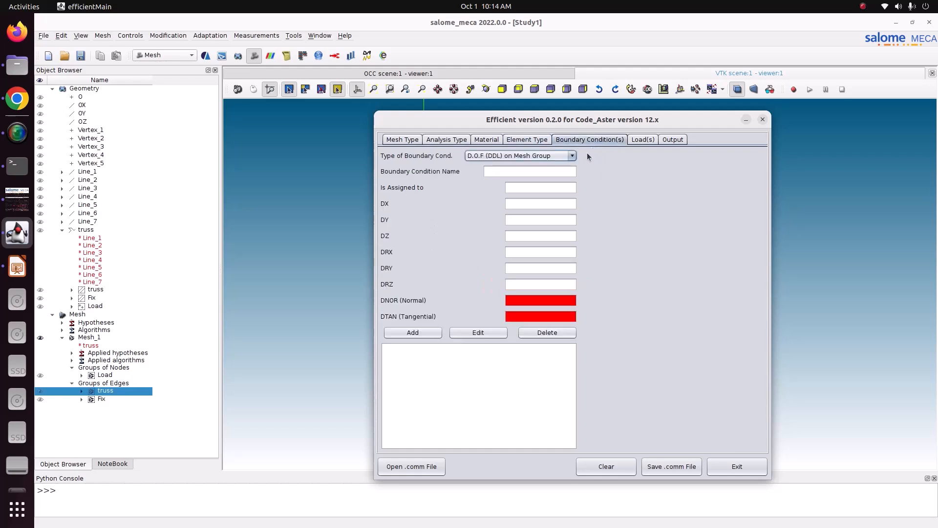
pyautogui.click(564, 156)
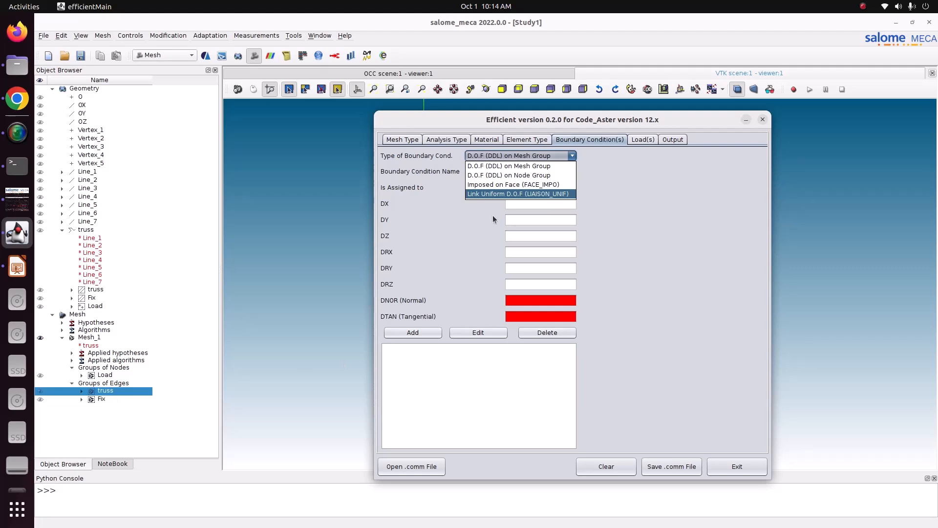
pyautogui.click(503, 167)
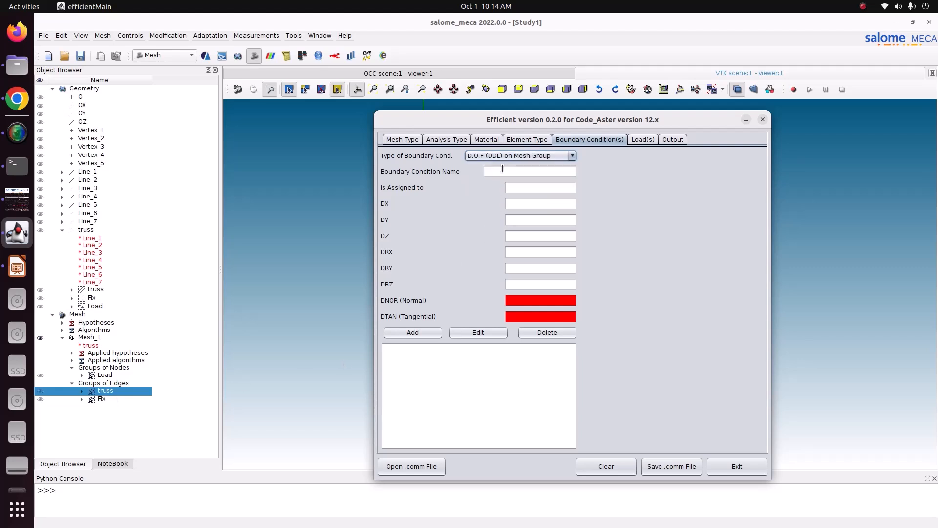
pyautogui.click(502, 172)
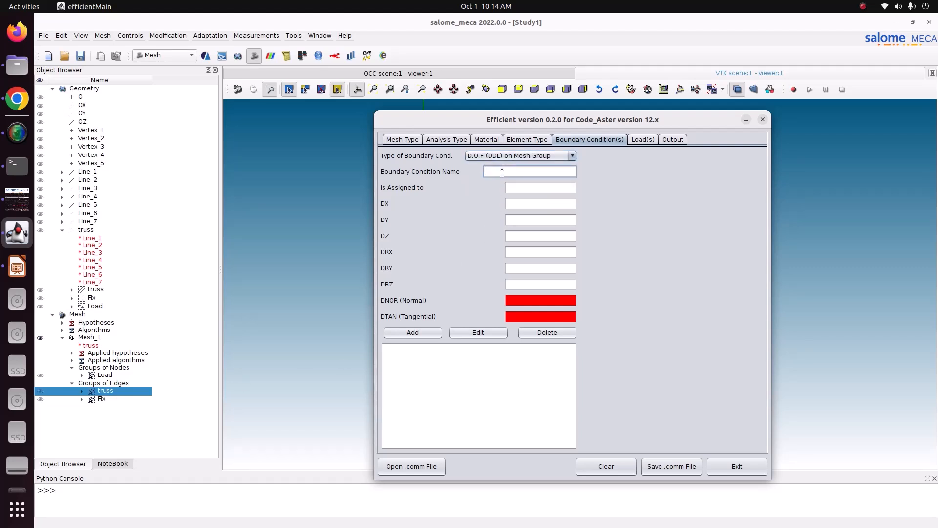
pyautogui.write('Fixed')
pyautogui.doubleClick(502, 172)
pyautogui.click(102, 400)
pyautogui.click(17, 234)
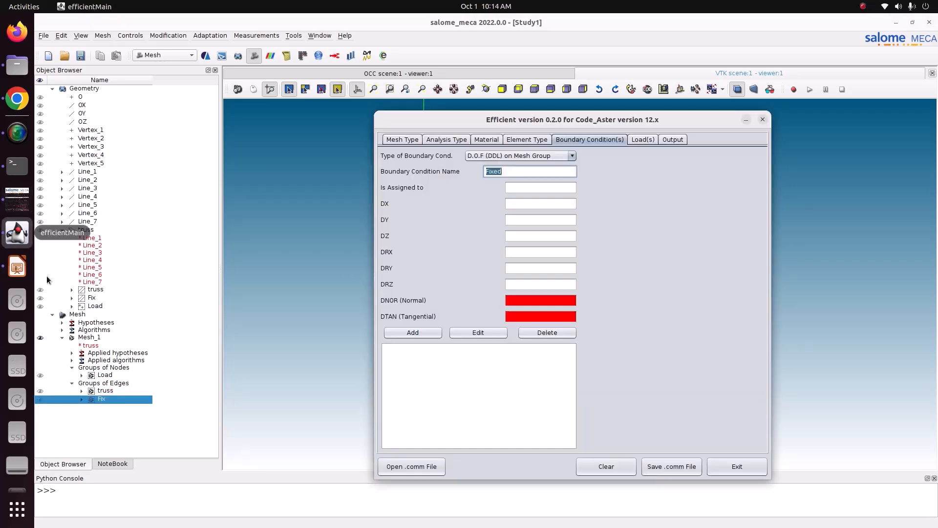
pyautogui.click(532, 189)
pyautogui.write('Fix')
# Set DX, DY, DZ, DRX, DRY and DRZ to 0 and add the boundary condition
pyautogui.click(536, 202)
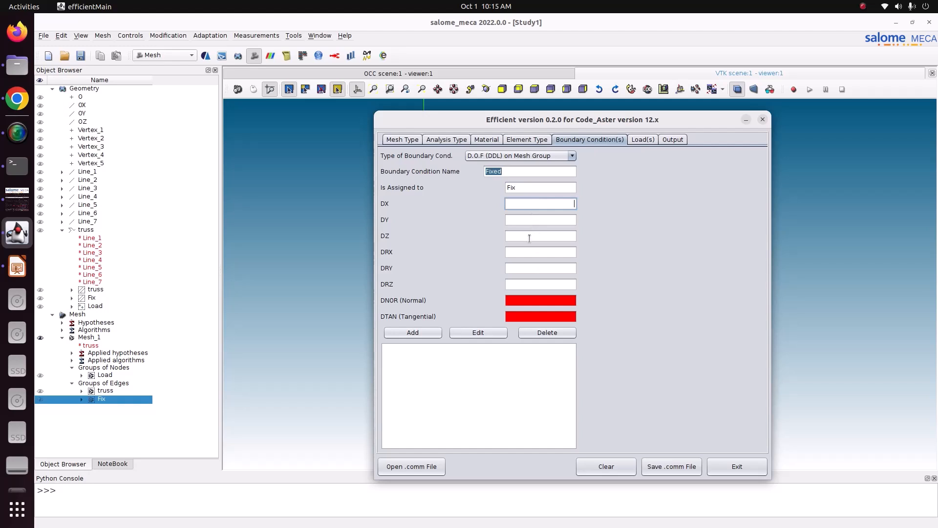
pyautogui.press('Tab')
pyautogui.write('0')
pyautogui.click(524, 199)
pyautogui.write('0')
pyautogui.press('Tab')
pyautogui.press('Tab')
pyautogui.write('0')
pyautogui.press('Tab')
pyautogui.write('0')
pyautogui.press('Tab')
pyautogui.write('0')
pyautogui.press('Tab')
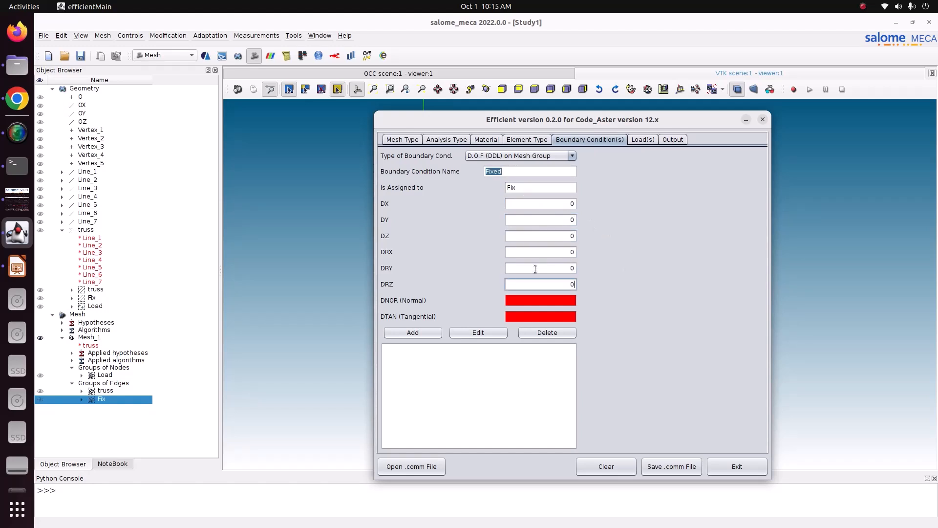
pyautogui.click(424, 331)
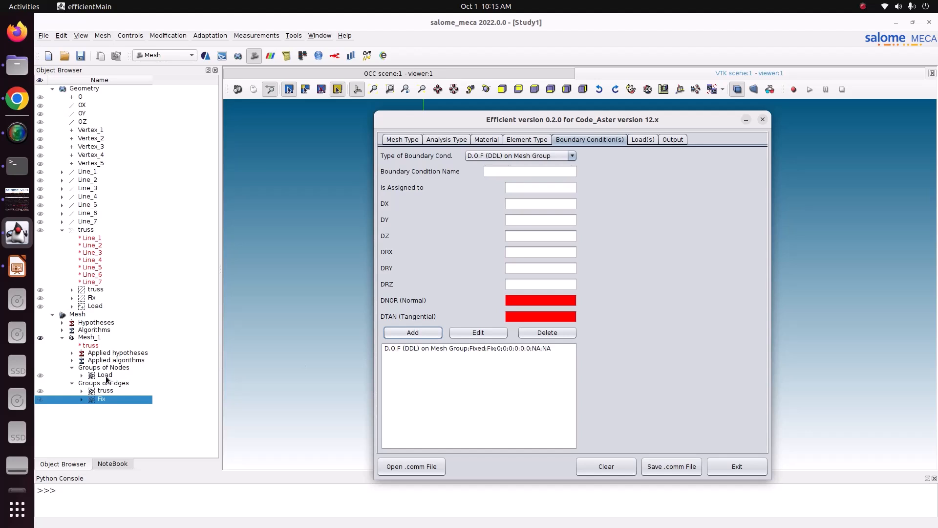
# Set up a Force on Node load named Load, assigned to the Load group
pyautogui.click(636, 142)
pyautogui.click(517, 172)
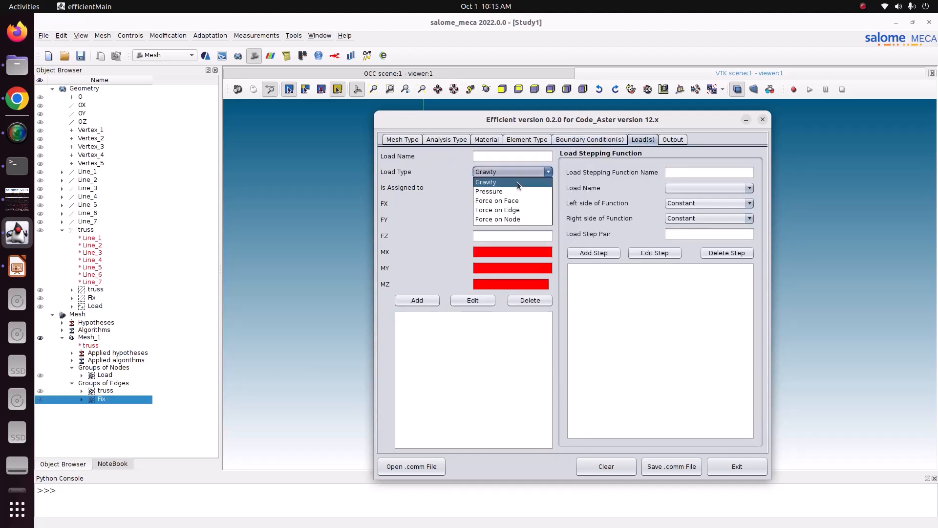
pyautogui.click(499, 219)
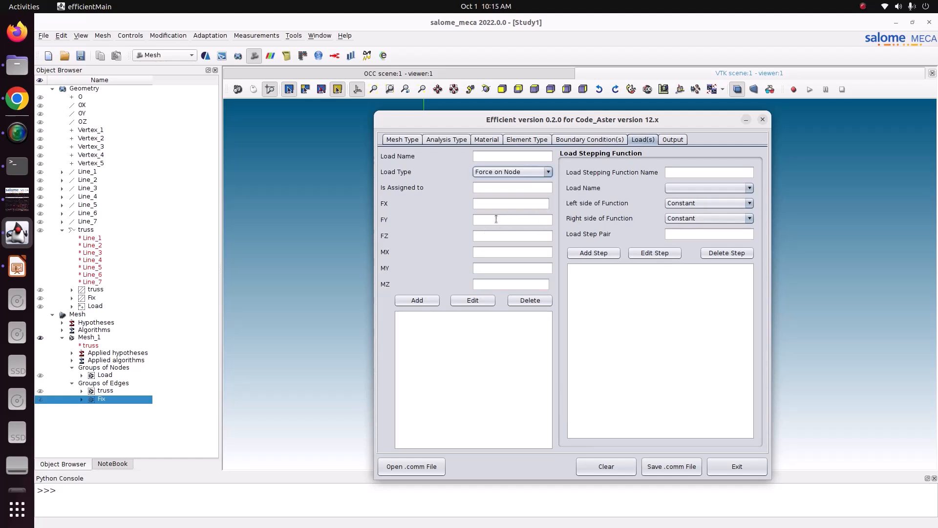
pyautogui.click(492, 156)
pyautogui.write('Load')
pyautogui.click(492, 189)
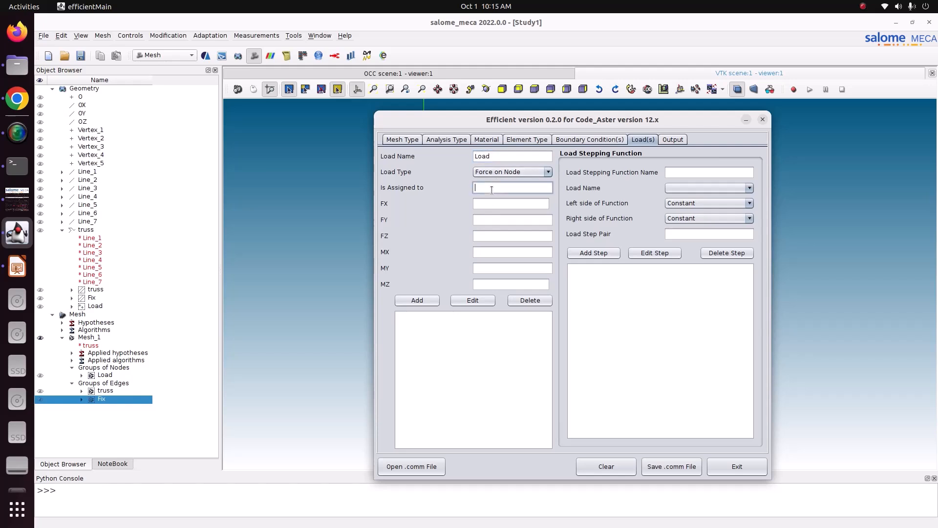
pyautogui.write('Load')
# Check the load direction in salome_meca and the problem slide, set FY to -200000 in Efficient and add the load
pyautogui.click(17, 198)
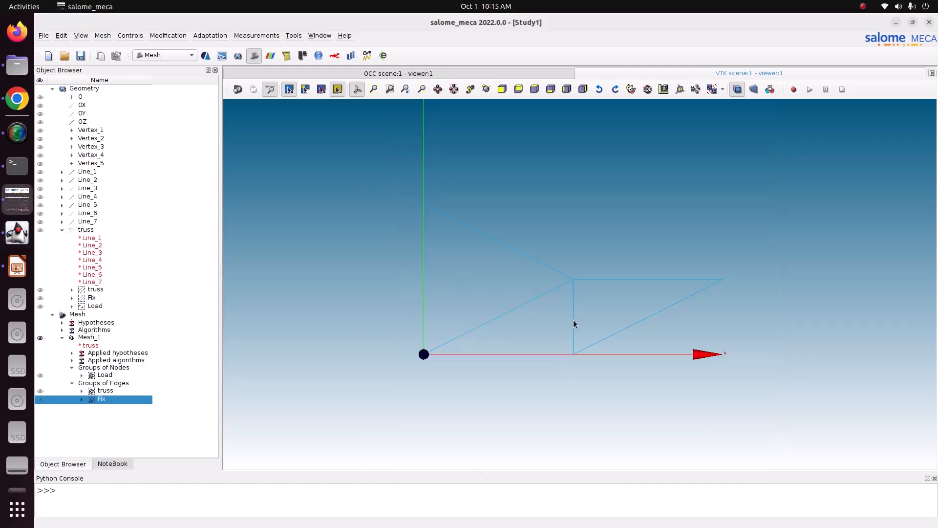
pyautogui.scroll(-2, 575, 323)
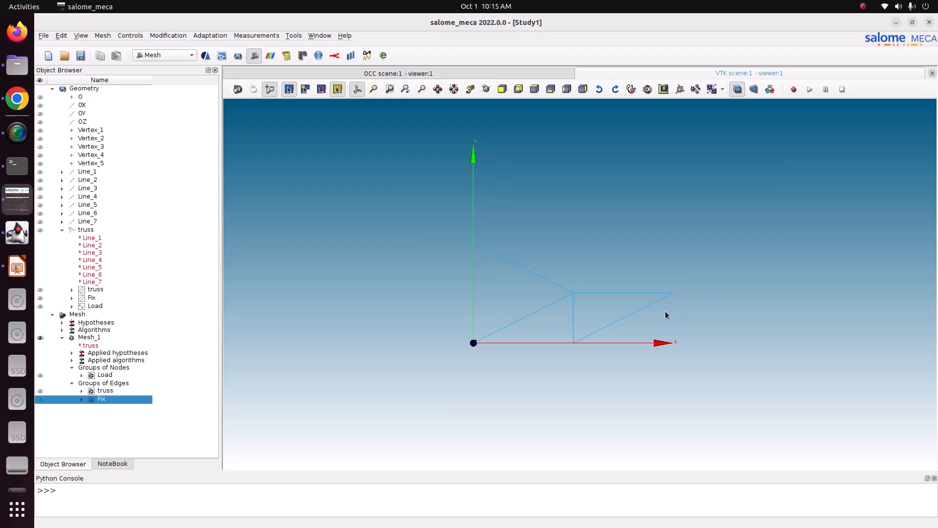
pyautogui.click(14, 236)
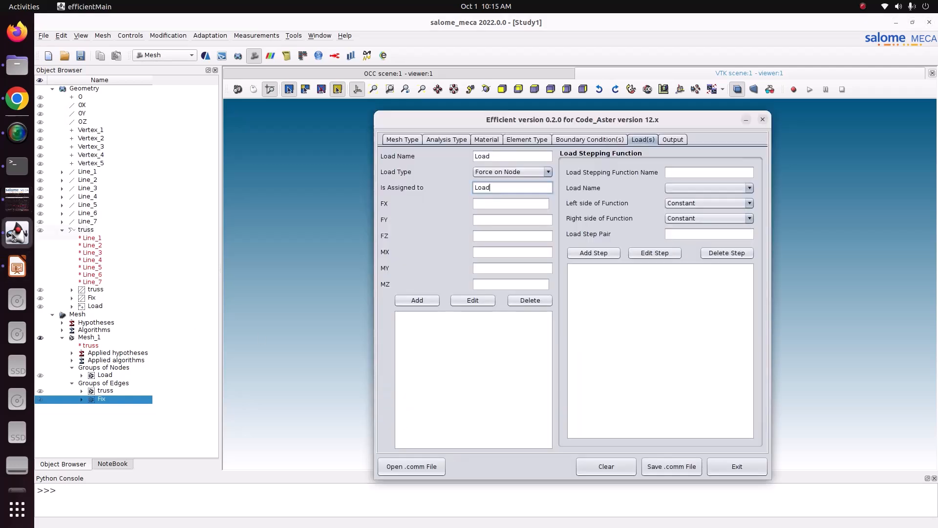
pyautogui.click(499, 202)
pyautogui.click(497, 219)
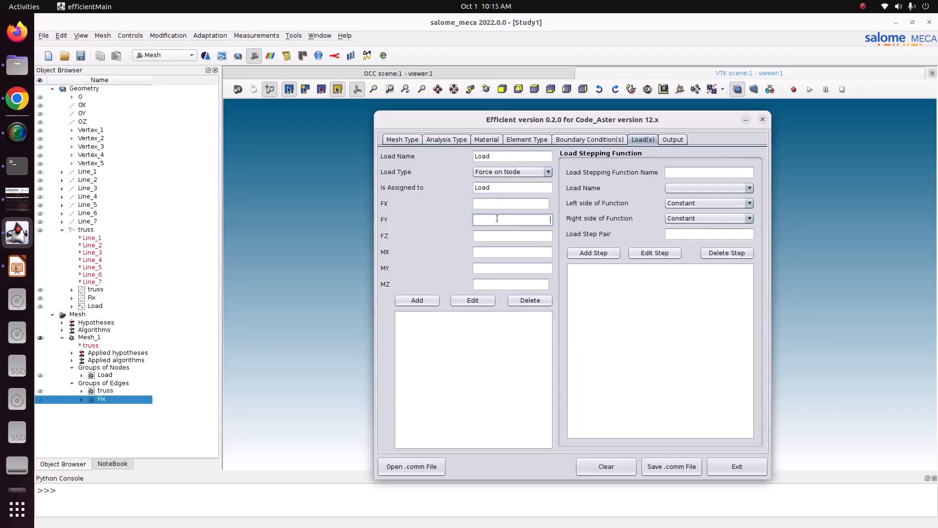
pyautogui.click(17, 266)
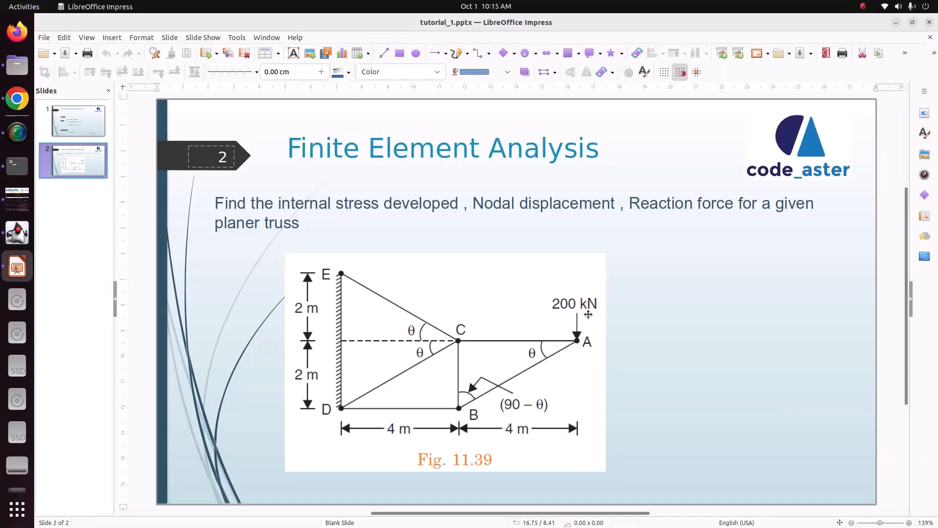
pyautogui.click(16, 233)
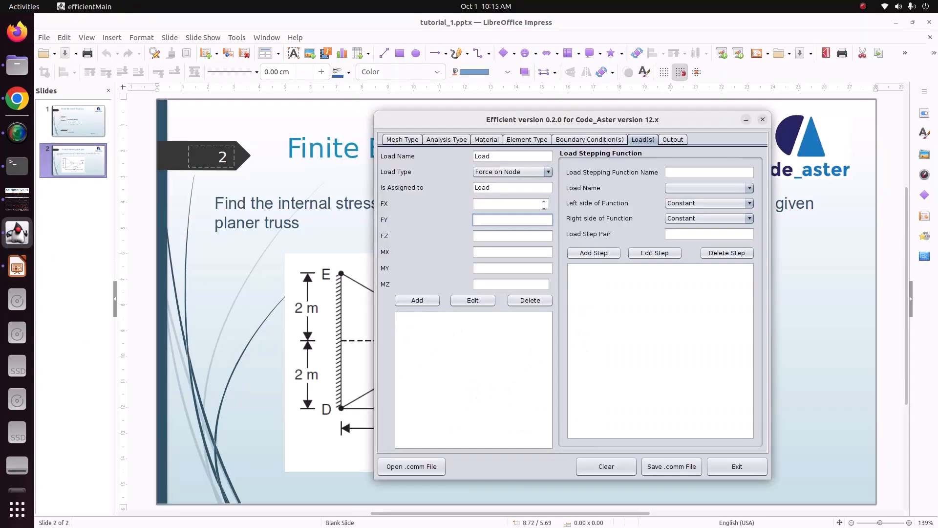
pyautogui.write('-200')
pyautogui.write('000')
pyautogui.click(426, 302)
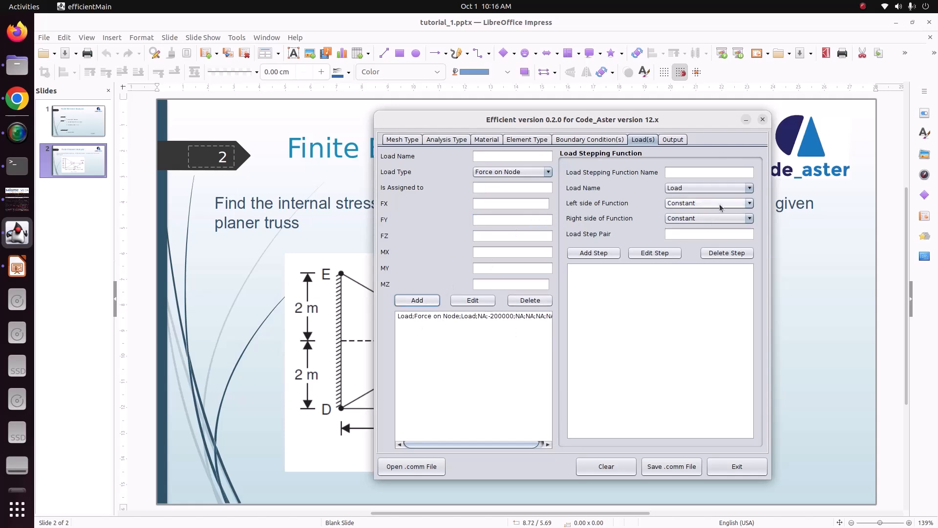
# Select all available result options for the MED file output
pyautogui.click(683, 141)
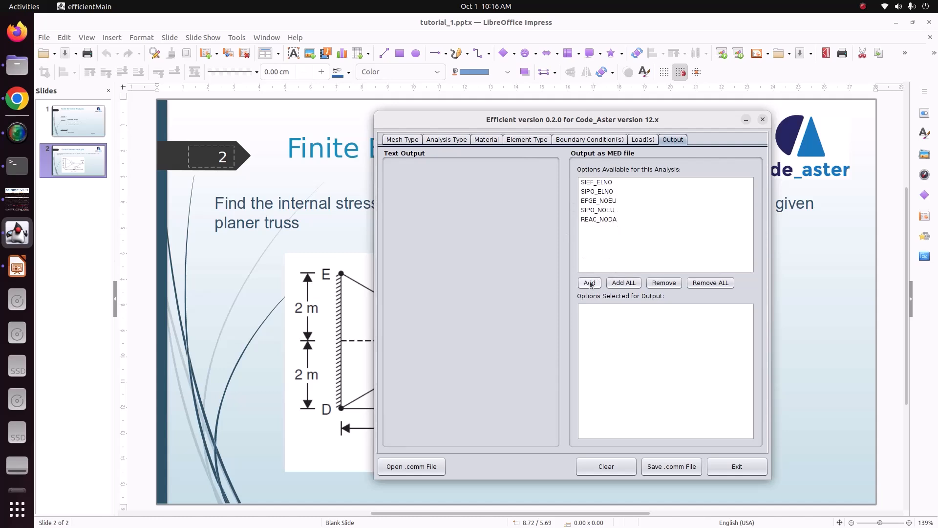
pyautogui.click(621, 283)
# Save the command file as static.comm in Pictures/CODE_ASTER/truss/1_trusss and exit Efficient
pyautogui.click(667, 465)
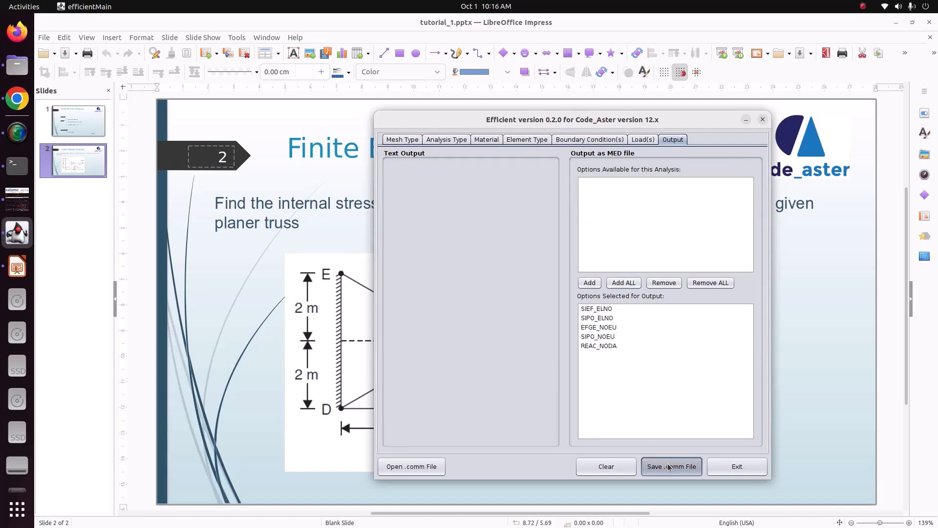
pyautogui.click(535, 315)
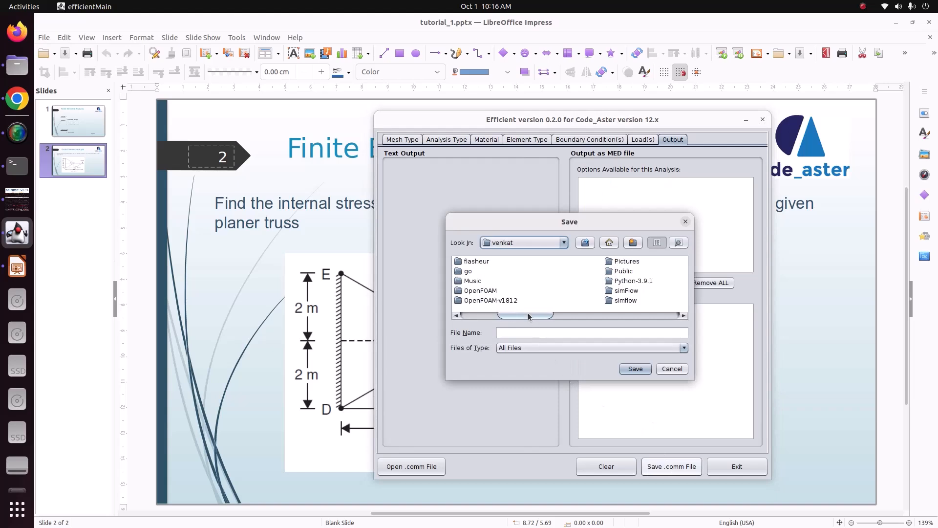
pyautogui.doubleClick(628, 262)
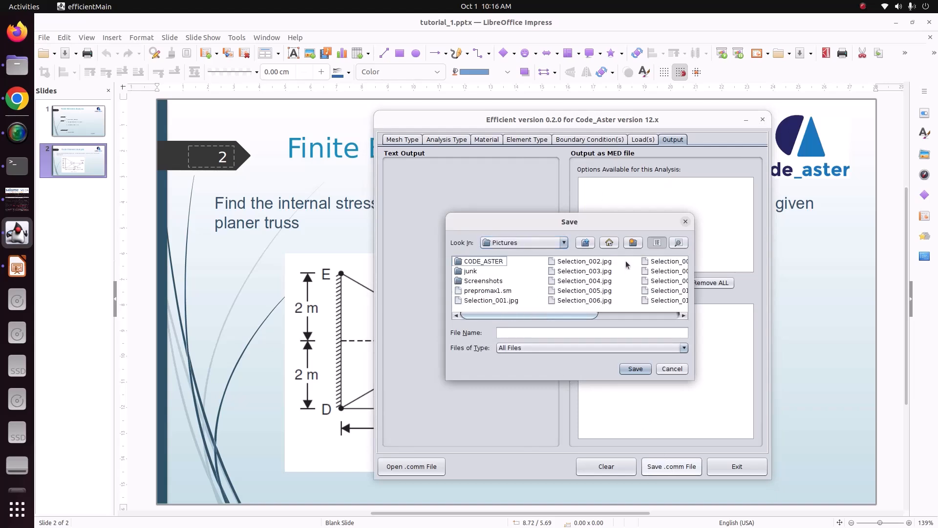
pyautogui.click(473, 263)
pyautogui.doubleClick(473, 264)
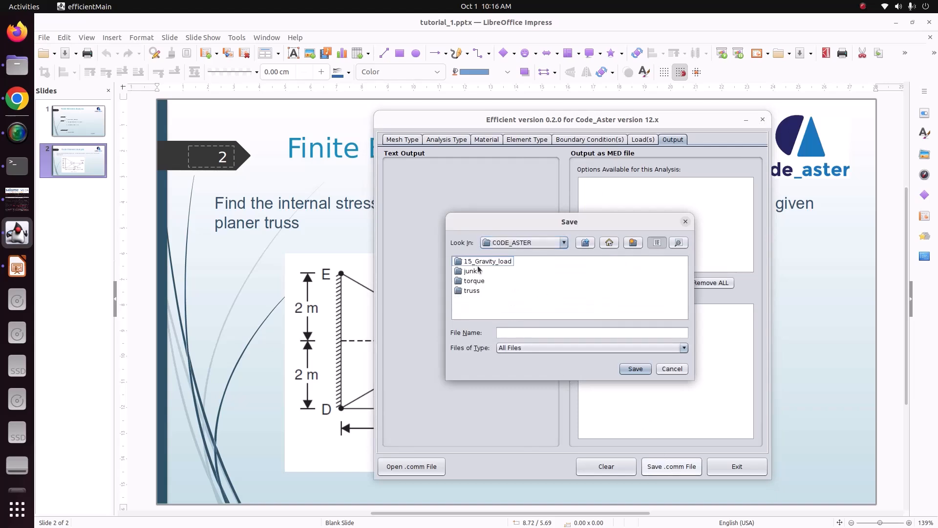
pyautogui.doubleClick(475, 291)
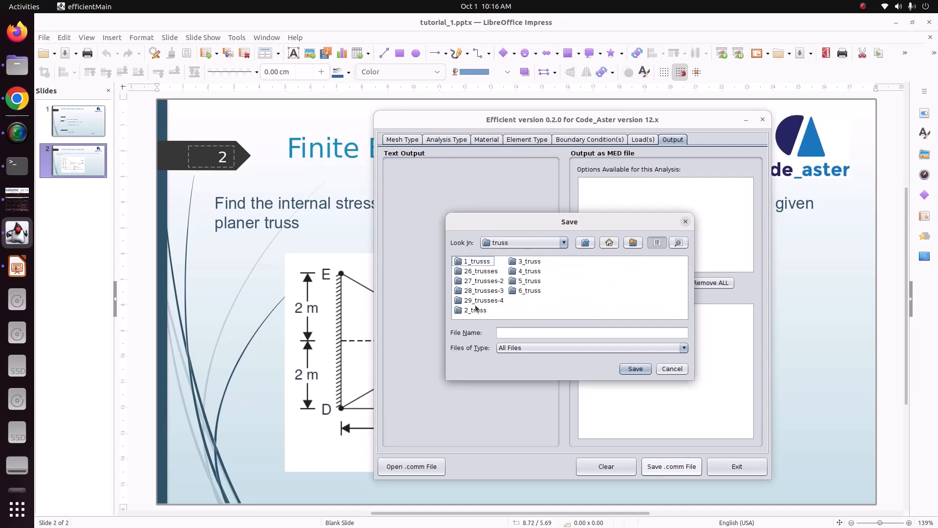
pyautogui.doubleClick(476, 265)
pyautogui.click(522, 335)
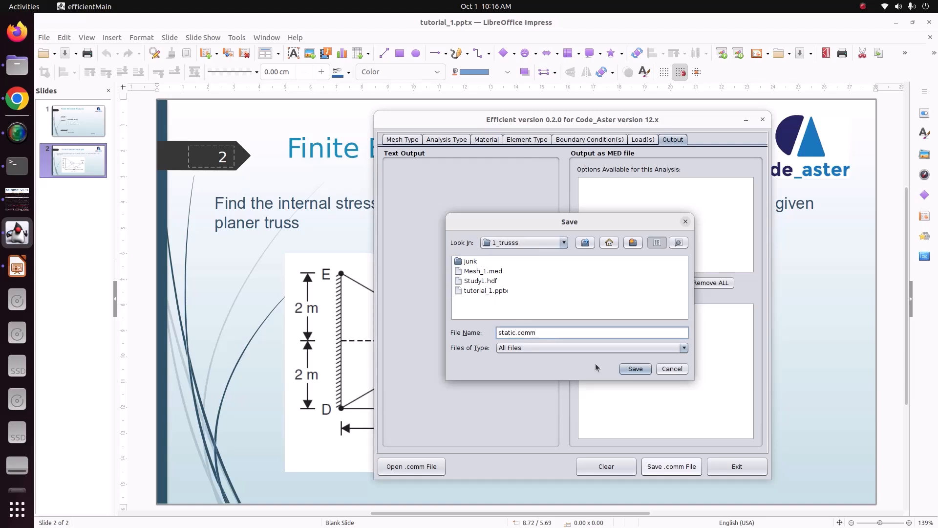
pyautogui.click(635, 369)
pyautogui.click(534, 296)
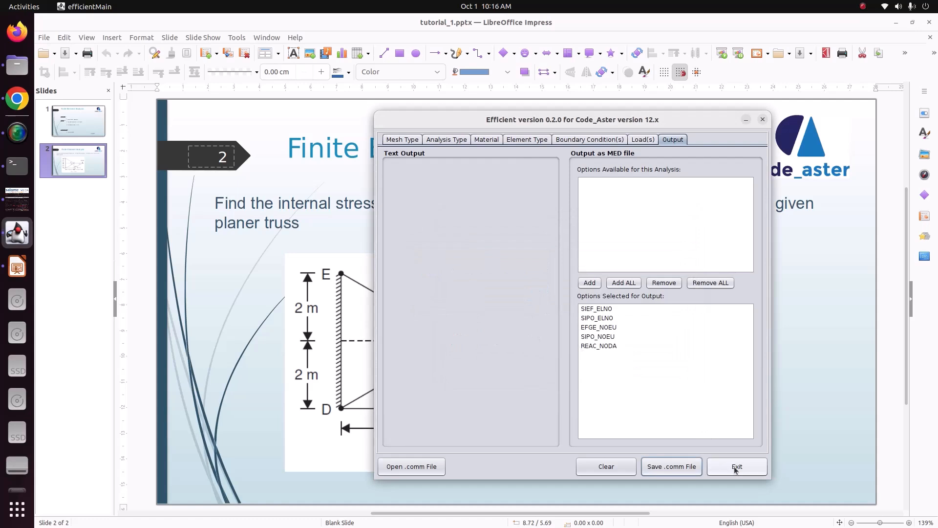
pyautogui.click(736, 467)
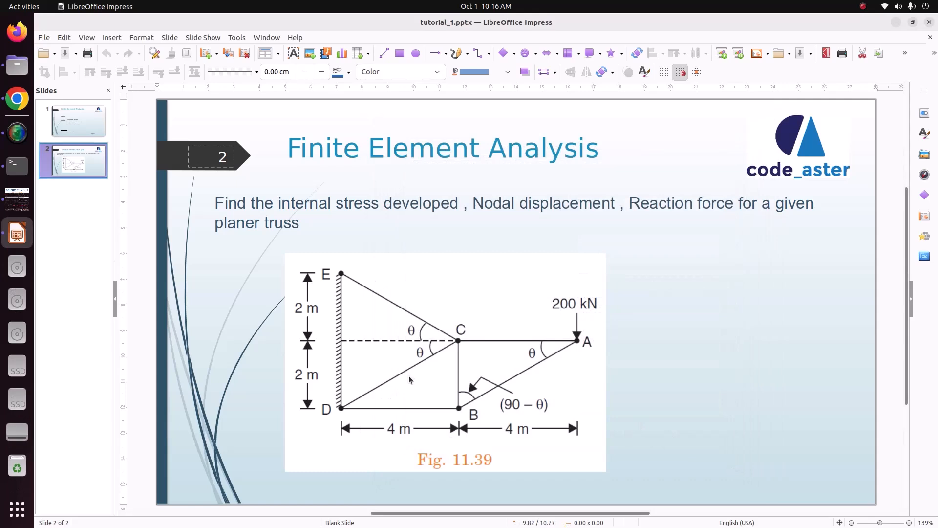
# Switch to Files and open static.comm from Pictures/CODE_ASTER/truss/1_trusss in Text Editor
pyautogui.click(17, 199)
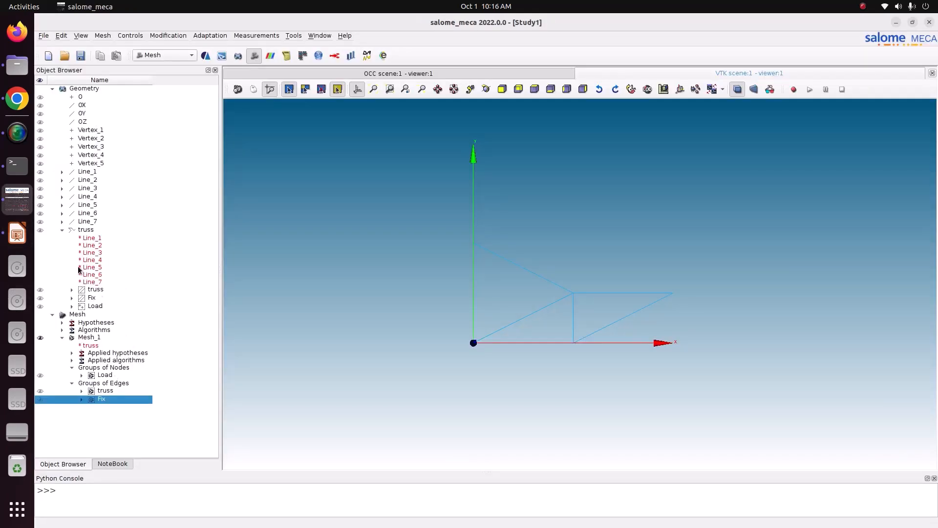
pyautogui.click(16, 73)
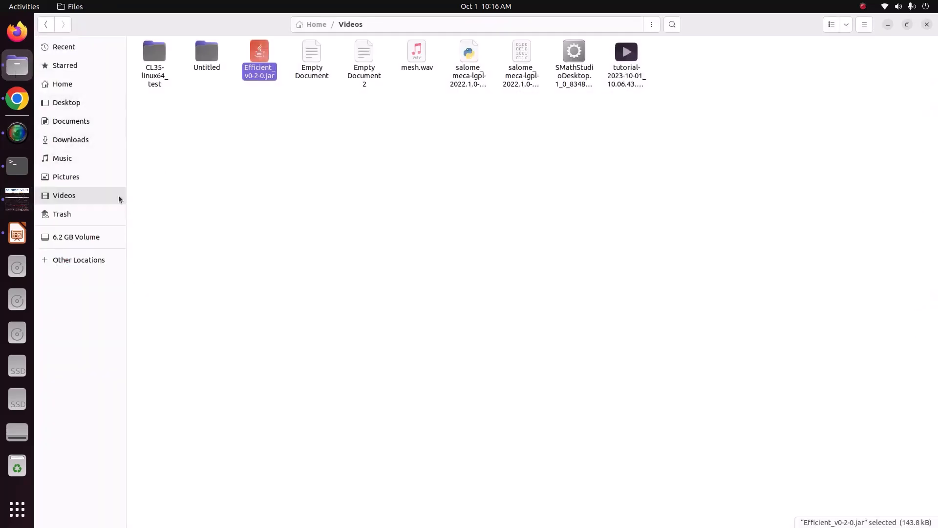
pyautogui.click(68, 179)
pyautogui.doubleClick(153, 71)
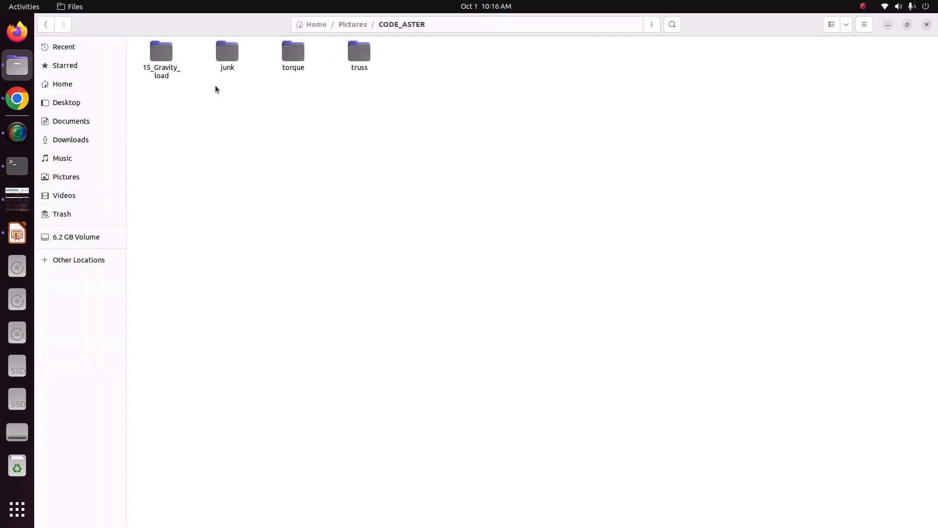
pyautogui.doubleClick(347, 67)
pyautogui.doubleClick(162, 64)
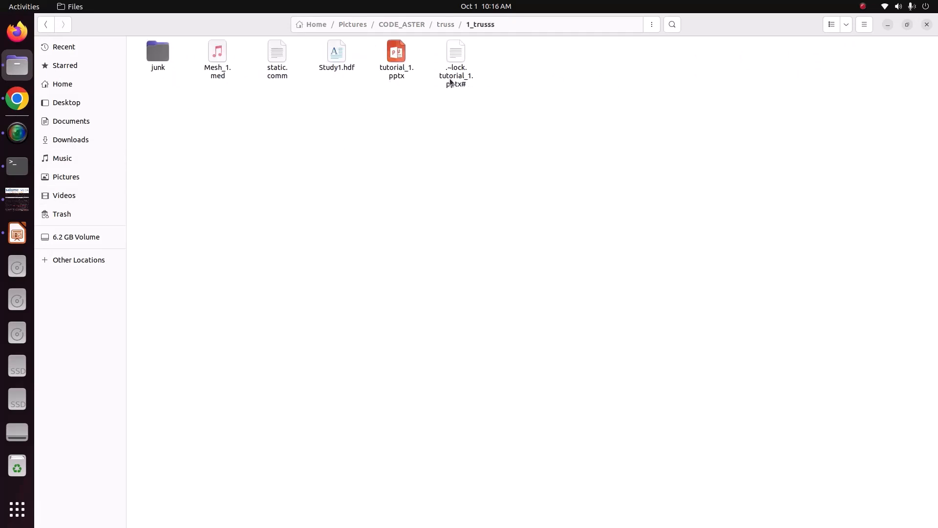
pyautogui.click(282, 75)
pyautogui.rightClick(282, 75)
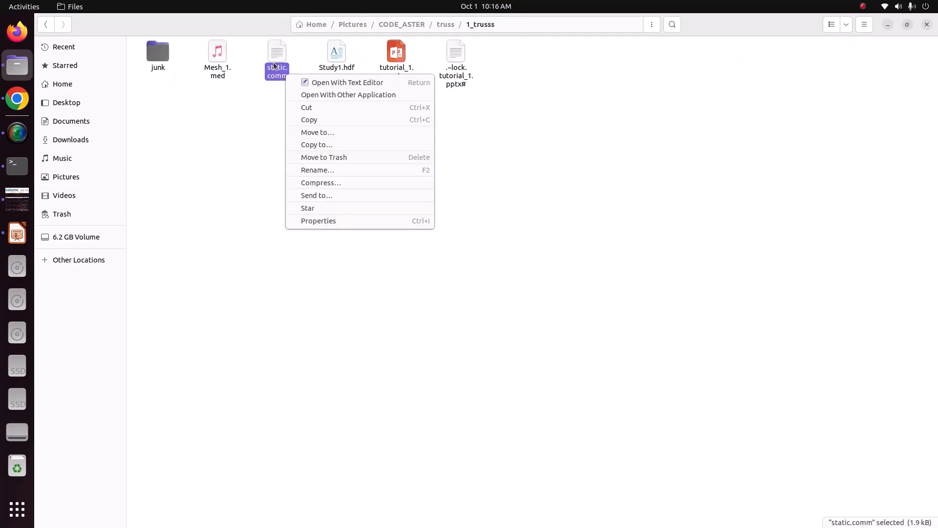
pyautogui.click(302, 83)
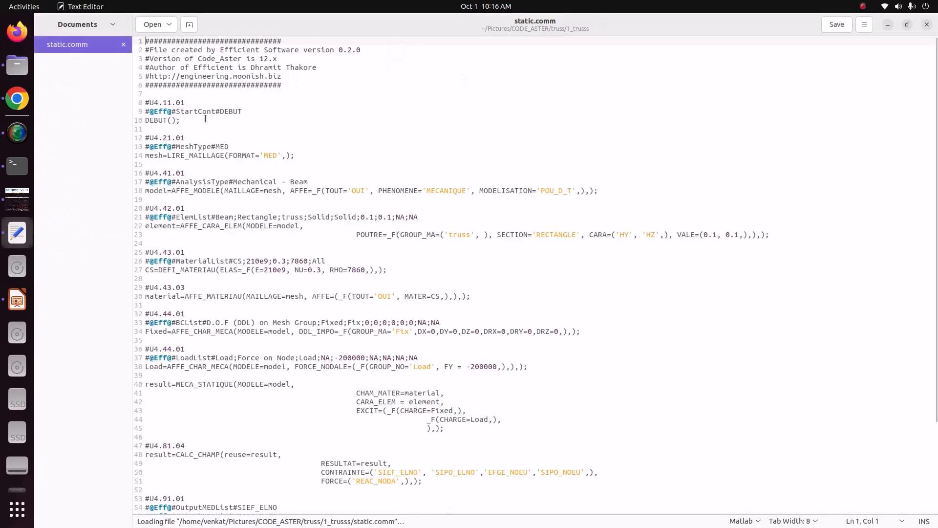
# Review the start, mesh, model, material, boundary condition and load definitions in static.comm
pyautogui.moveTo(177, 128); pyautogui.dragTo(138, 120)
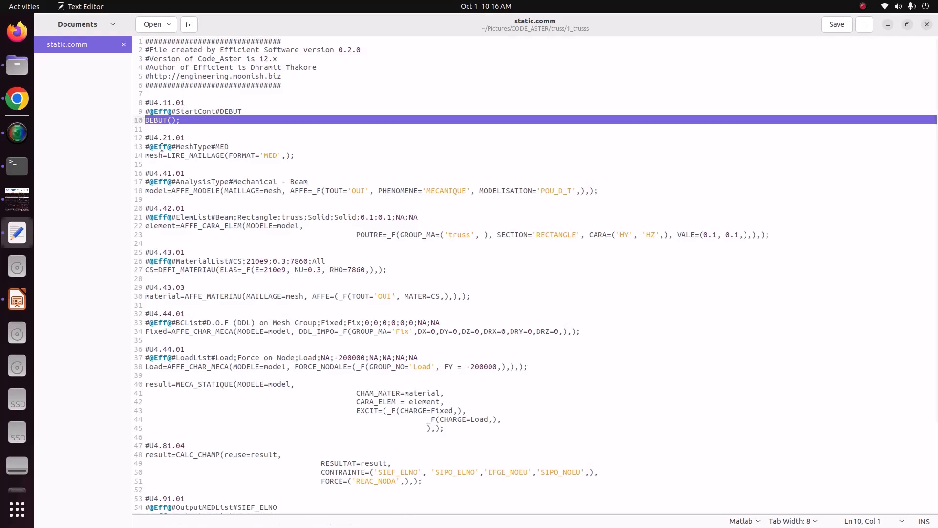
pyautogui.click(204, 157)
pyautogui.click(205, 190)
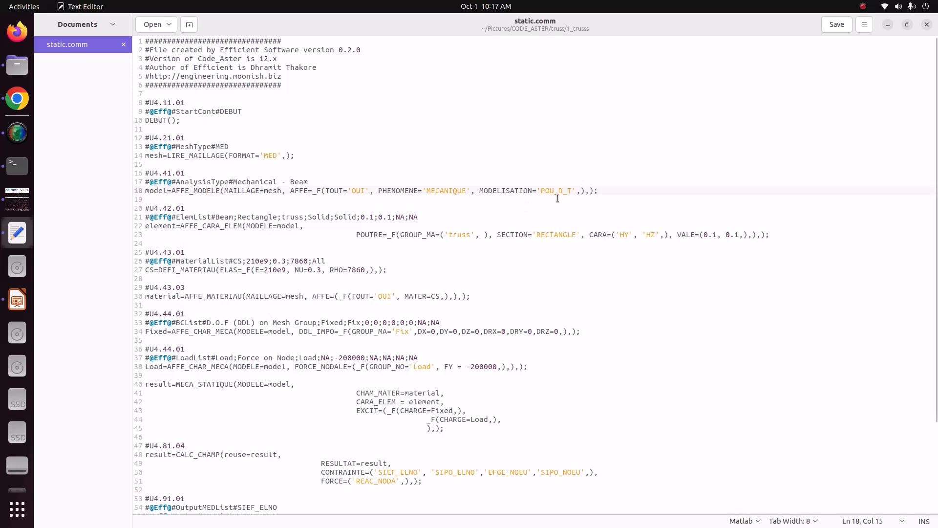
pyautogui.moveTo(541, 189); pyautogui.dragTo(571, 190)
pyautogui.moveTo(294, 300); pyautogui.dragTo(403, 295)
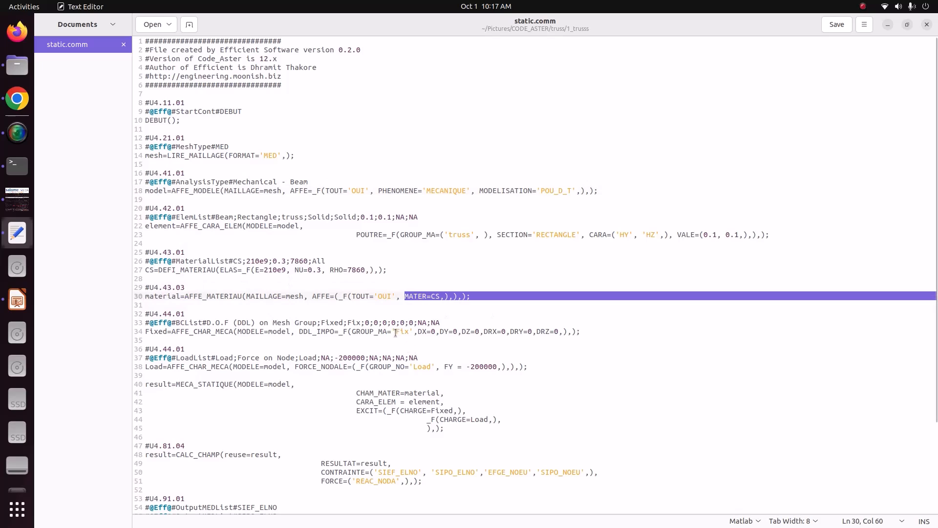
pyautogui.click(395, 333)
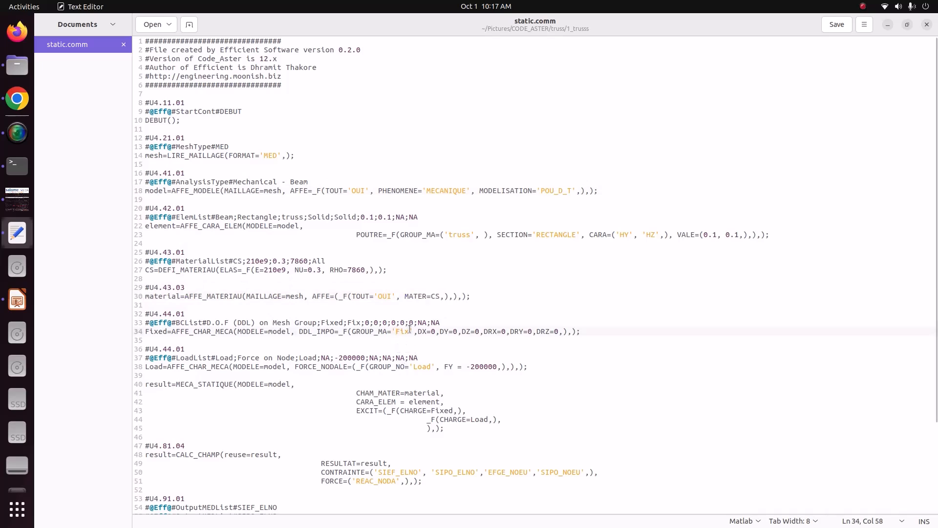
pyautogui.click(426, 366)
# Review the MECA_STATIQUE, CALC_CHAMP, IMPR_RESU and FIN commands in the rest of static.comm
pyautogui.scroll(-4, 425, 364)
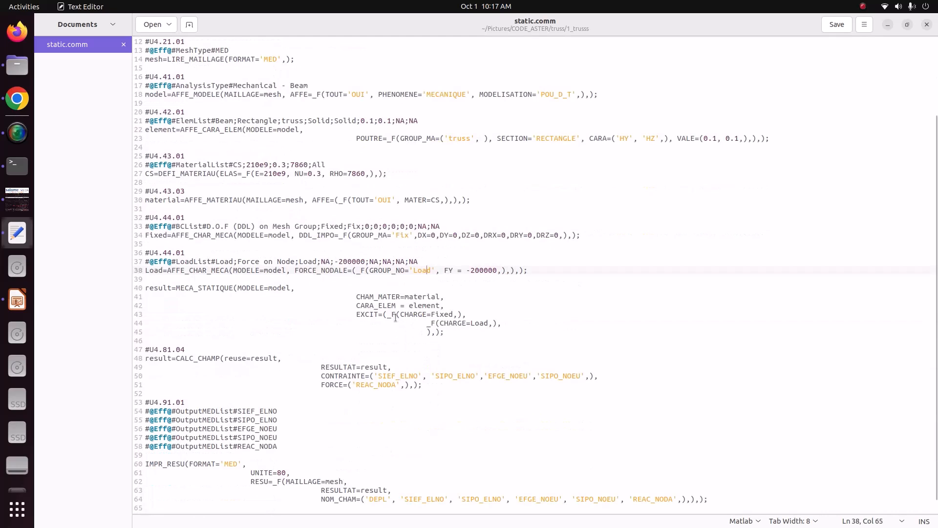
pyautogui.moveTo(146, 288); pyautogui.dragTo(456, 332)
pyautogui.scroll(-1, 439, 362)
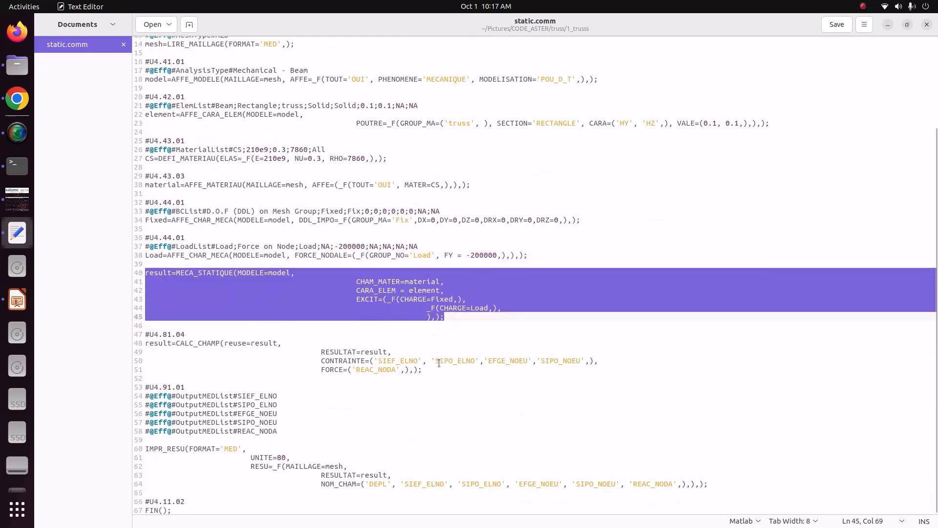
pyautogui.moveTo(147, 343); pyautogui.dragTo(469, 371)
pyautogui.click(460, 309)
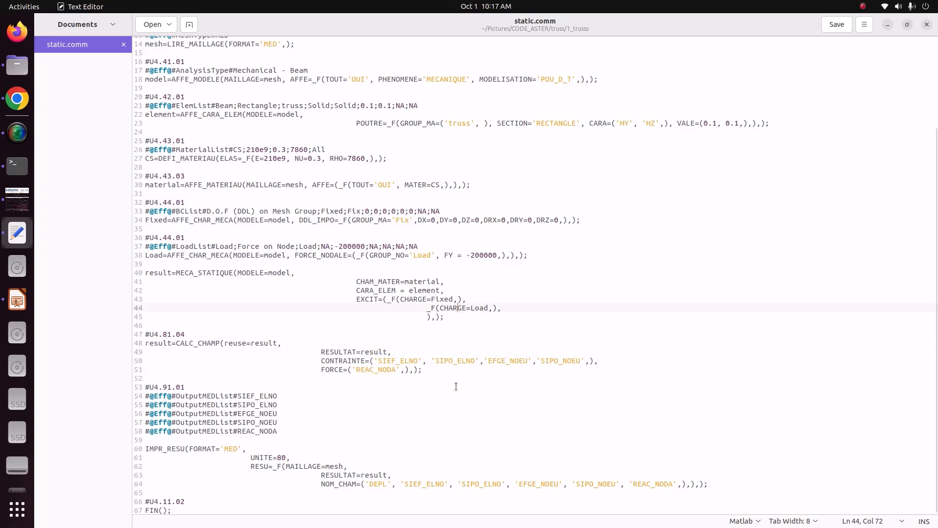
pyautogui.moveTo(445, 380); pyautogui.dragTo(145, 337)
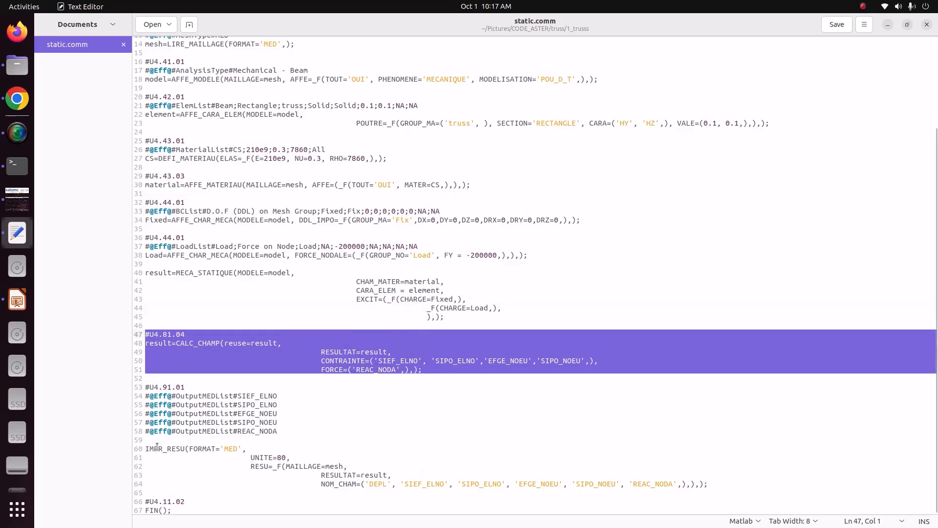
pyautogui.moveTo(149, 447); pyautogui.dragTo(430, 492)
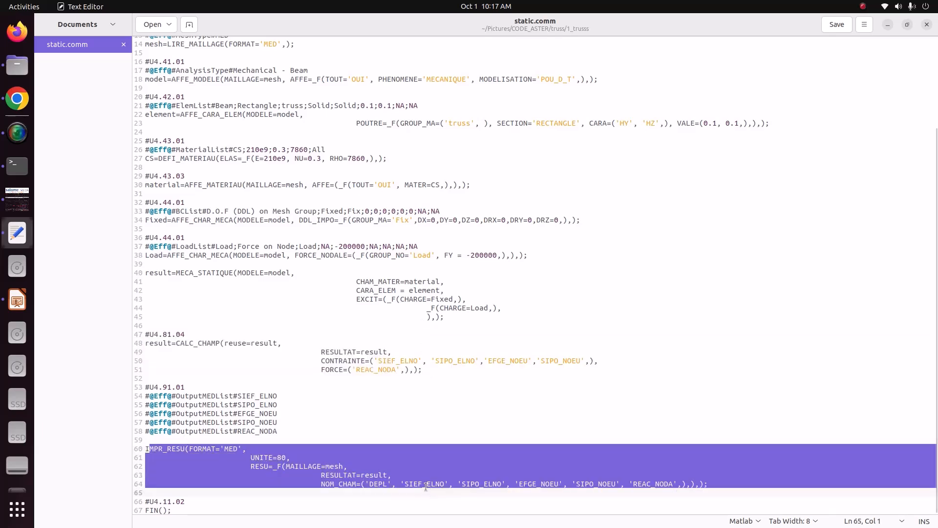
pyautogui.moveTo(178, 509); pyautogui.dragTo(156, 502)
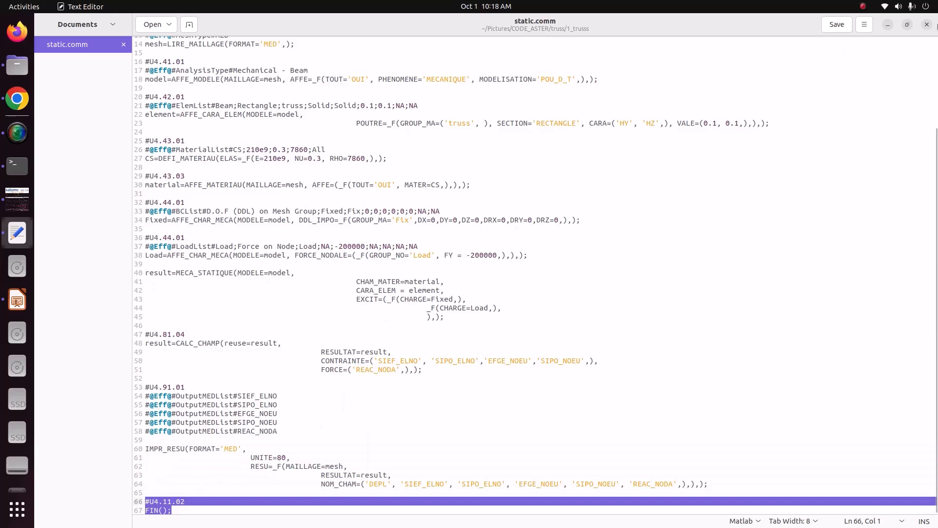
# Close static.comm, switch to Salome-Meca and launch the code_aster astk plugin, moving its window clear of the job list
pyautogui.click(929, 25)
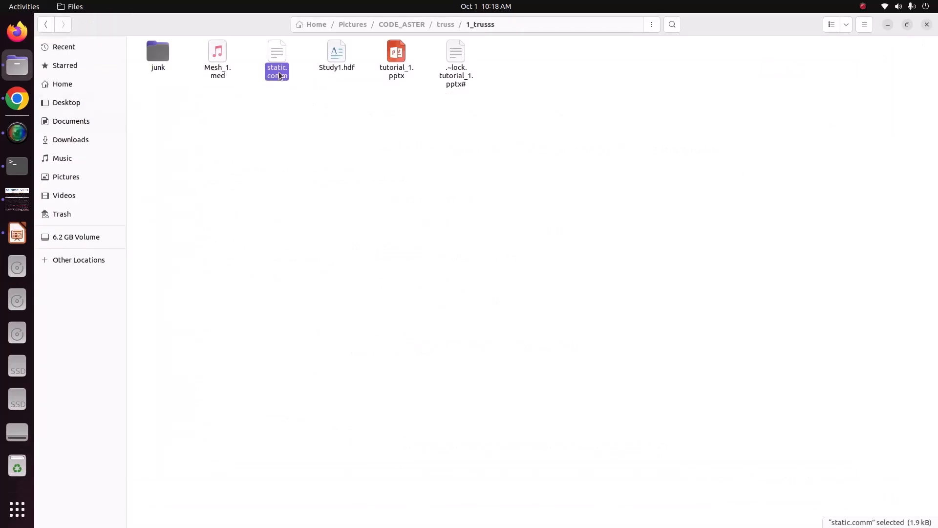
pyautogui.click(18, 199)
pyautogui.click(293, 35)
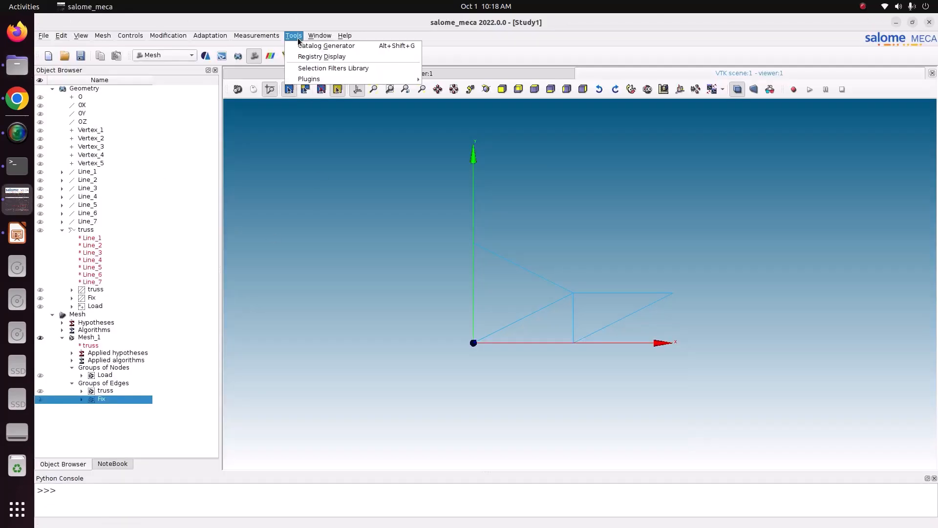
pyautogui.moveTo(335, 83)
pyautogui.moveTo(480, 109)
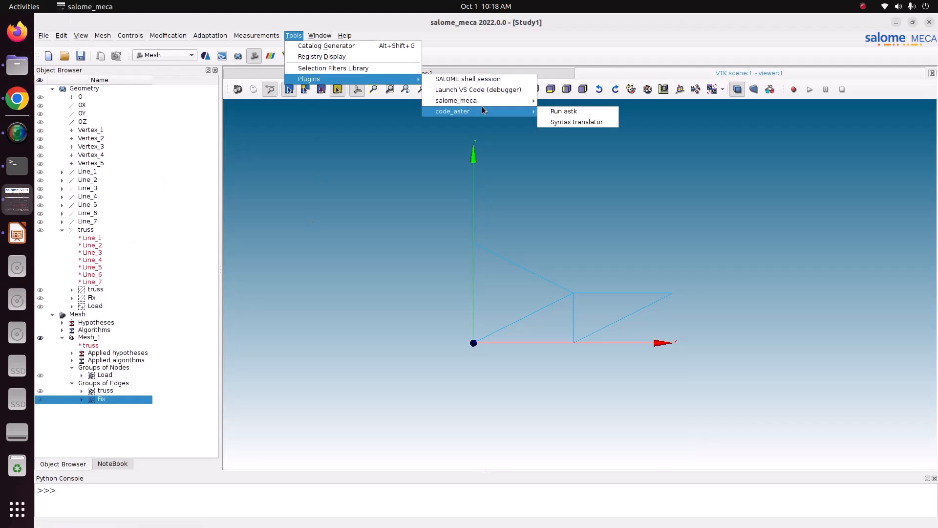
pyautogui.click(556, 112)
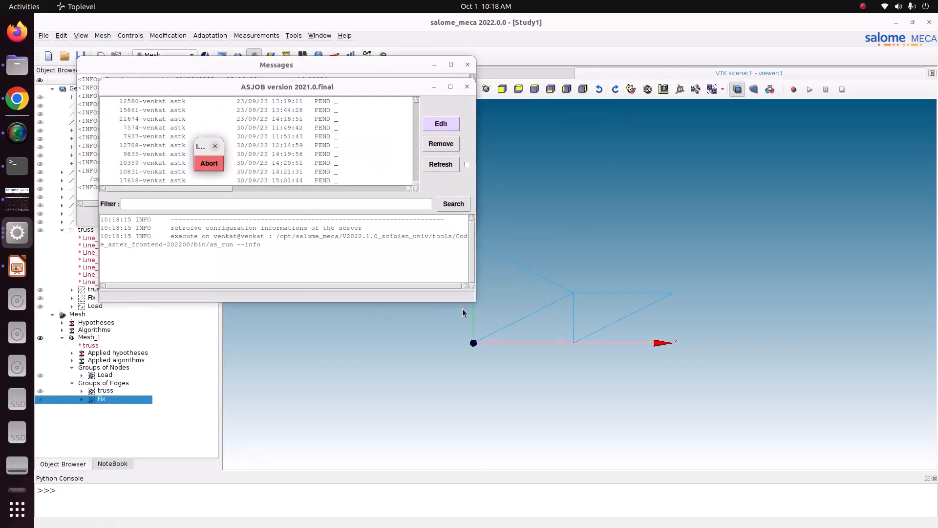
pyautogui.moveTo(306, 90); pyautogui.dragTo(570, 179)
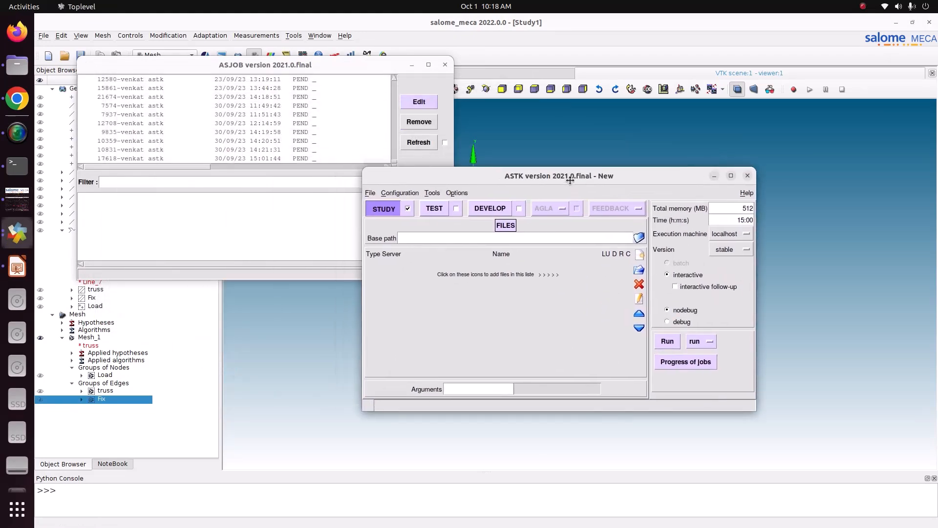
# Set the ASTK base path to the Pictures/CODE_ASTER/truss/1_trusss folder
pyautogui.click(638, 238)
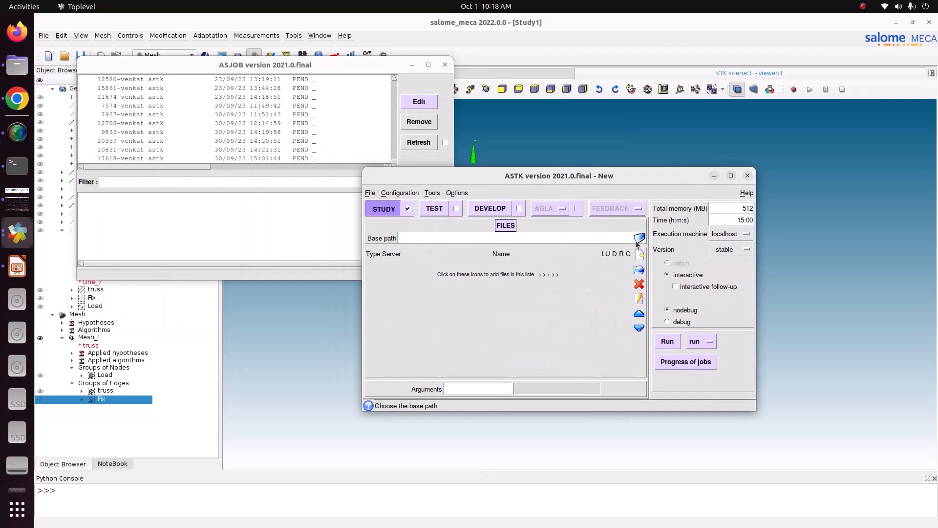
pyautogui.click(194, 182)
pyautogui.click(229, 226)
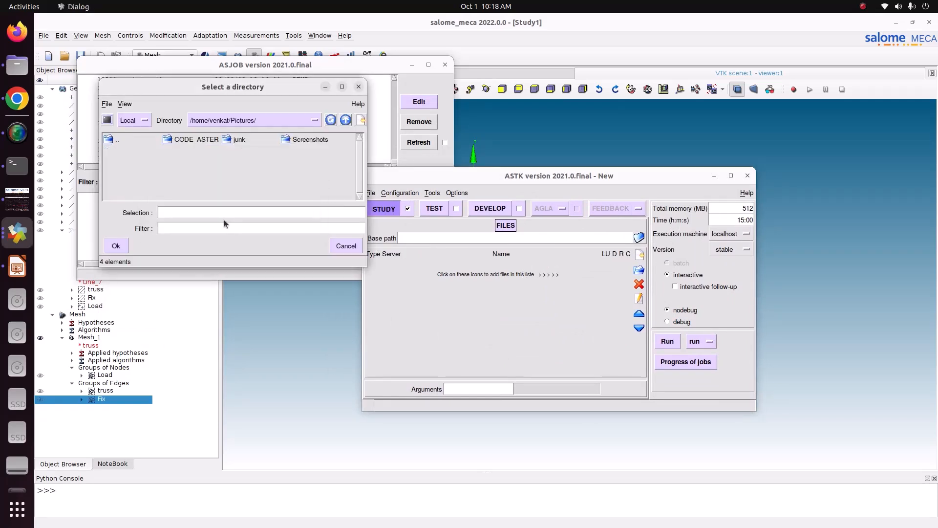
pyautogui.doubleClick(188, 141)
pyautogui.click(240, 141)
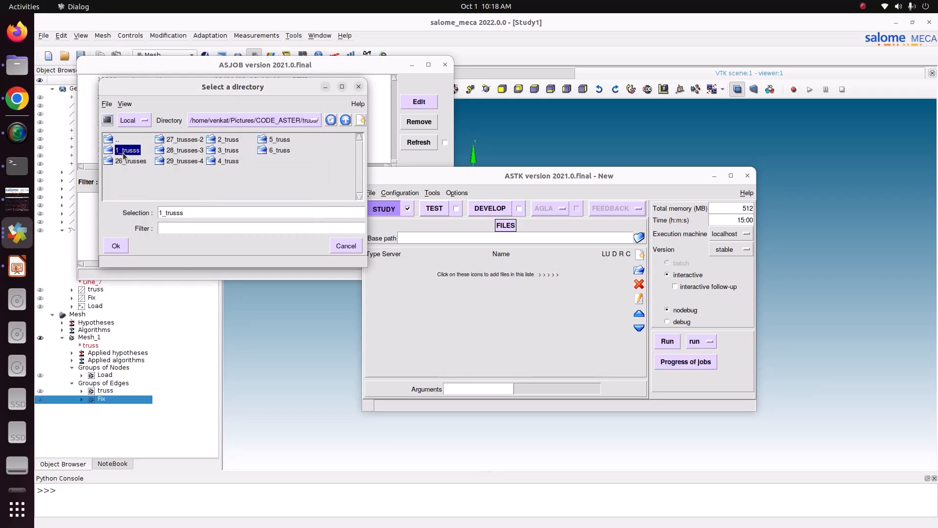
pyautogui.doubleClick(123, 153)
pyautogui.click(117, 246)
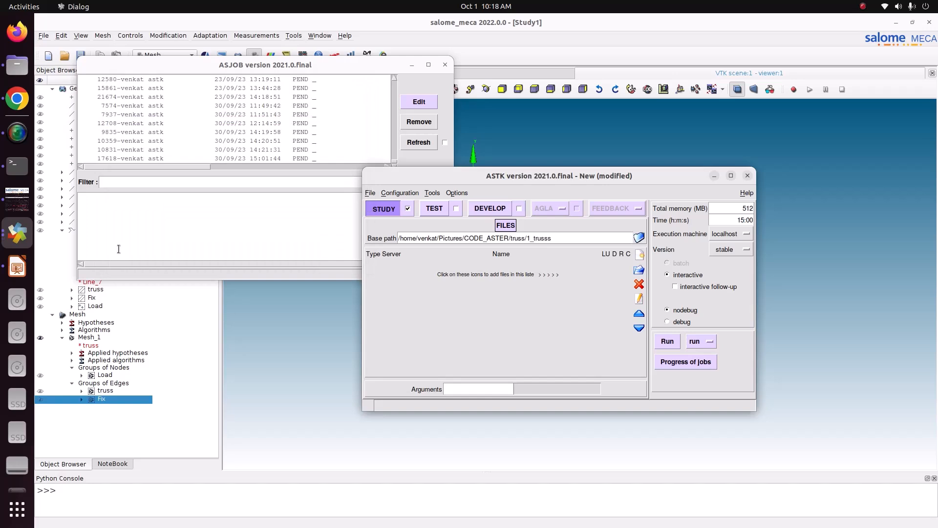
# Add six empty file entries to the ASTK study's file list
pyautogui.click(640, 254)
pyautogui.click(639, 255)
pyautogui.click(640, 254)
pyautogui.click(640, 254)
pyautogui.click(639, 255)
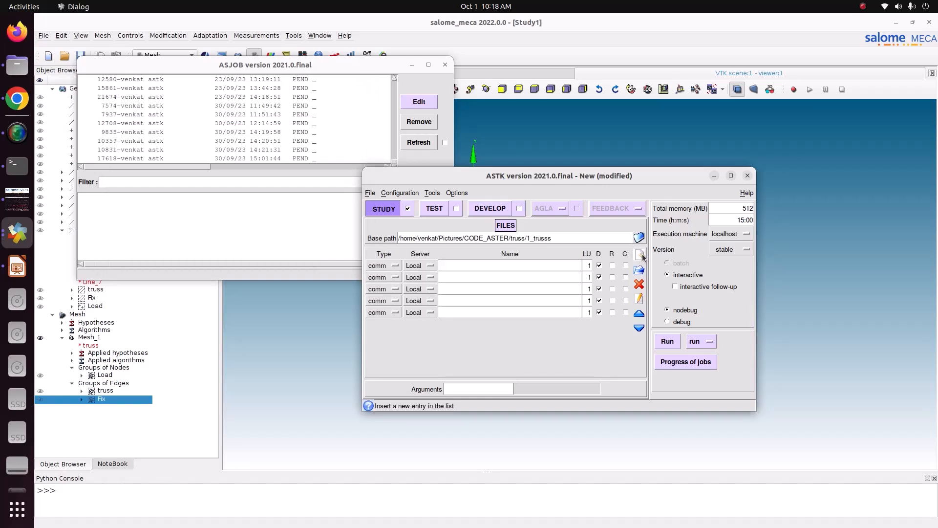
pyautogui.click(640, 255)
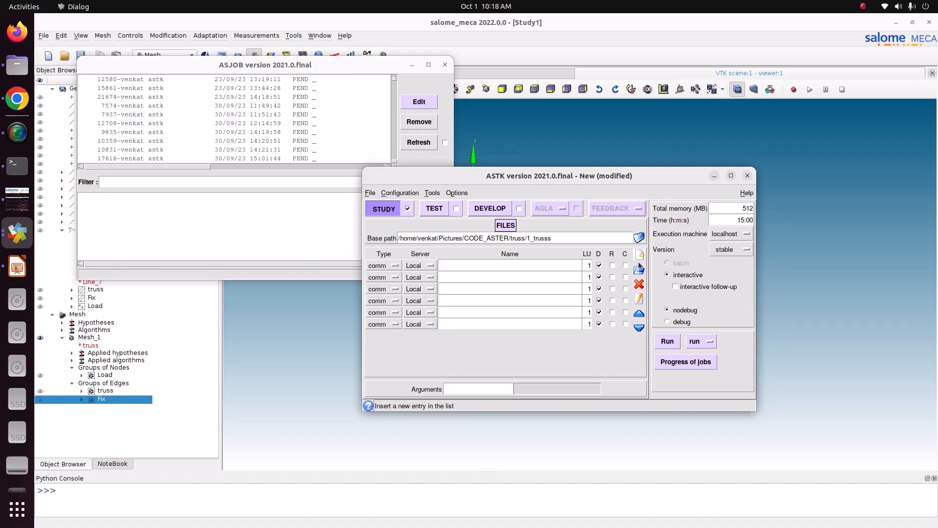
# Keep the first entry as comm and set the other five entries' types to mail, mess, resu, erre and rmed
pyautogui.click(389, 278)
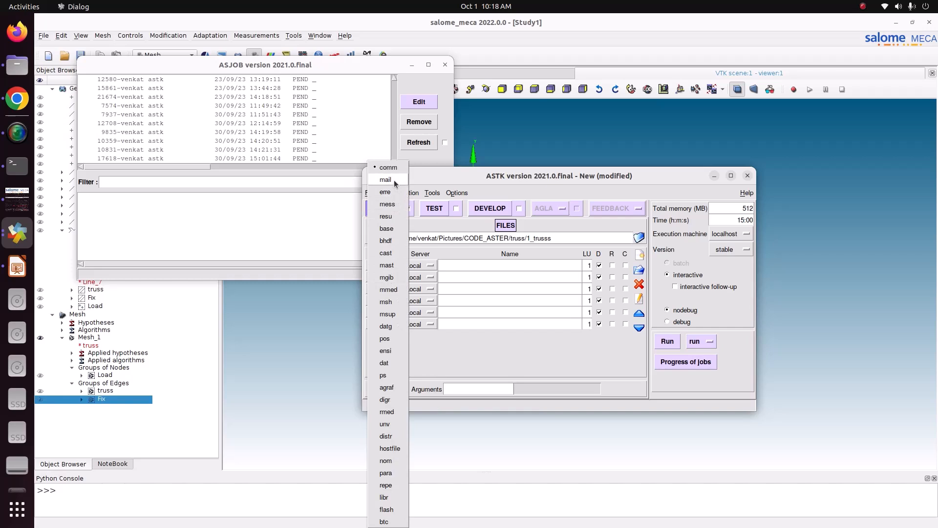
pyautogui.click(395, 181)
pyautogui.click(390, 289)
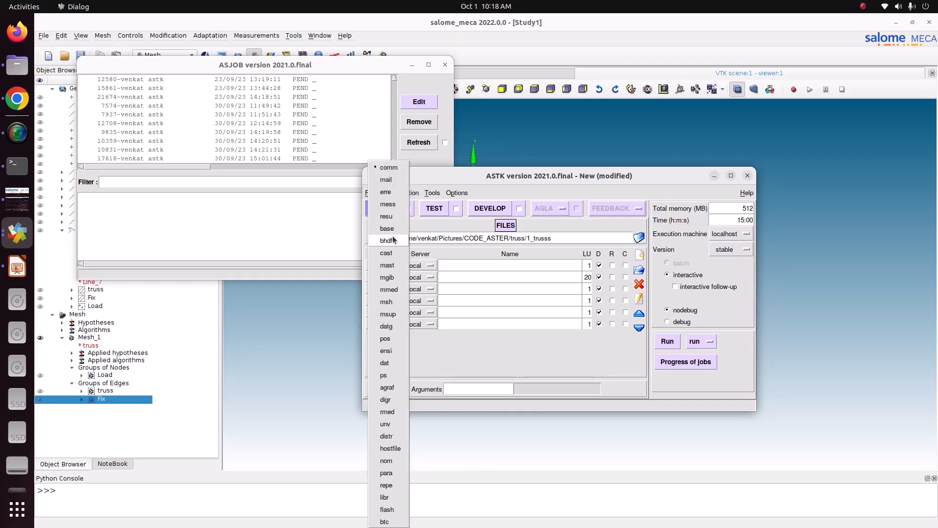
pyautogui.click(389, 204)
pyautogui.click(382, 301)
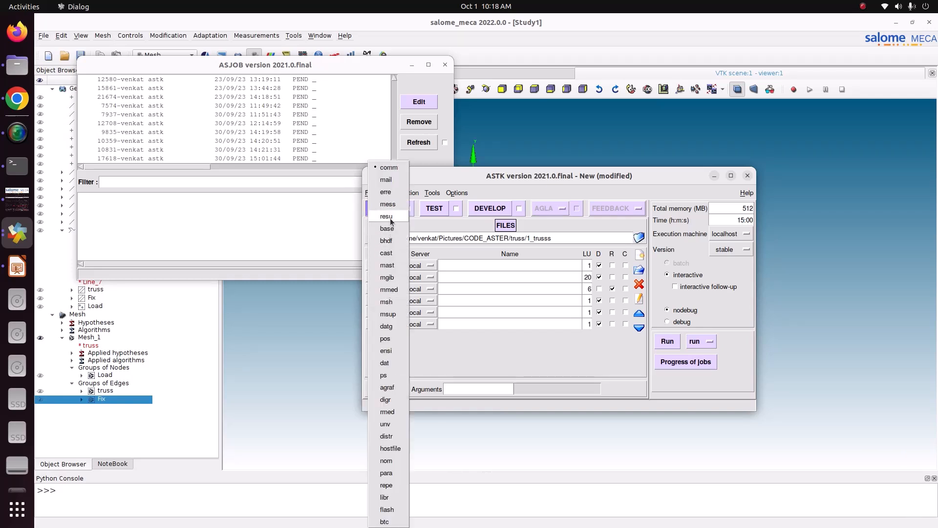
pyautogui.click(386, 216)
pyautogui.click(383, 312)
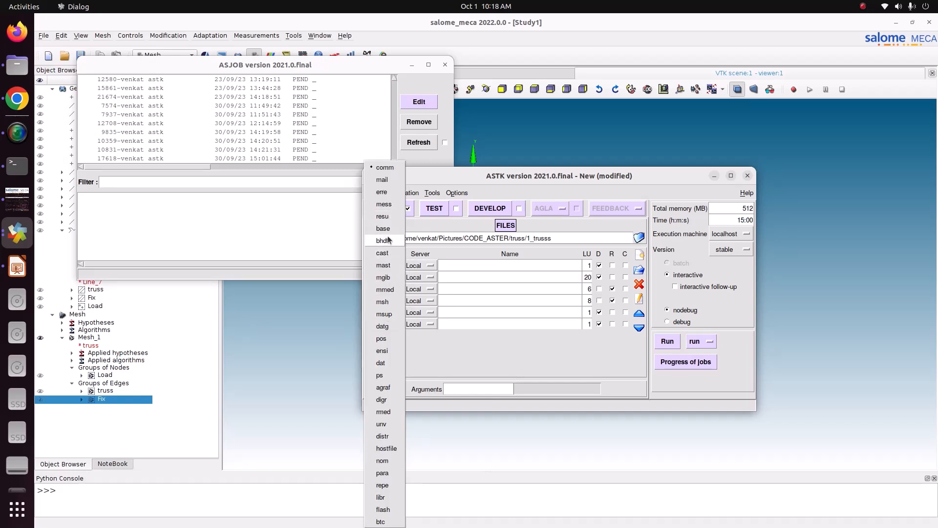
pyautogui.click(382, 191)
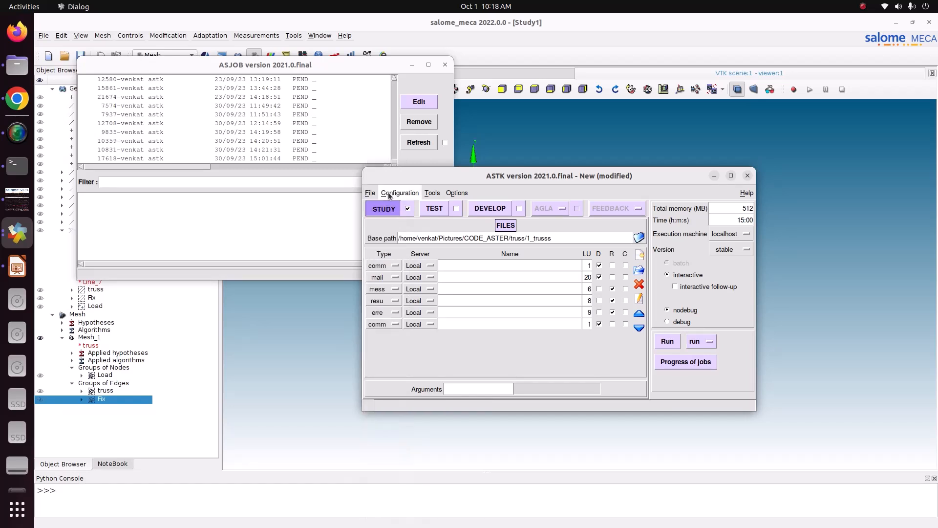
pyautogui.click(382, 324)
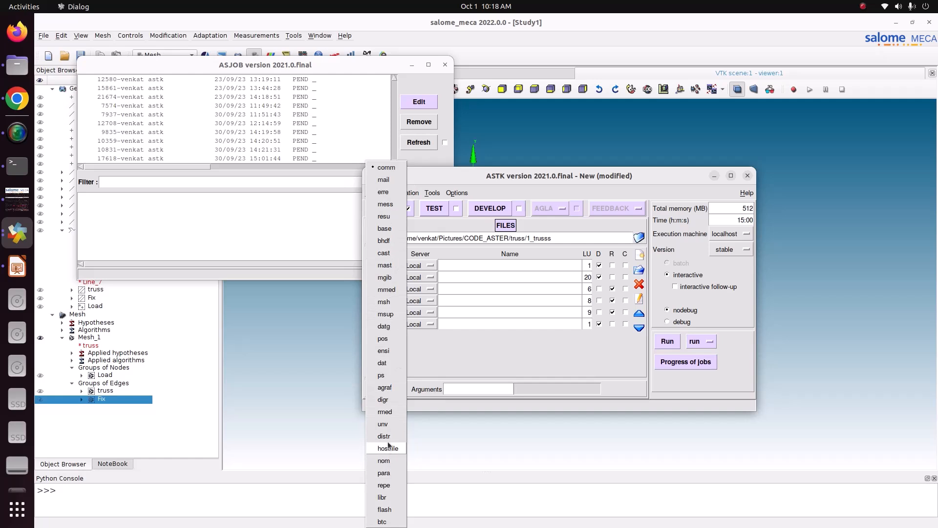
pyautogui.click(385, 412)
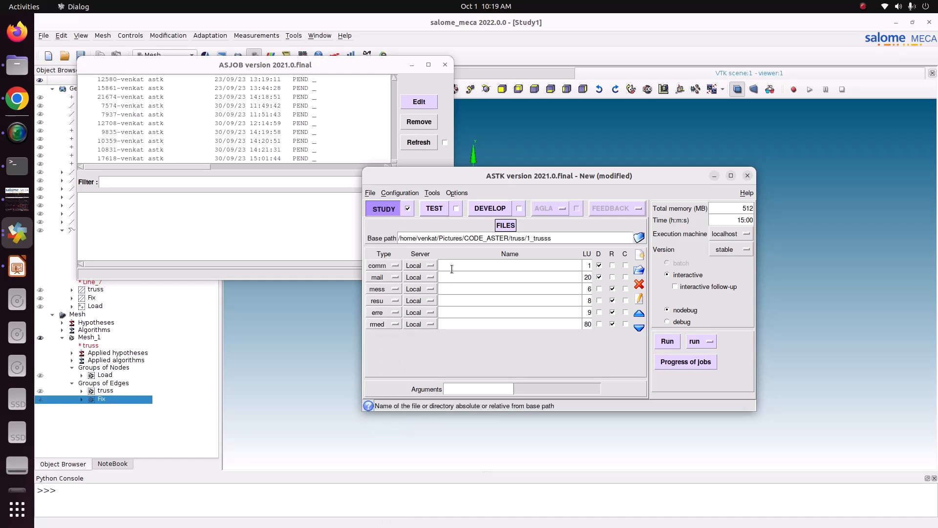
# Arrange the Files window showing 1_trusss and the ASTK window side by side
pyautogui.click(17, 65)
pyautogui.click(309, 211)
pyautogui.press('super+Left')
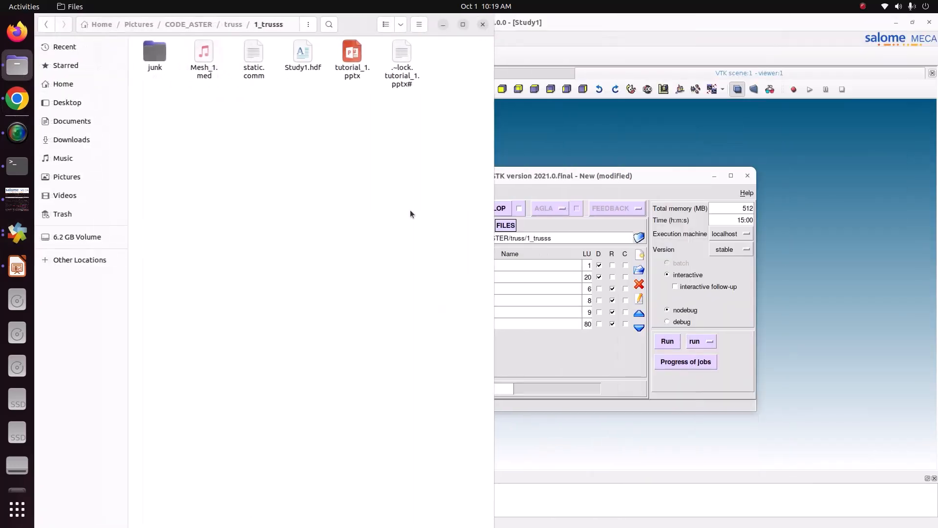
pyautogui.moveTo(541, 179); pyautogui.dragTo(608, 176)
pyautogui.press('super+Right')
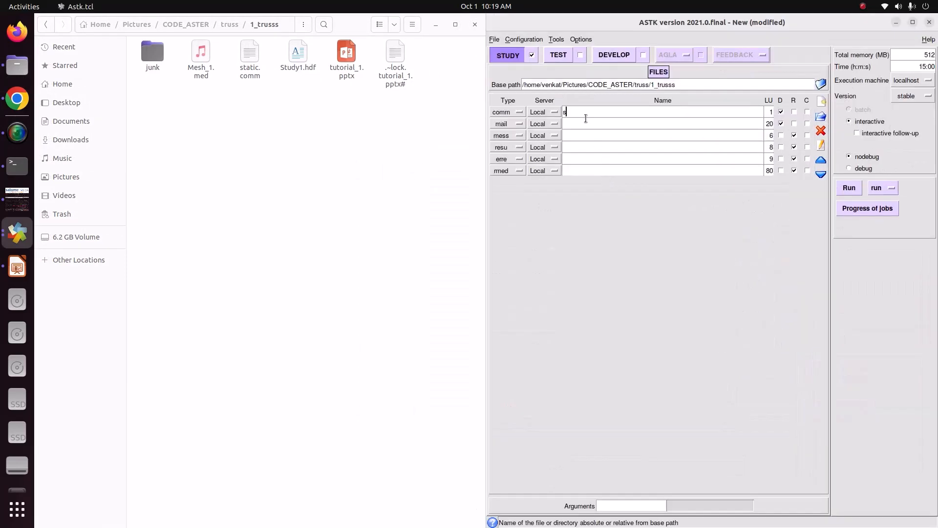
# Name the file entries static.comm, Mesh_1.med, message.mess, resu.resu, error.err and result.rmed in list order
pyautogui.click(586, 118)
pyautogui.write('static.comm')
pyautogui.click(586, 119)
pyautogui.write('Mesh_1.med')
pyautogui.click(585, 136)
pyautogui.write('message.mess')
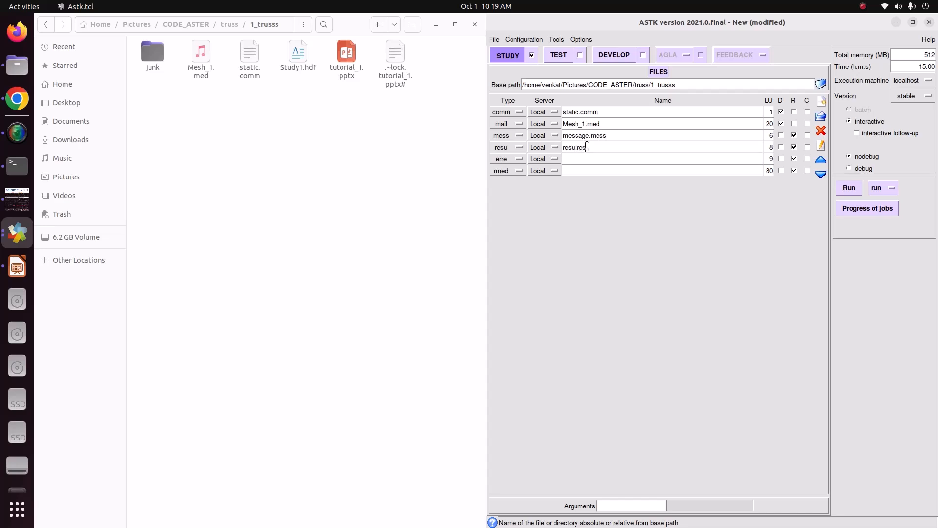
pyautogui.write('u')
pyautogui.click(597, 158)
pyautogui.write('error.err')
pyautogui.click(598, 169)
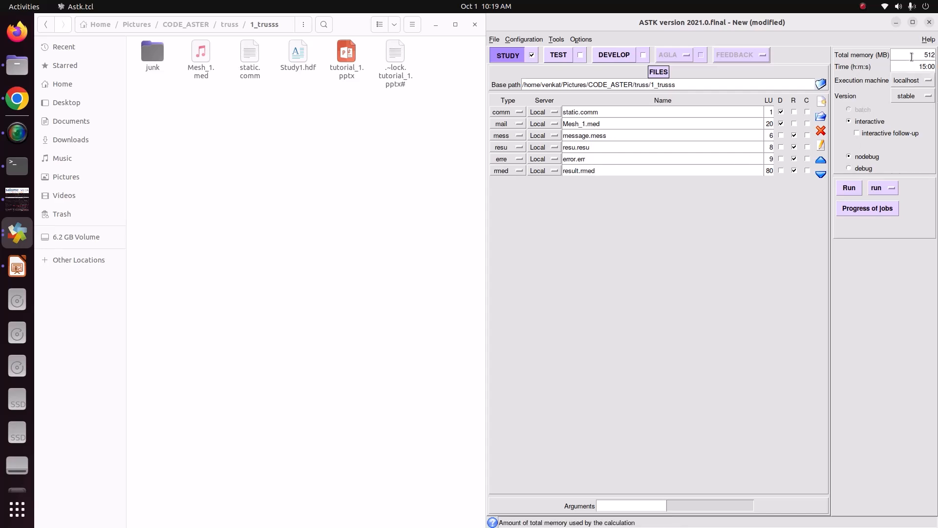
# Set the total memory to 2048 MB and enable interactive follow-up for the run
pyautogui.moveTo(912, 55); pyautogui.dragTo(937, 58)
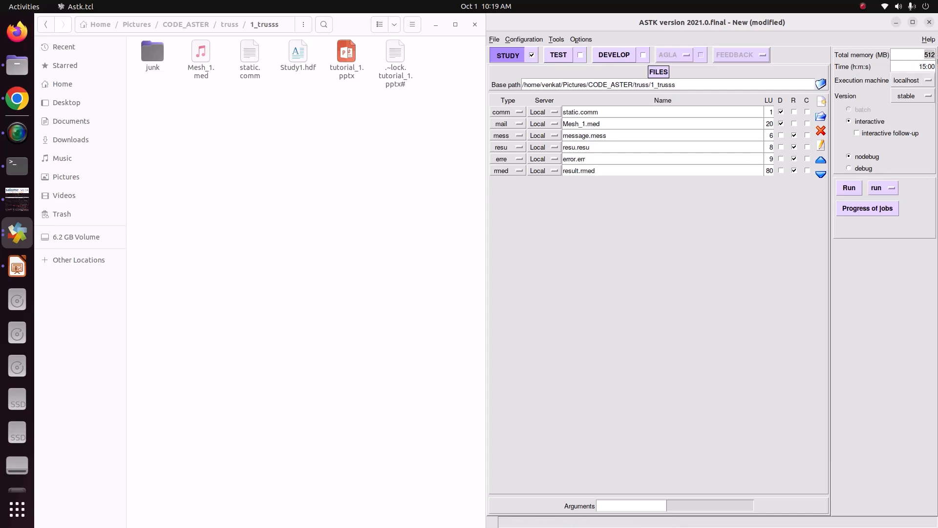
pyautogui.write('2048')
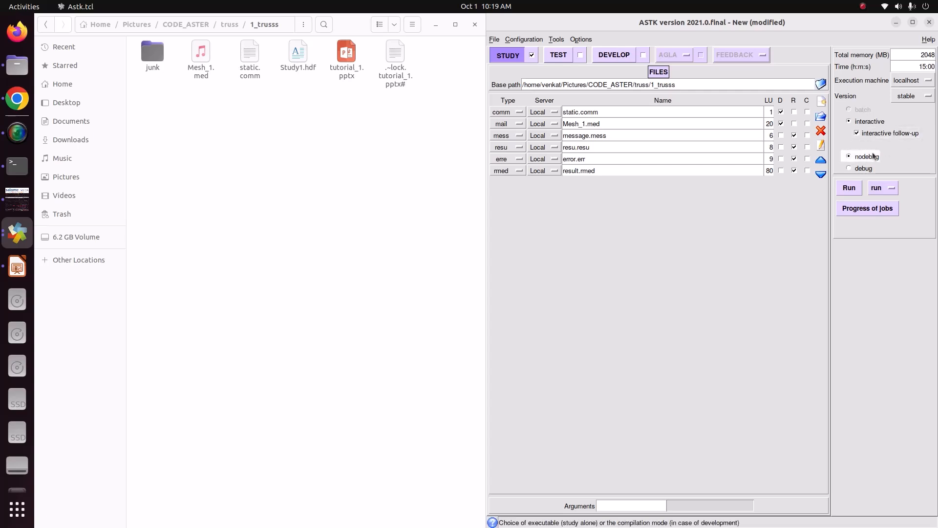
# Save the ASTK study as astk in the 1_trusss folder and run the analysis
pyautogui.click(495, 41)
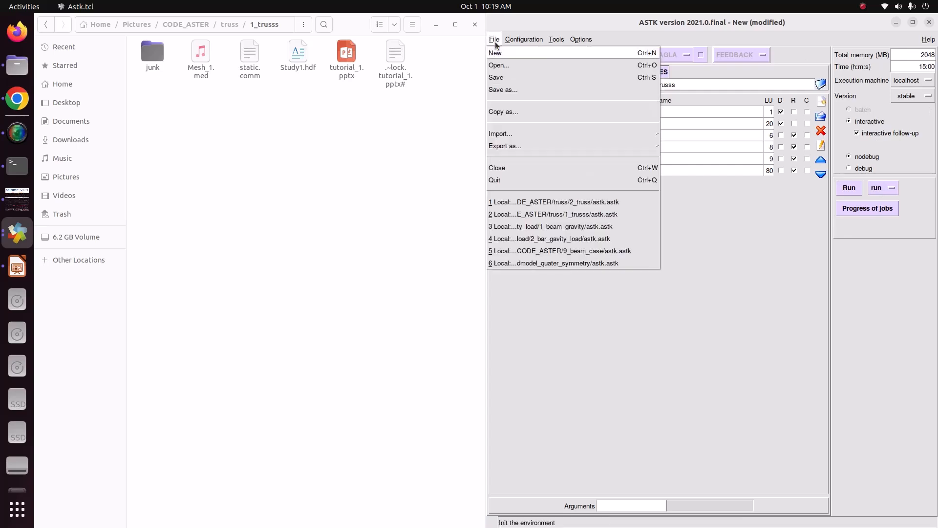
pyautogui.click(499, 79)
pyautogui.click(693, 302)
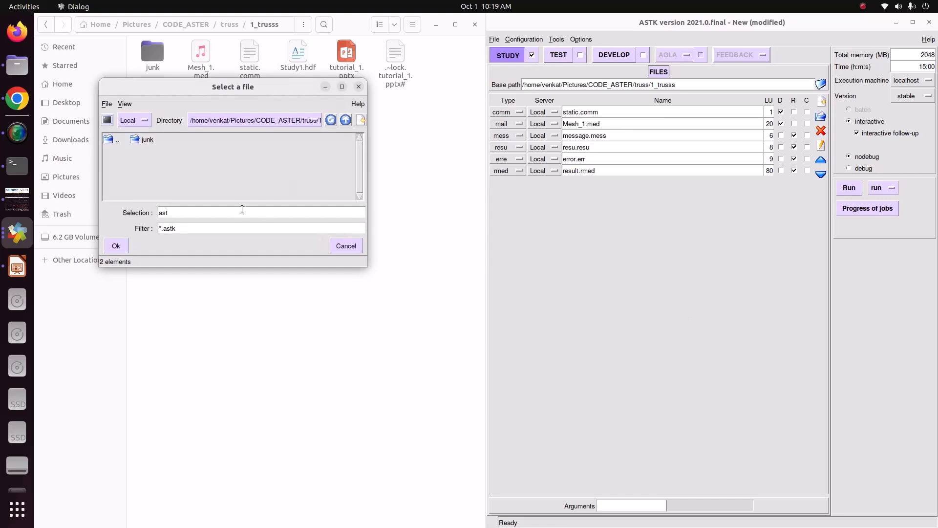
pyautogui.write('astk')
pyautogui.click(116, 245)
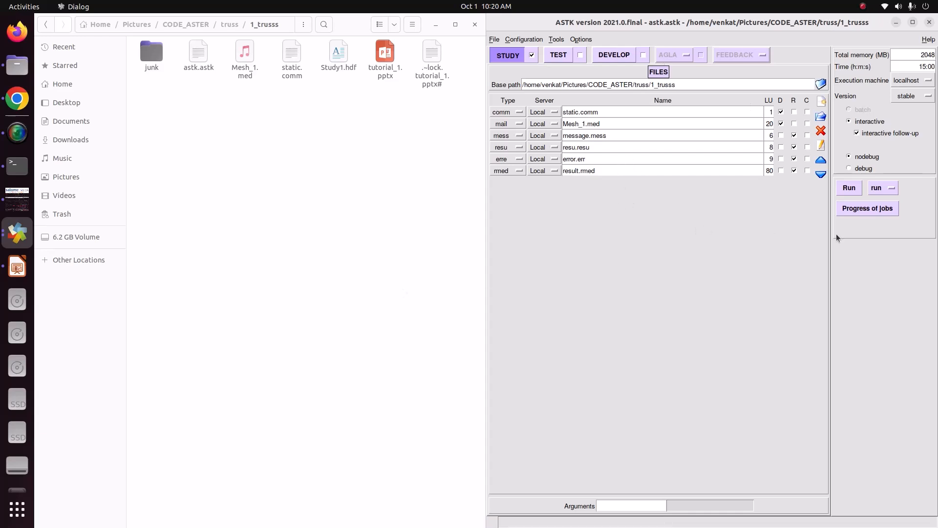
pyautogui.click(849, 191)
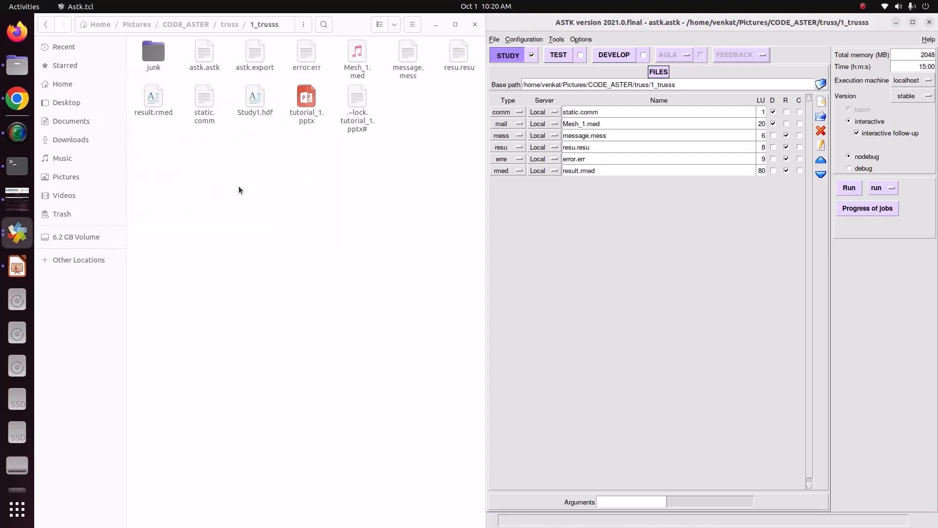
# Open error.err from the 1_trusss folder in Text Editor to check for errors, and close it
pyautogui.rightClick(306, 70)
pyautogui.click(342, 76)
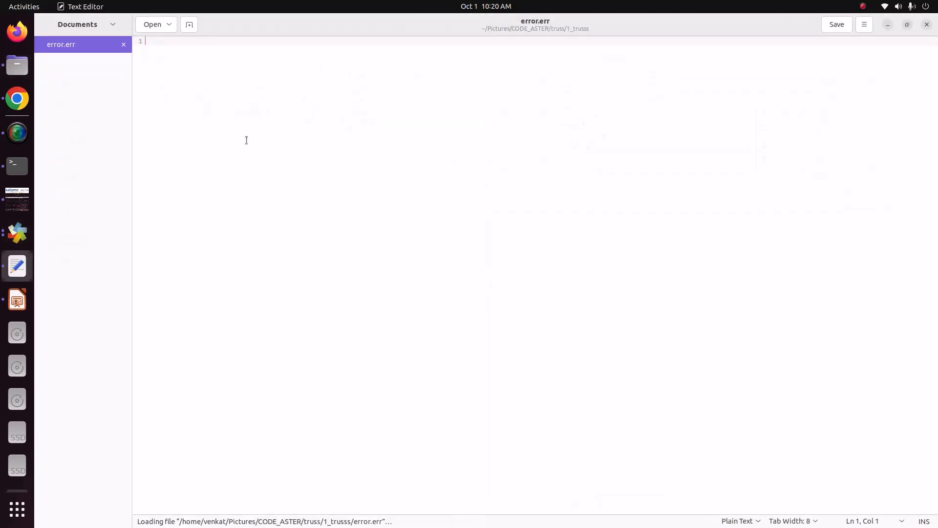
pyautogui.click(927, 24)
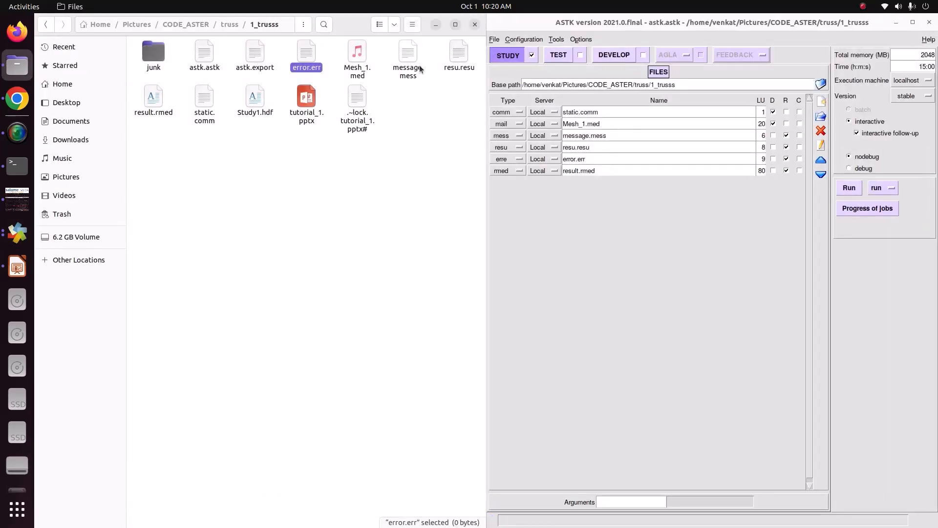
# Open message.mess in Text Editor and review its solver log, alarms and executed commands
pyautogui.rightClick(419, 69)
pyautogui.click(424, 74)
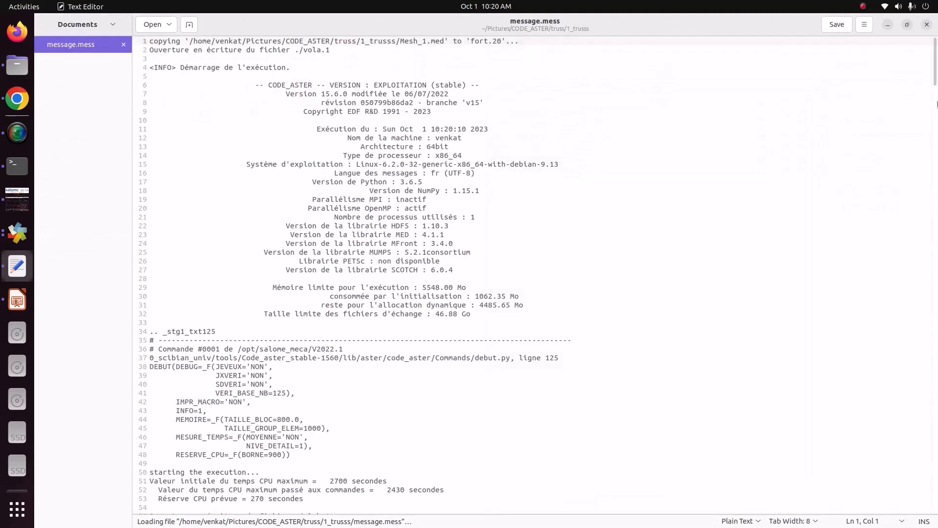
pyautogui.moveTo(935, 123); pyautogui.dragTo(926, 493)
pyautogui.scroll(20, 244, 494)
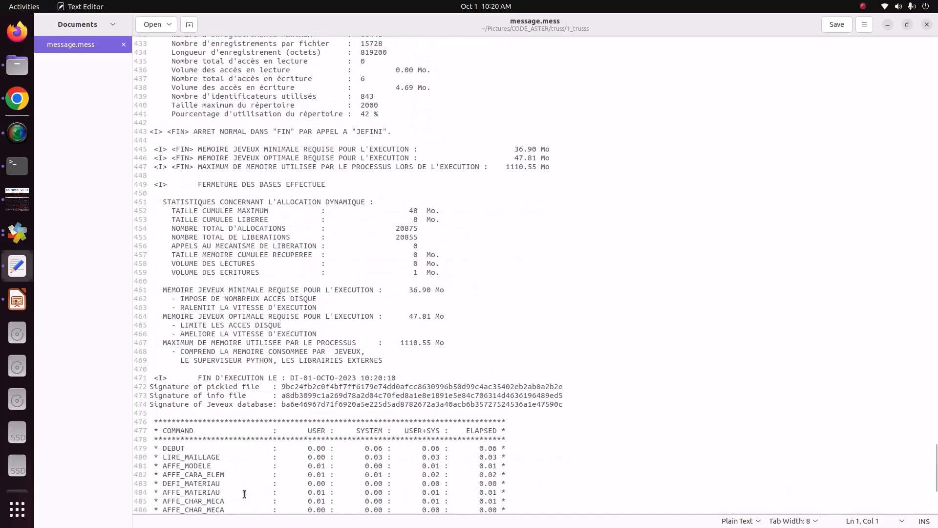
pyautogui.scroll(5, 244, 494)
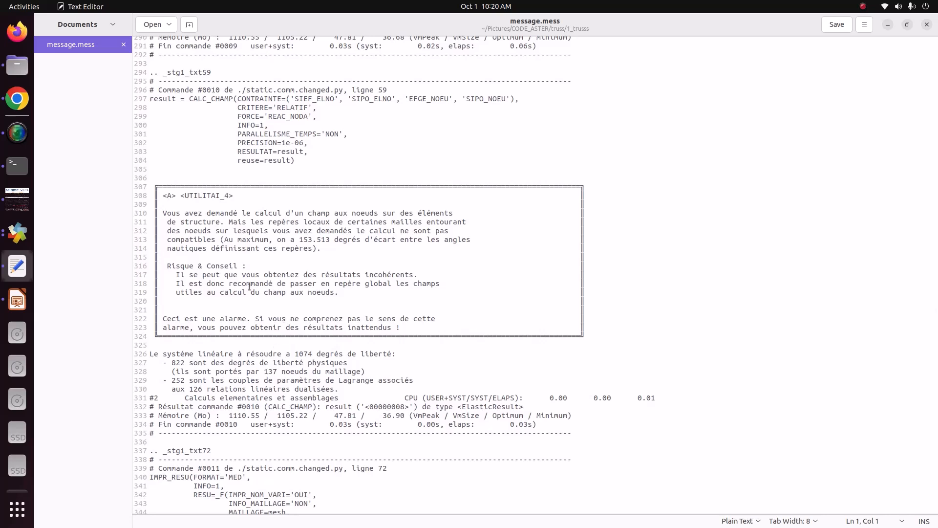
pyautogui.scroll(10, 250, 286)
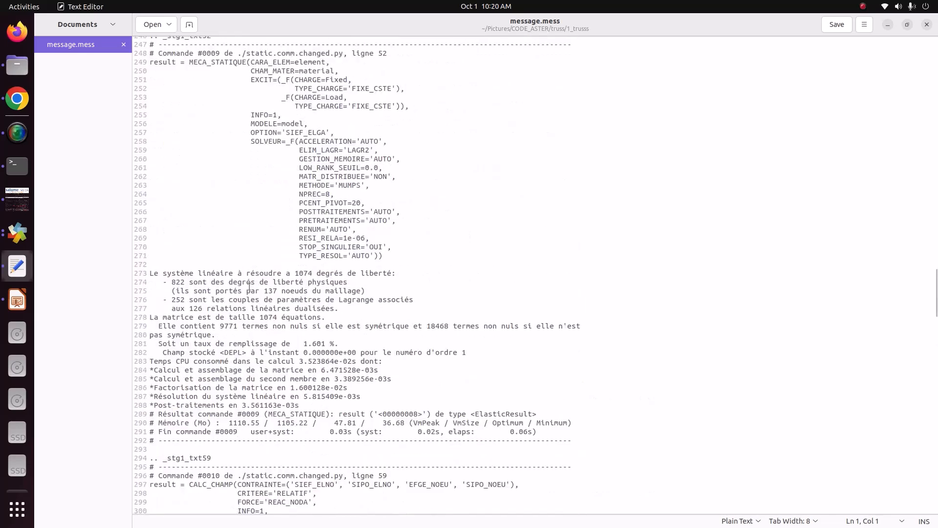
pyautogui.scroll(-20, 250, 286)
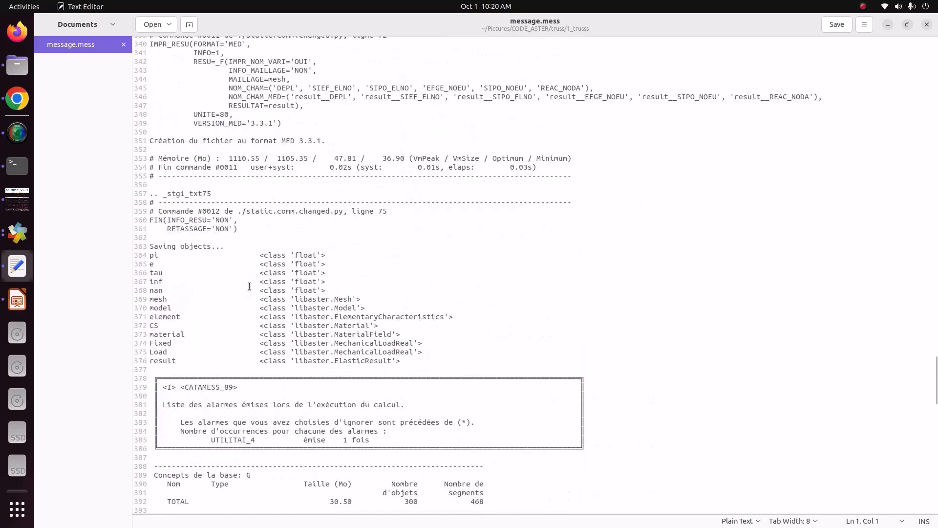
# Read the closing database summary in message.mess, close the file, and locate result.rmed in the 1_trusss folder
pyautogui.scroll(-10, 309, 325)
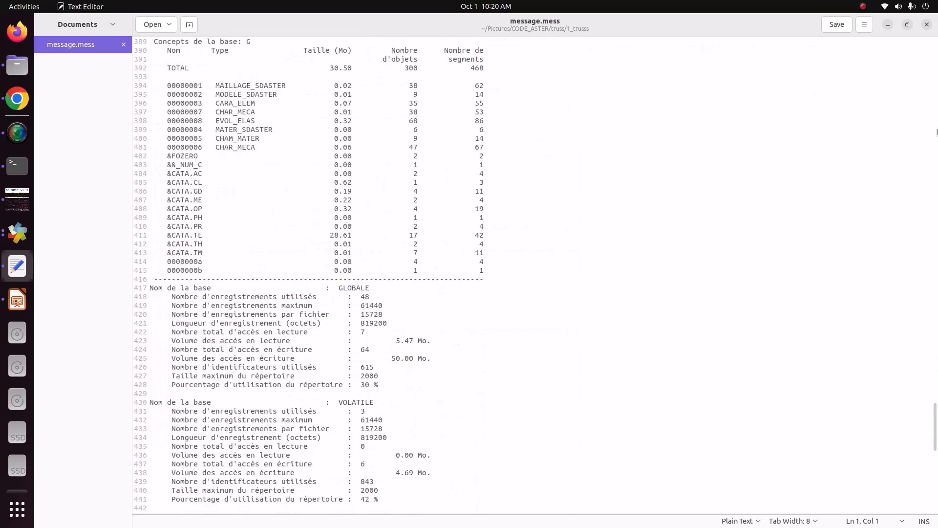
pyautogui.click(927, 24)
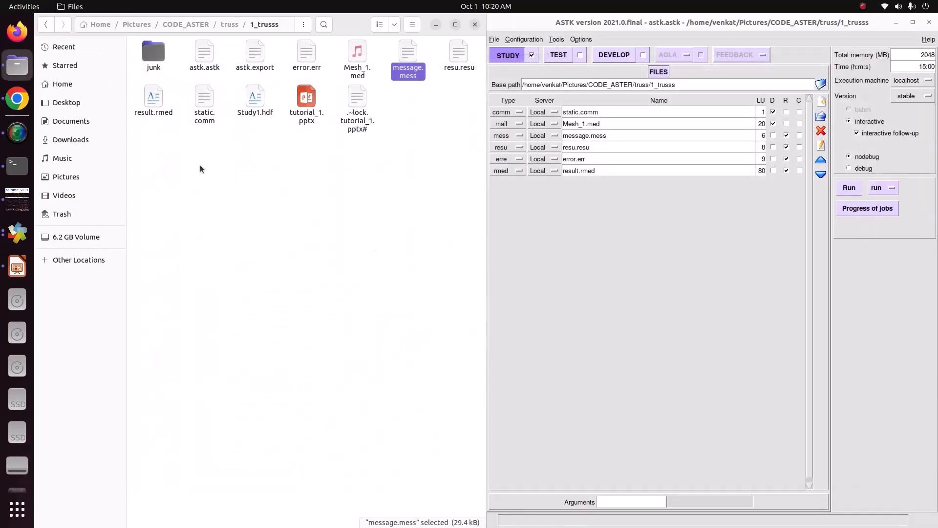
pyautogui.click(163, 113)
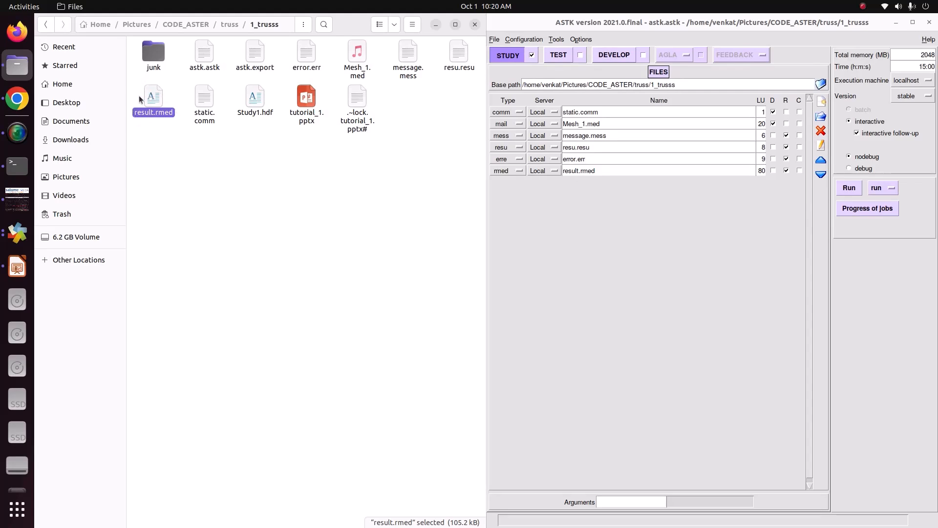
pyautogui.click(159, 159)
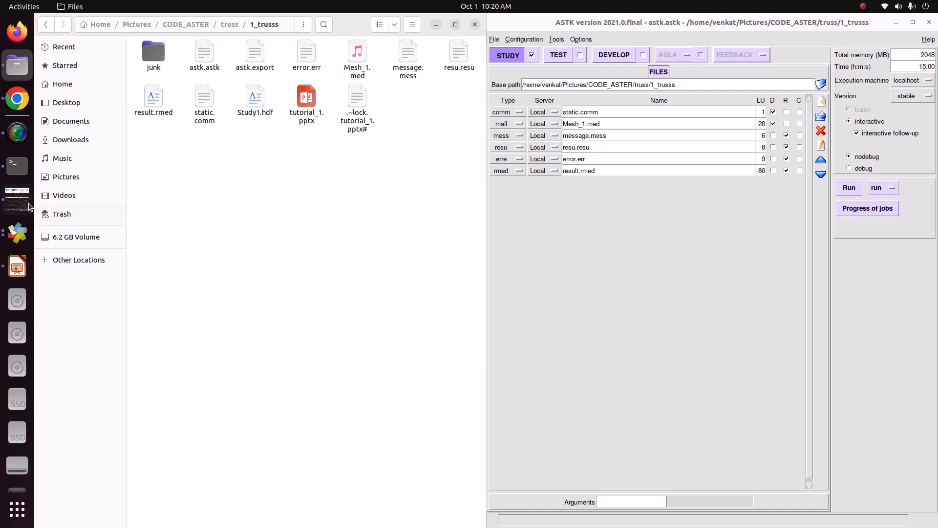
# Switch to Salome-Meca and activate the ParaVIS module for post-processing
pyautogui.click(33, 204)
pyautogui.click(81, 55)
pyautogui.click(164, 56)
pyautogui.click(164, 61)
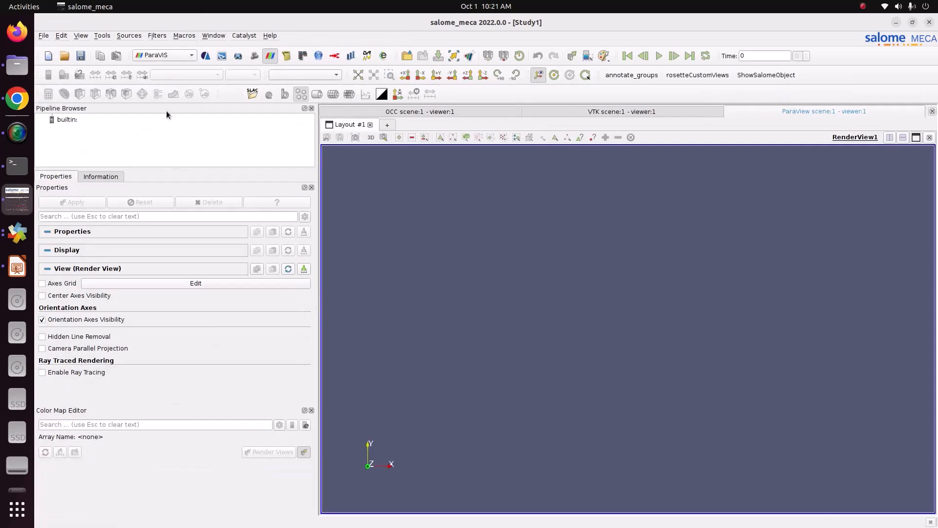
# Start opening a file on the builtin server and browse to the Pictures/CODE_ASTER/truss/1_trusss folder
pyautogui.rightClick(76, 121)
pyautogui.click(97, 125)
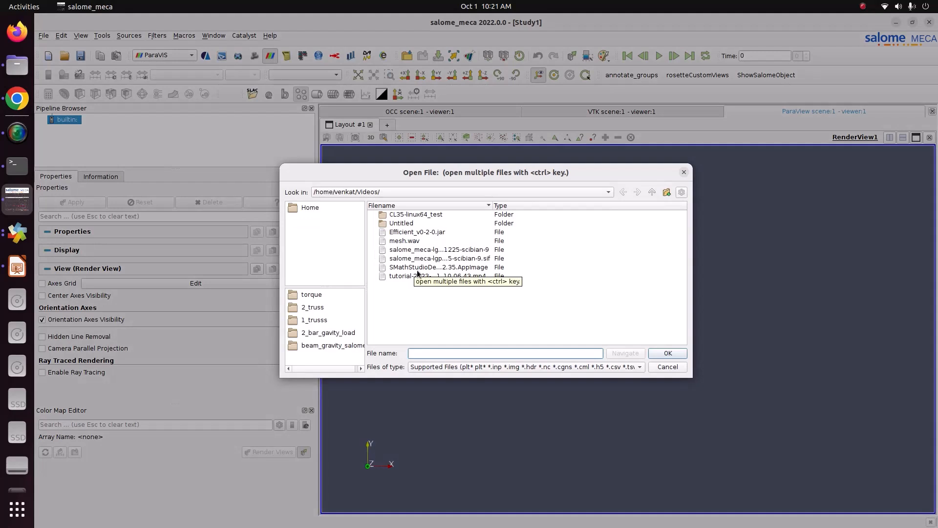
pyautogui.click(383, 191)
pyautogui.click(382, 192)
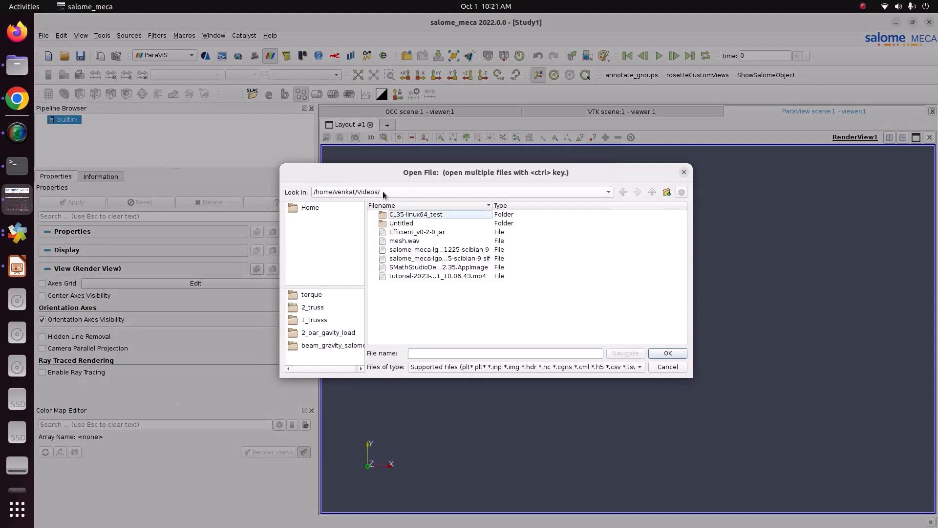
pyautogui.click(382, 191)
pyautogui.click(365, 180)
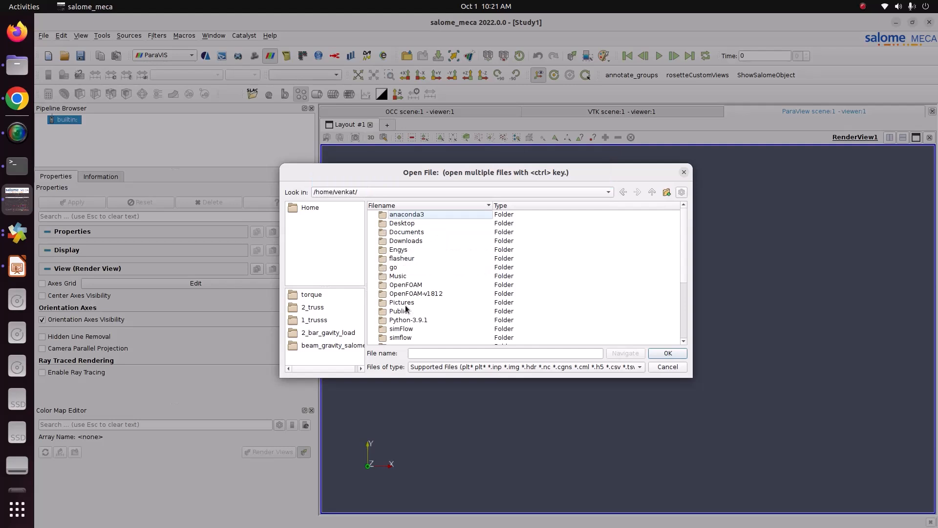
pyautogui.doubleClick(405, 303)
pyautogui.doubleClick(404, 214)
pyautogui.doubleClick(405, 239)
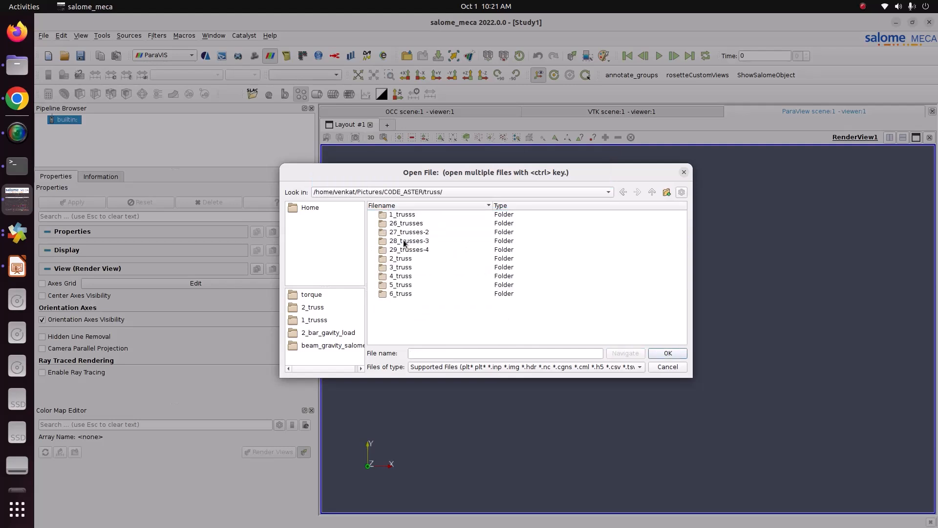
pyautogui.doubleClick(400, 215)
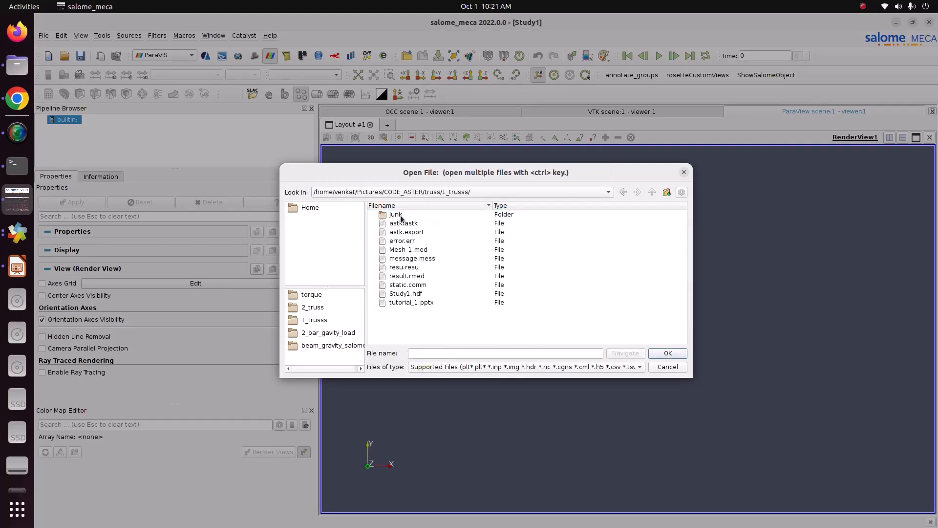
# Load result.rmed into the pipeline with its default fields and display the truss
pyautogui.click(416, 276)
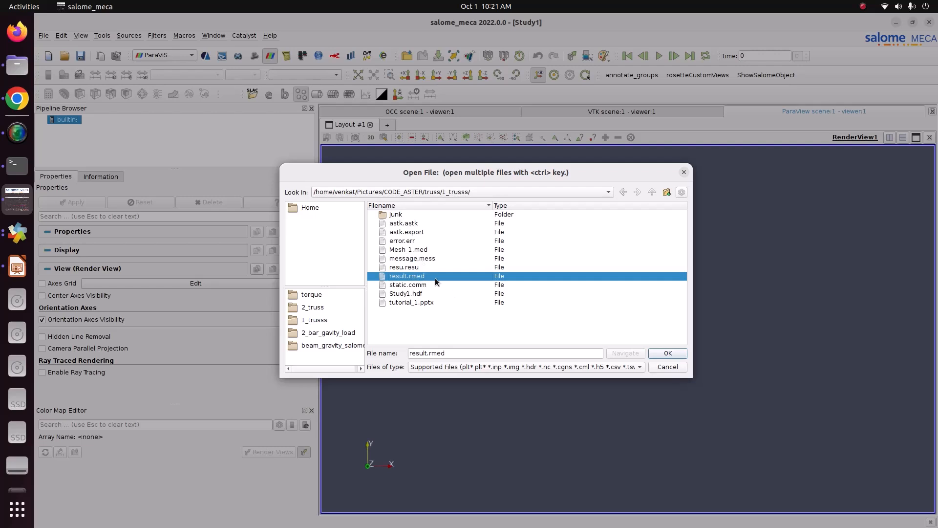
pyautogui.click(666, 353)
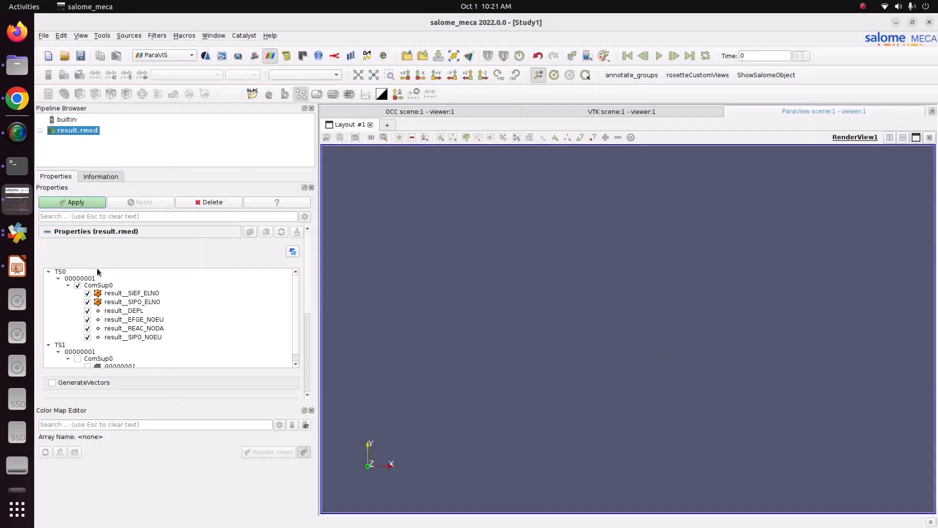
pyautogui.click(97, 202)
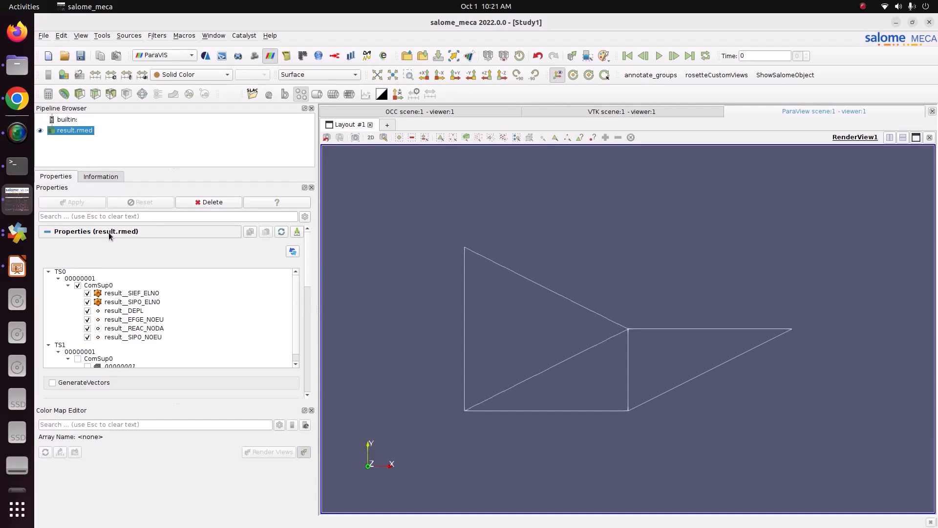
# Colour the truss by the result__DEPL magnitude and move the colour legend above the truss's free end
pyautogui.scroll(3, 551, 351)
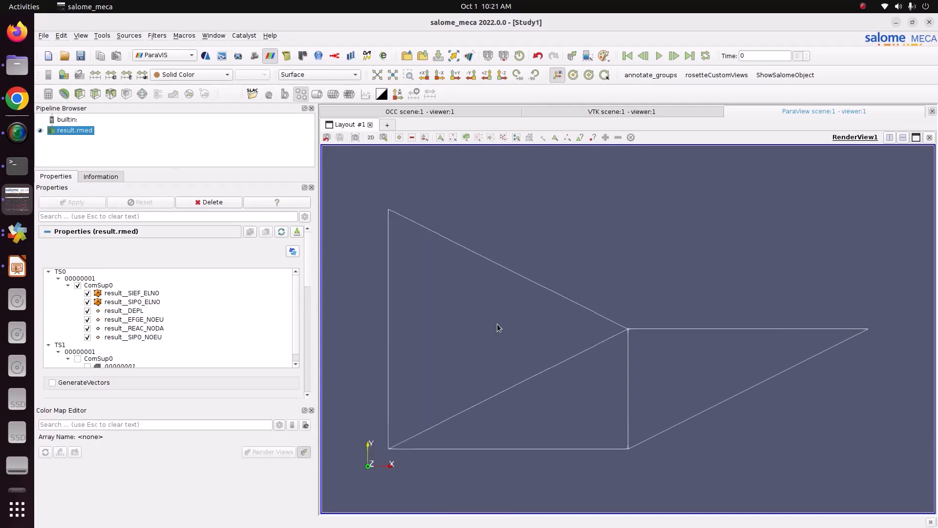
pyautogui.click(215, 77)
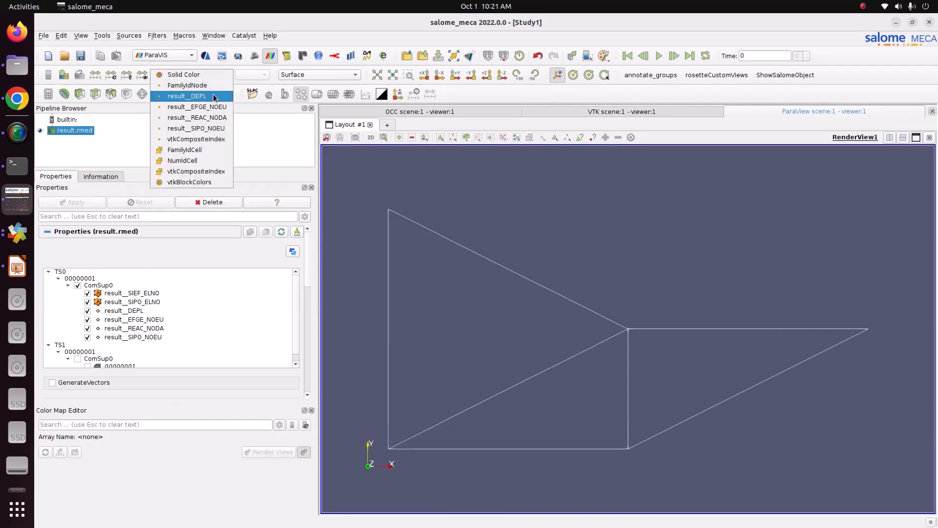
pyautogui.click(214, 96)
pyautogui.moveTo(898, 413); pyautogui.dragTo(812, 190)
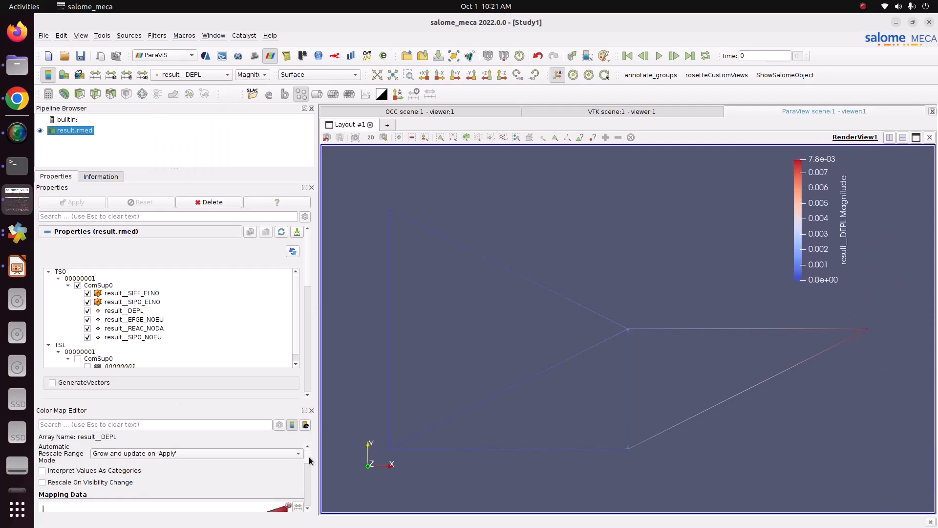
# Apply the Blue to Red Rainbow preset from the Rainbow group to the result__DEPL colour map
pyautogui.scroll(-2, 306, 459)
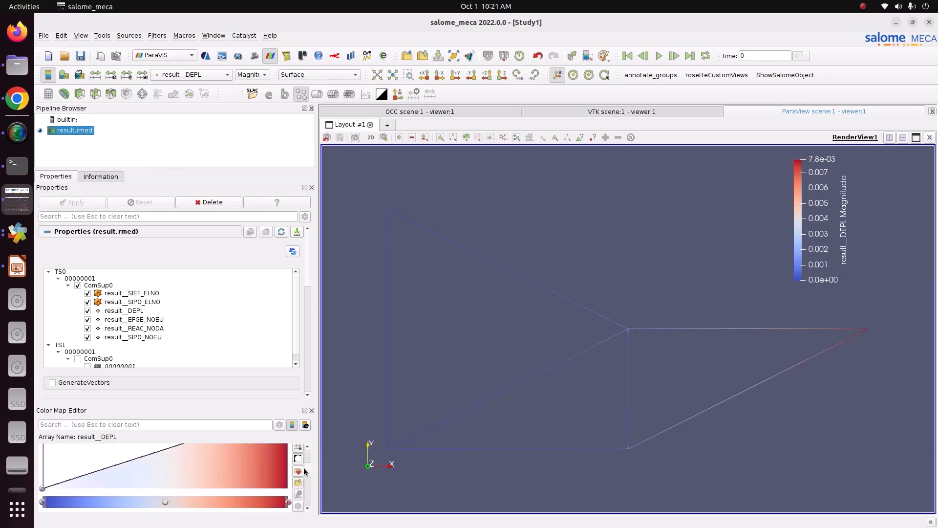
pyautogui.click(298, 471)
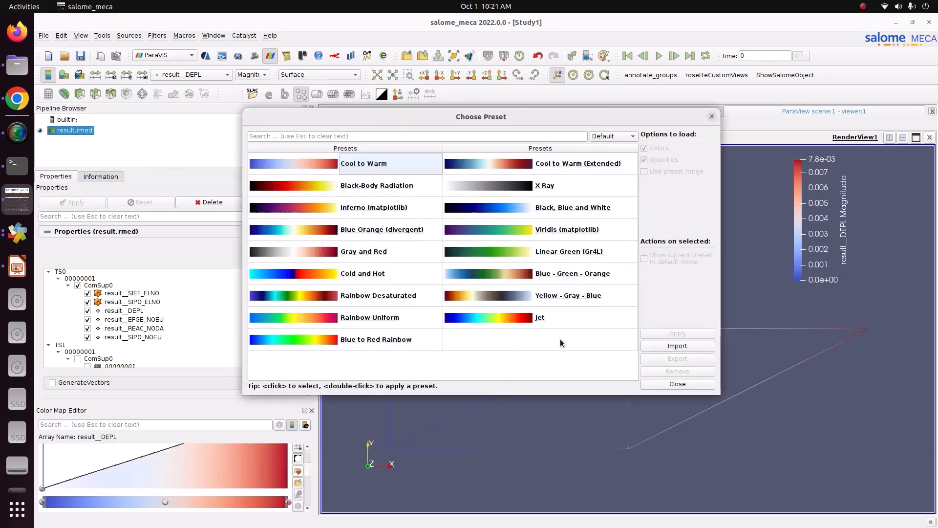
pyautogui.click(622, 135)
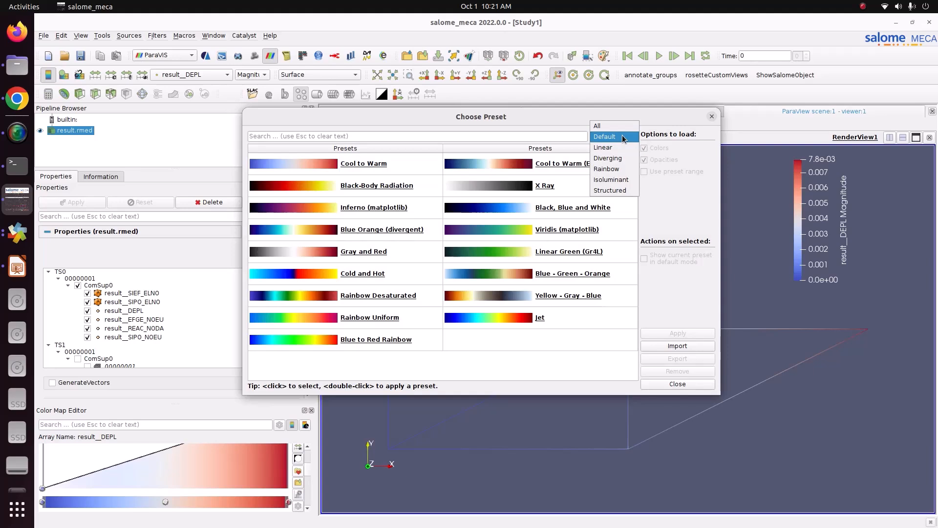
pyautogui.click(622, 171)
pyautogui.click(619, 189)
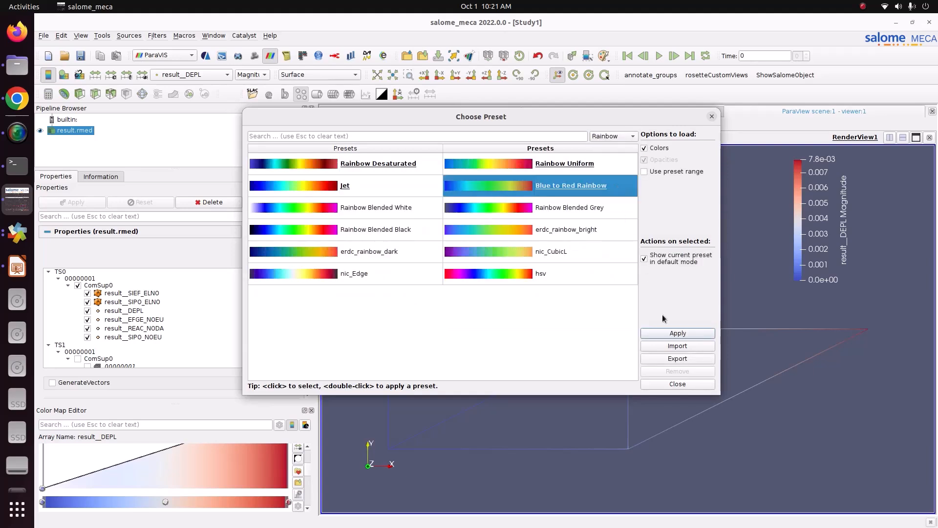
pyautogui.click(671, 335)
pyautogui.click(677, 385)
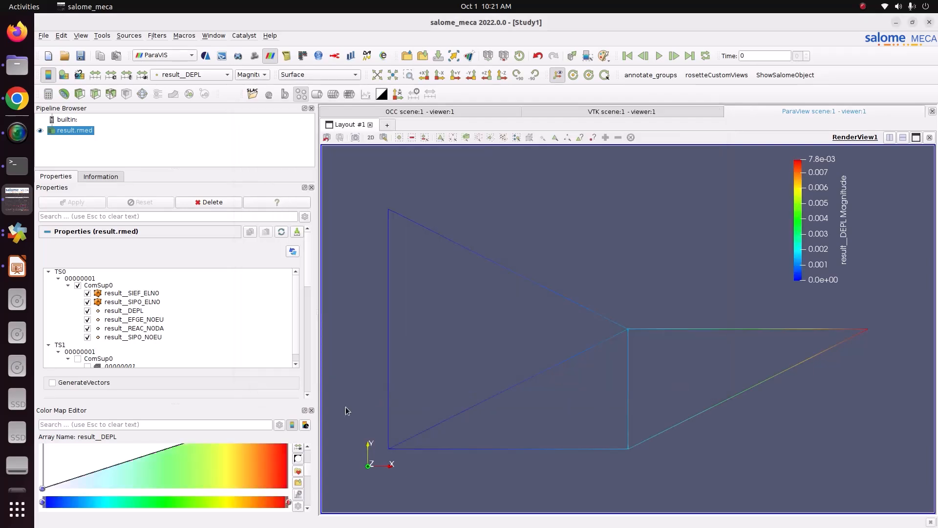
# Set the colour map's number of table values to 12
pyautogui.scroll(-5, 209, 489)
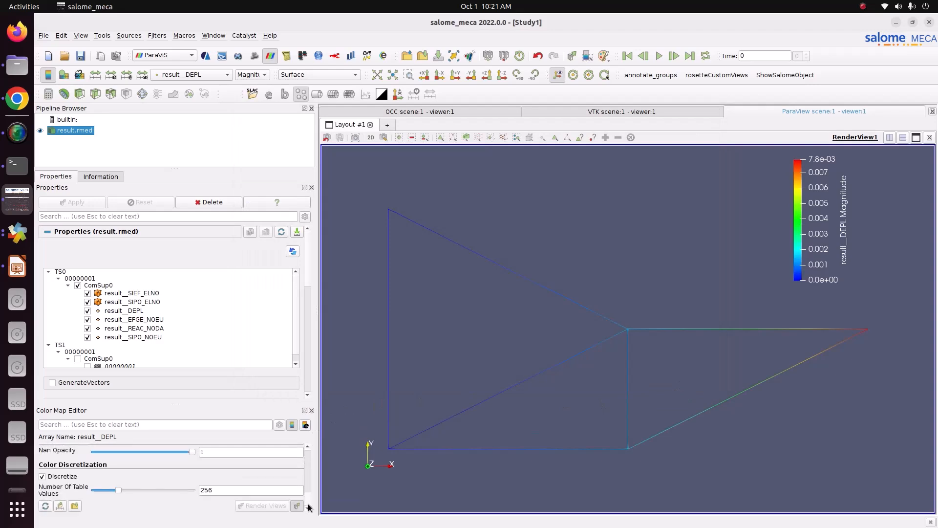
pyautogui.doubleClick(222, 489)
pyautogui.write('12')
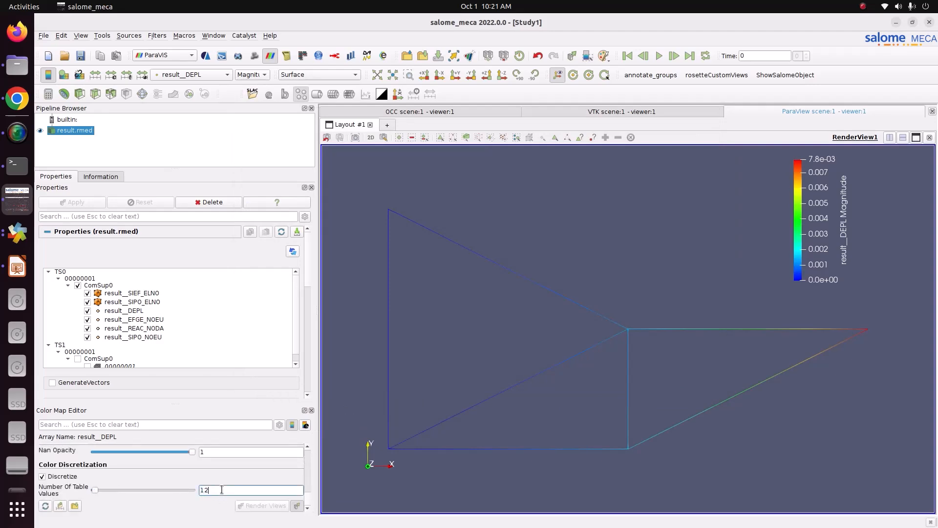
pyautogui.press('Return')
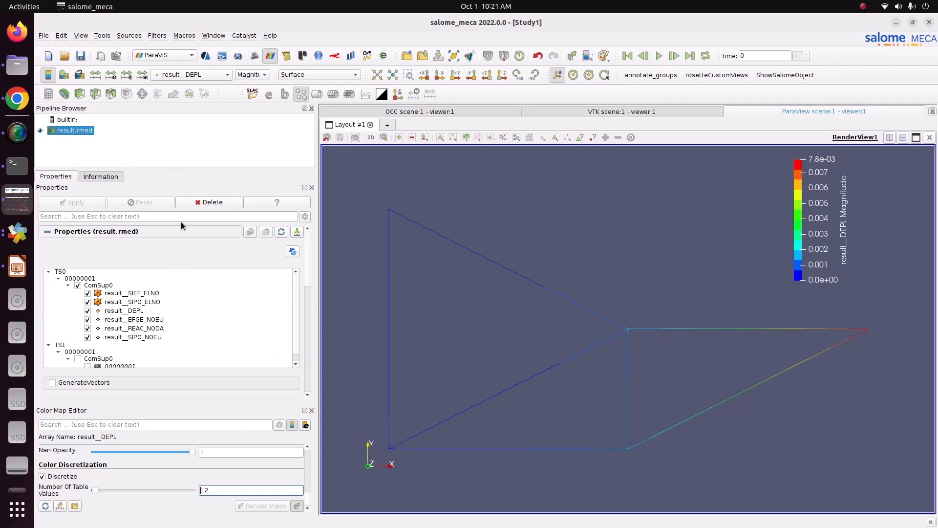
# Enable GenerateVectors for result.rmed and apply the change
pyautogui.moveTo(306, 280); pyautogui.dragTo(307, 261)
pyautogui.click(51, 383)
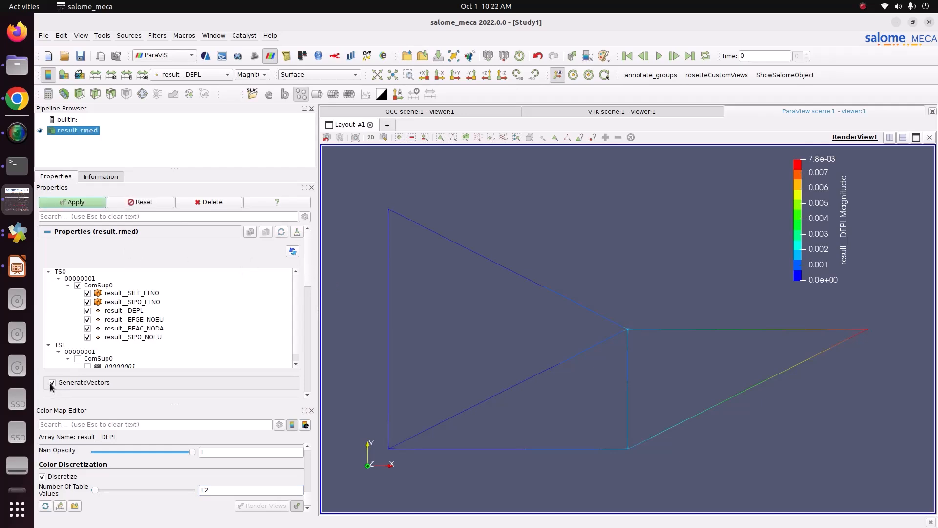
pyautogui.click(78, 204)
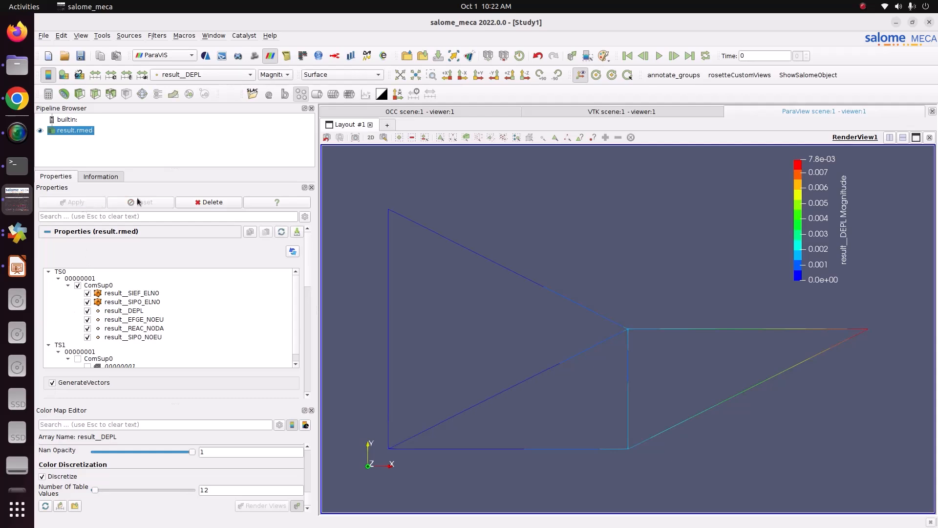
# Add a Warp By Vector filter to result.rmed using result__DEPL_Vector with a scale factor of about 157
pyautogui.click(171, 96)
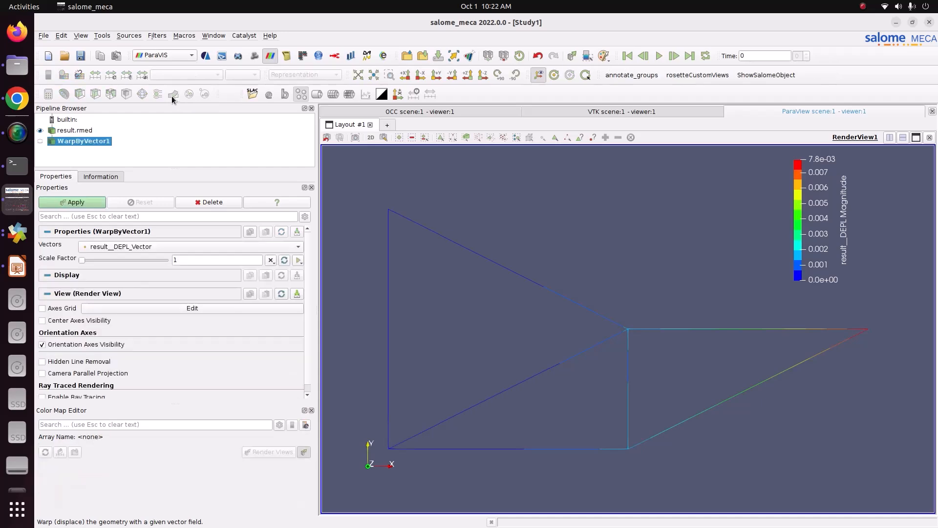
pyautogui.moveTo(81, 260); pyautogui.dragTo(117, 263)
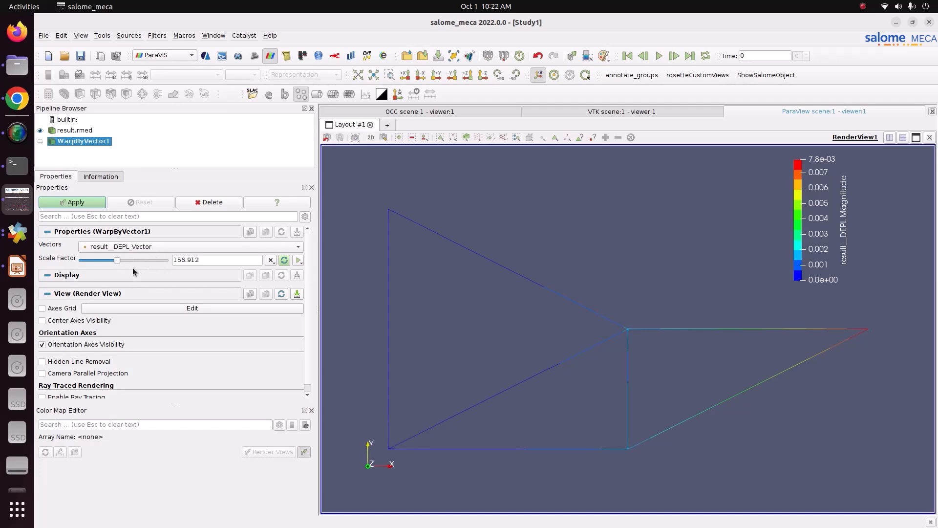
pyautogui.click(89, 204)
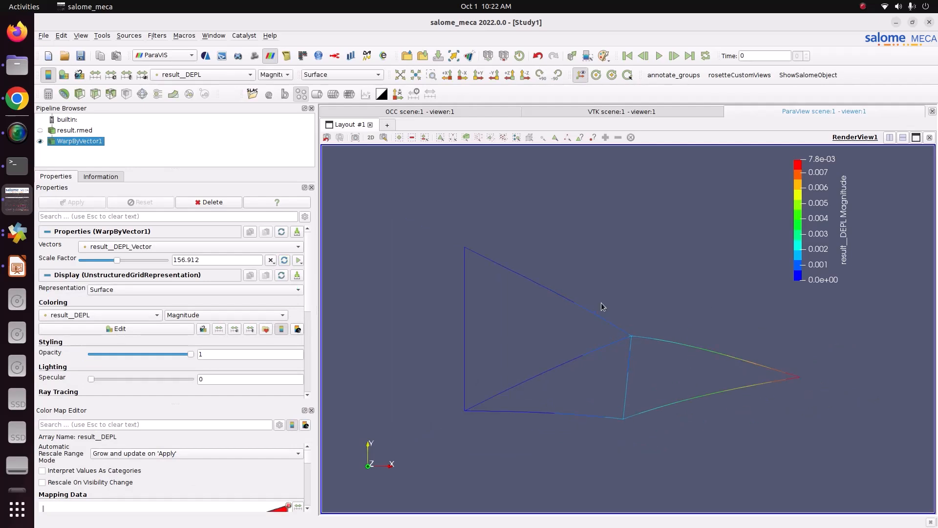
# Create an animation track for the warp's scale factor with 20 frames, keeping the default keyframes
pyautogui.click(299, 261)
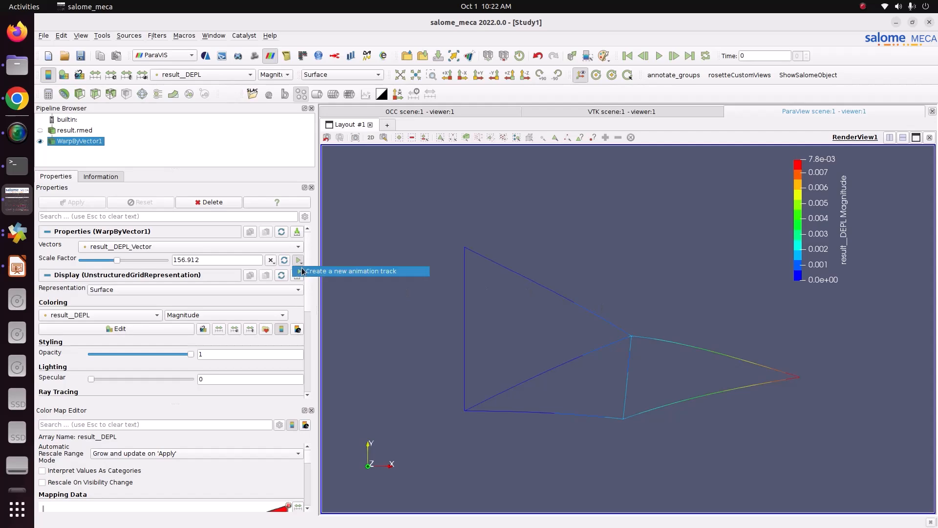
pyautogui.click(303, 272)
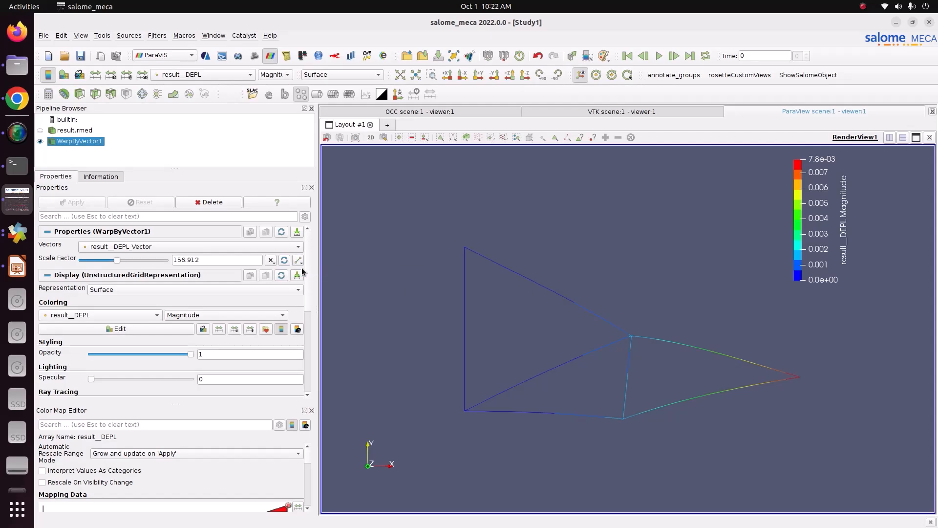
pyautogui.moveTo(413, 355); pyautogui.dragTo(362, 351)
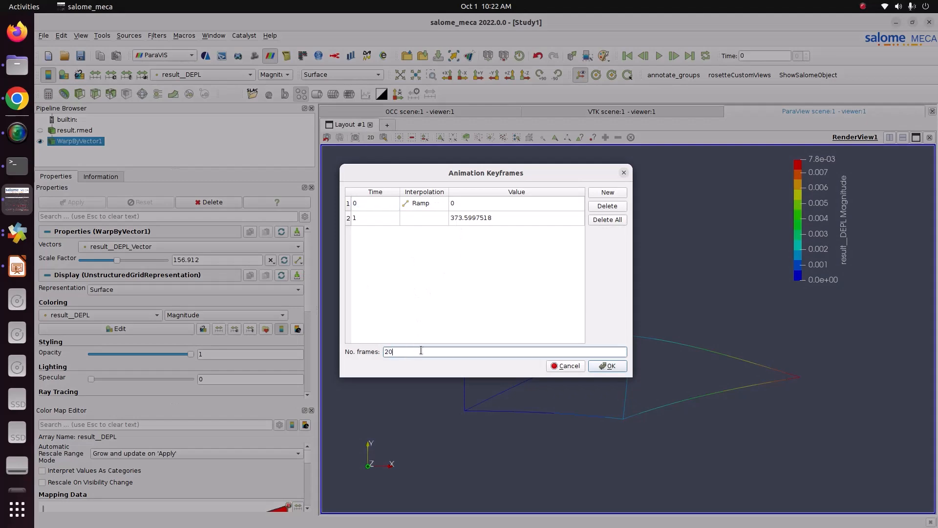
pyautogui.click(608, 366)
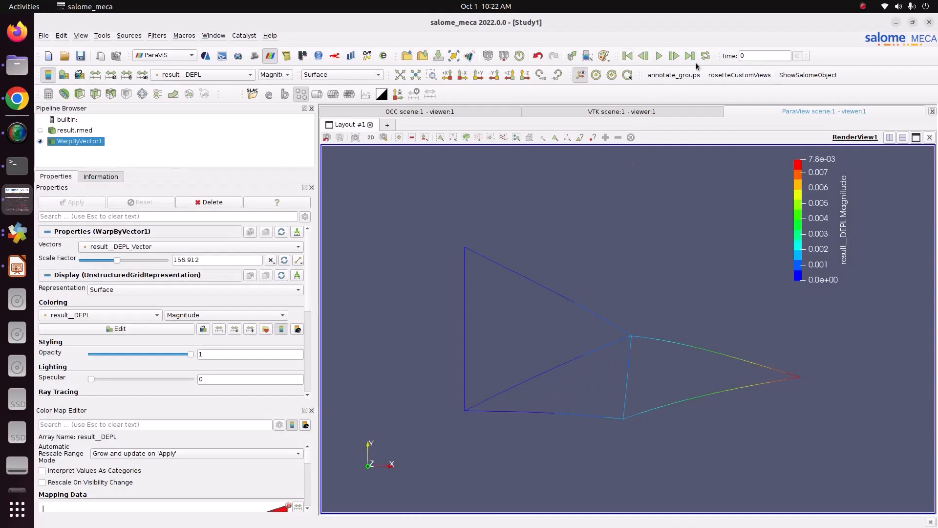
# Play the truss deformation animation in a loop from the first frame, and return it to the start
pyautogui.click(631, 57)
pyautogui.click(706, 55)
pyautogui.click(660, 56)
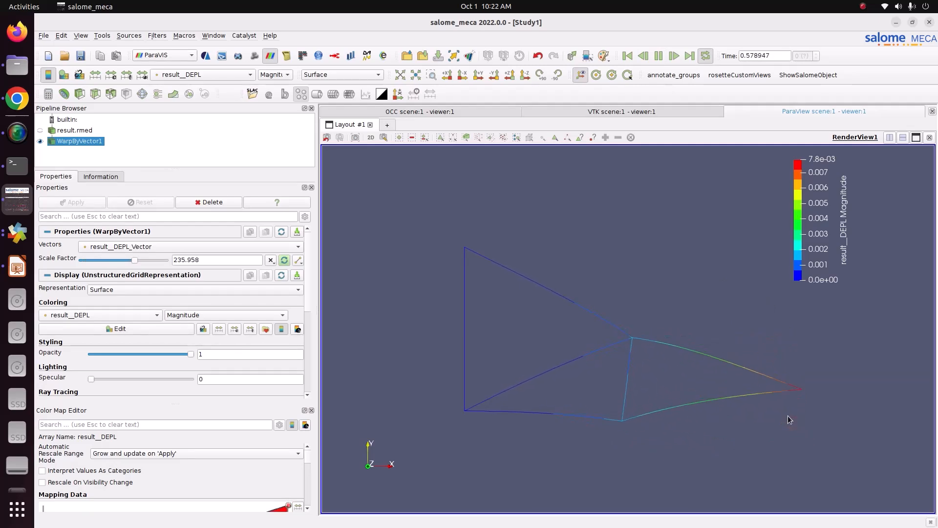
pyautogui.click(628, 56)
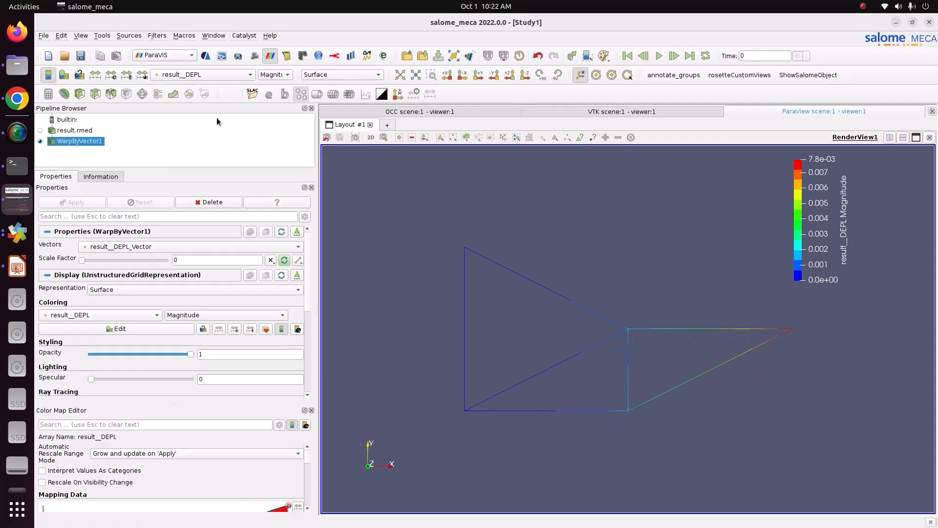
# Colour the warped truss by result__REAC_NODA and move its colour legend to the upper area of the render view
pyautogui.click(217, 75)
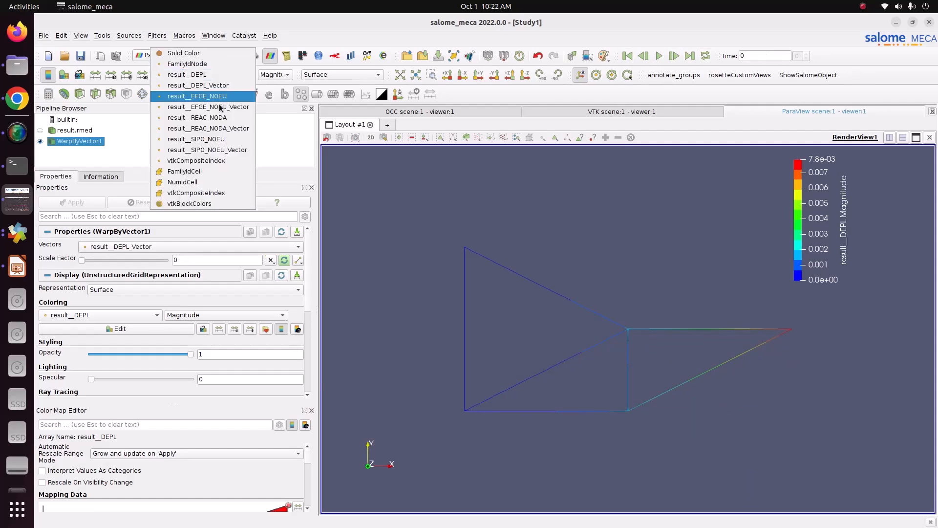
pyautogui.click(193, 121)
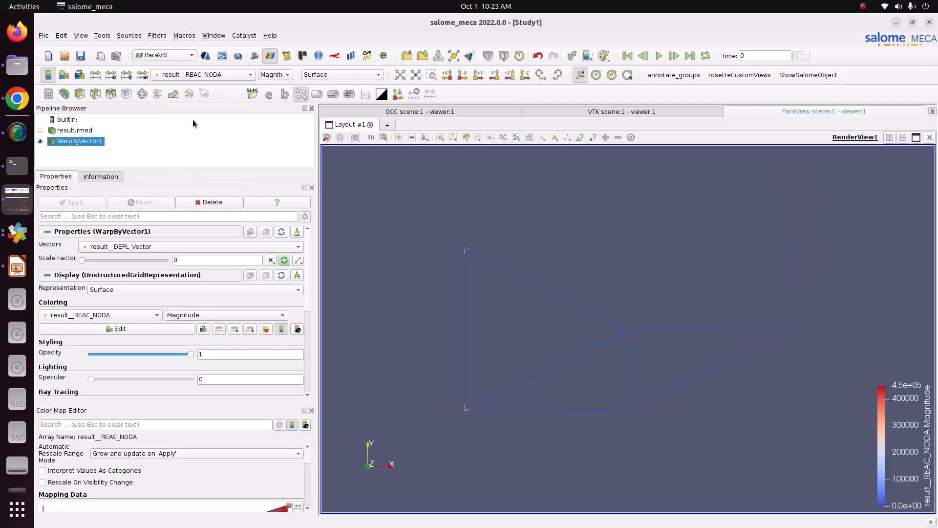
pyautogui.moveTo(881, 440); pyautogui.dragTo(851, 236)
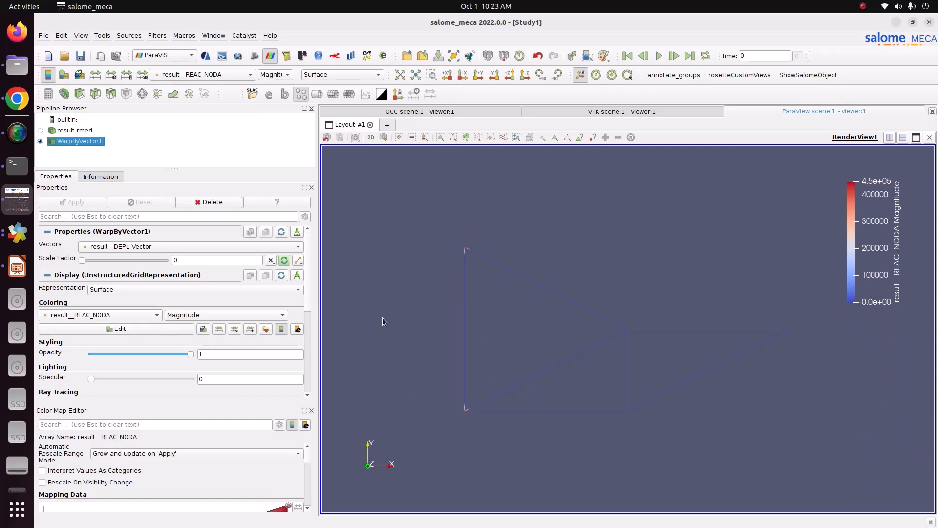
# Colour the warped truss by result__REAC_NODA_Vector and move its colour legend beside the truss's upper right side
pyautogui.click(277, 77)
pyautogui.click(276, 74)
pyautogui.click(244, 75)
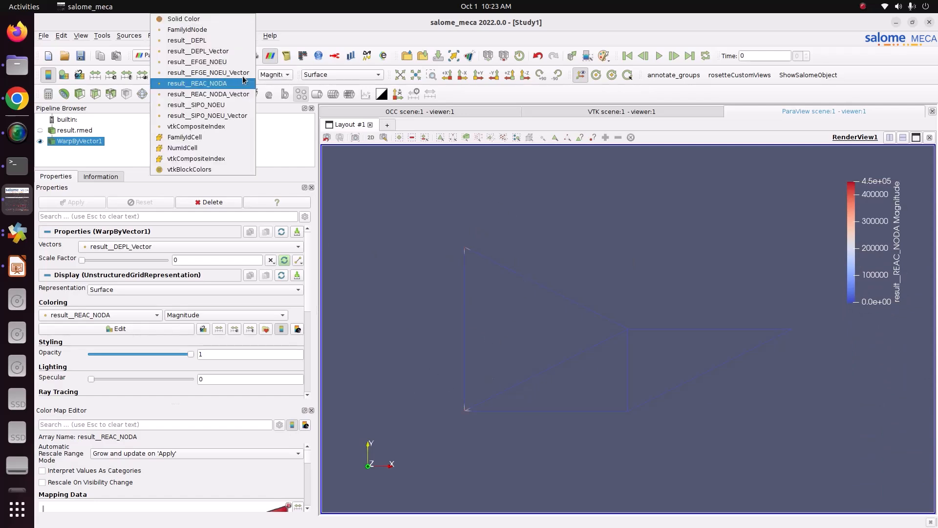
pyautogui.click(240, 96)
pyautogui.moveTo(899, 427); pyautogui.dragTo(847, 219)
# Show the DX component of result__REAC_NODA_Vector on the truss
pyautogui.click(275, 74)
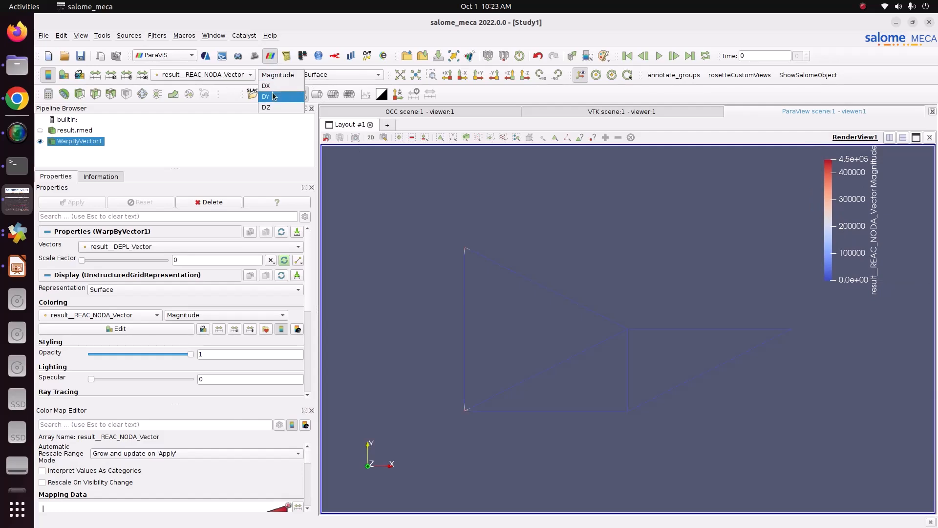
pyautogui.press('Escape')
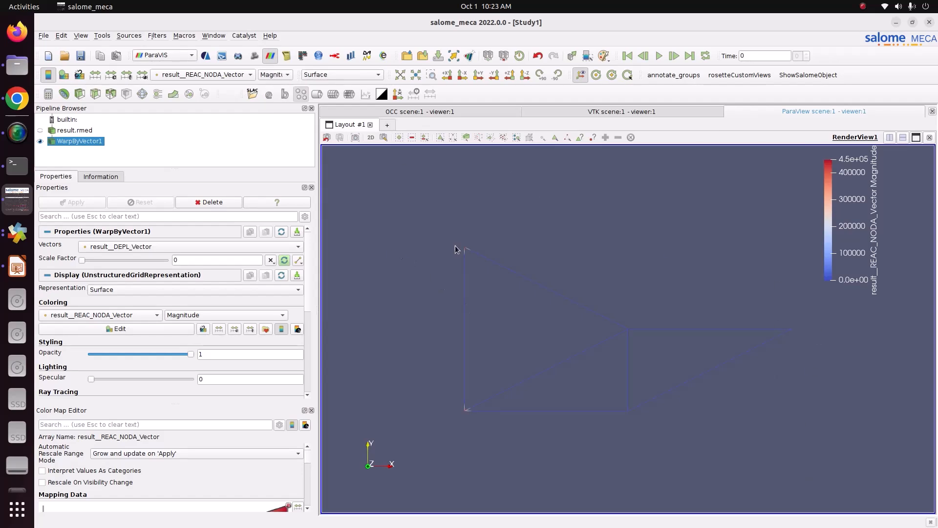
pyautogui.click(275, 75)
pyautogui.click(275, 83)
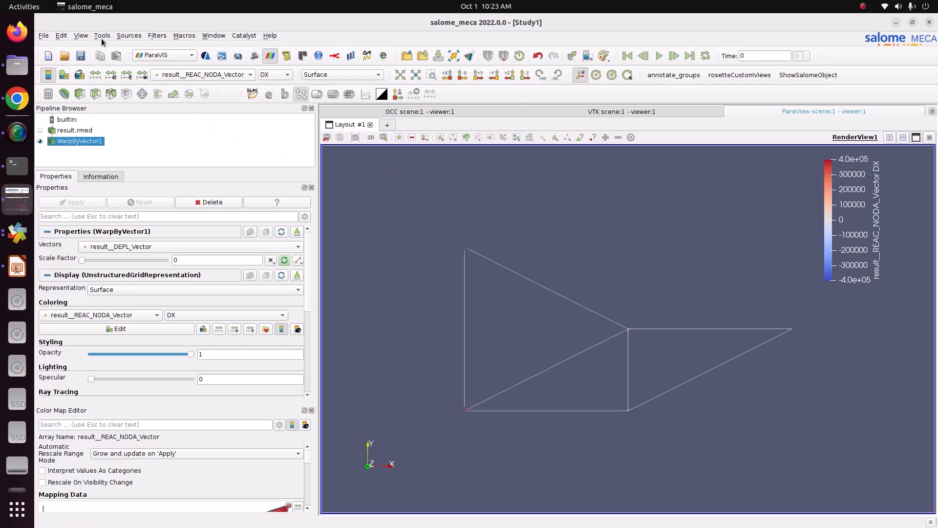
# Show the Selection Display Inspector
pyautogui.click(82, 37)
pyautogui.moveTo(87, 45)
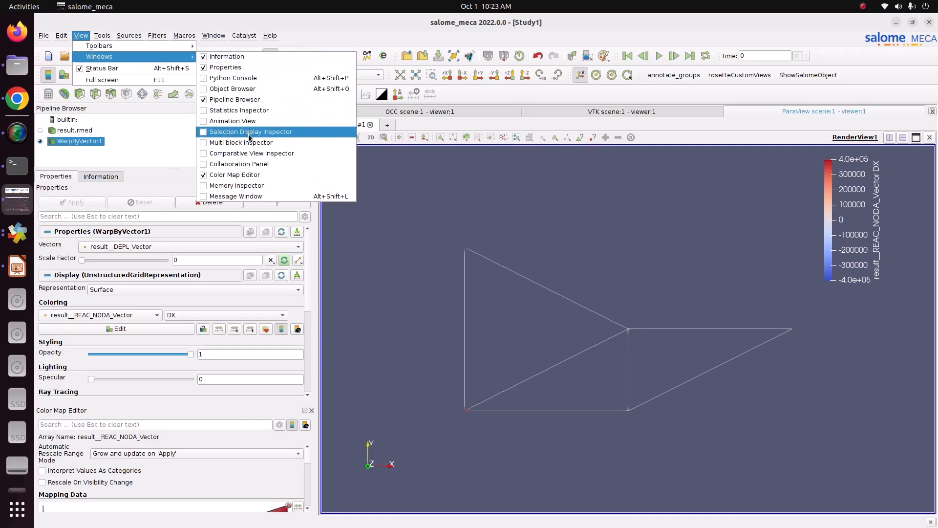
pyautogui.click(211, 132)
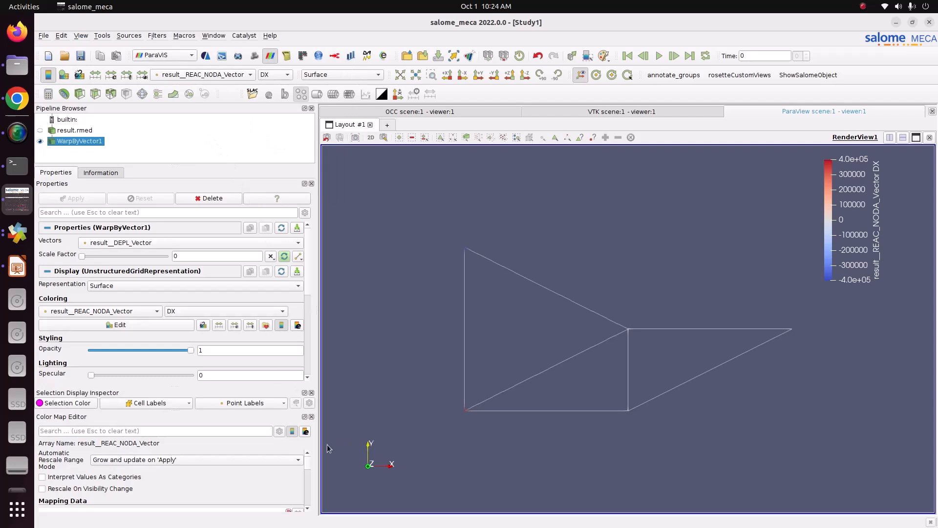
pyautogui.moveTo(309, 462); pyautogui.dragTo(314, 509)
pyautogui.moveTo(308, 272)
pyautogui.mouseDown()
pyautogui.moveTo(303, 367)
pyautogui.moveTo(309, 272)
pyautogui.mouseUp()
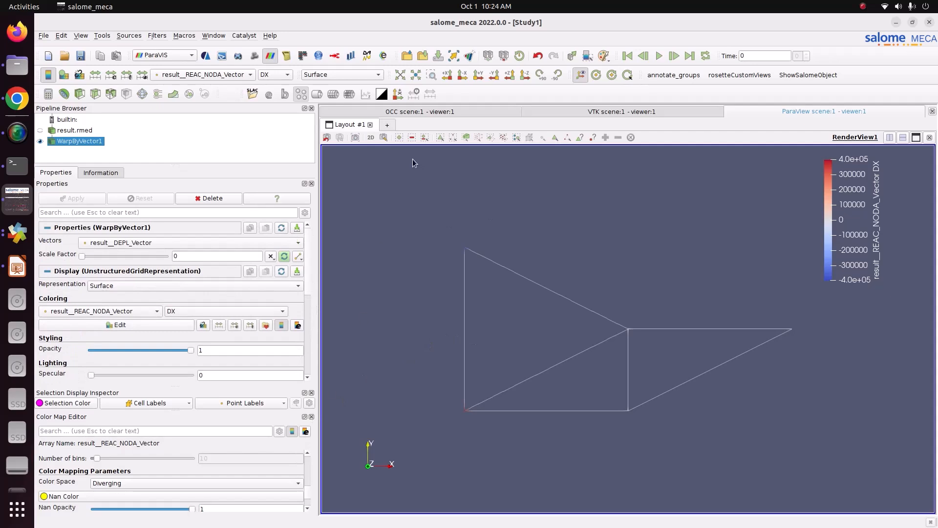
# Select the mesh points around the truss's upper left support node and show all blocks
pyautogui.click(477, 138)
pyautogui.moveTo(456, 238); pyautogui.dragTo(474, 254)
pyautogui.rightClick(529, 197)
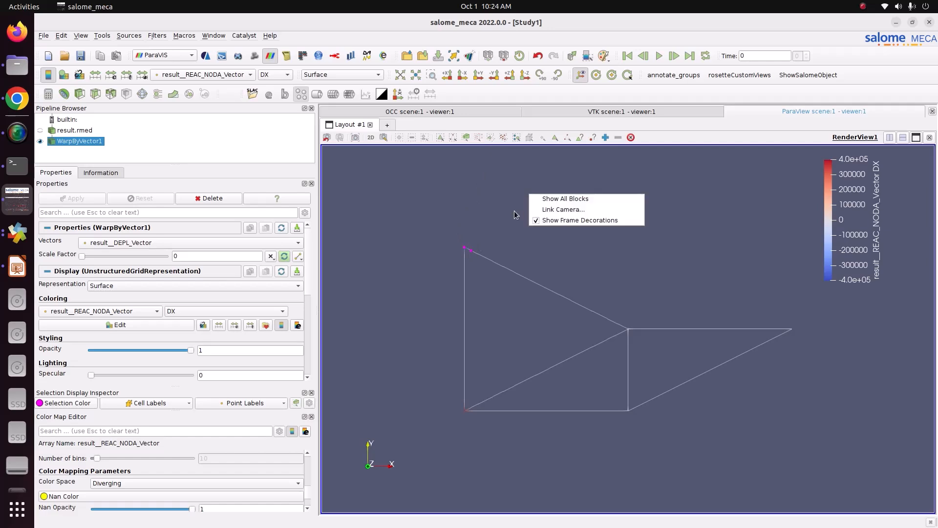
pyautogui.click(548, 199)
pyautogui.moveTo(459, 271); pyautogui.dragTo(473, 222, button='right')
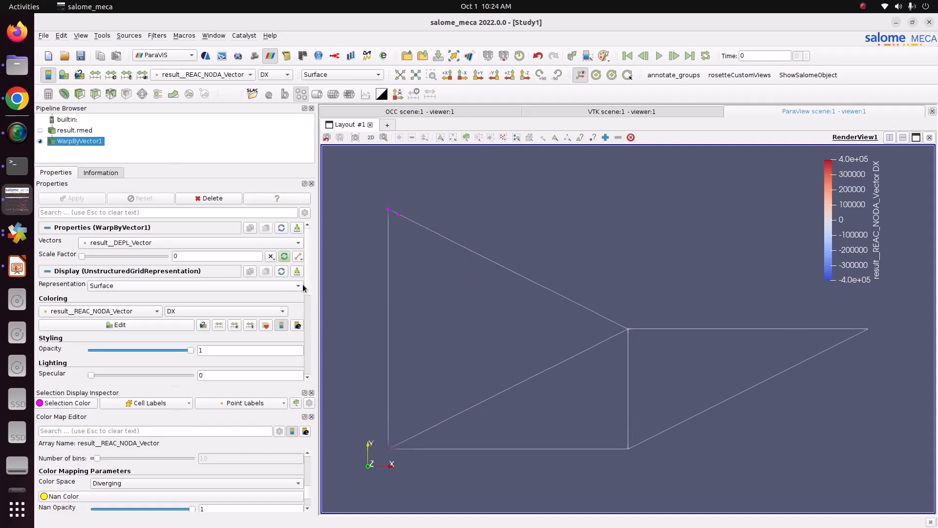
# Label the selected points with their result__REAC_NODA_Vector values
pyautogui.moveTo(306, 289); pyautogui.dragTo(314, 394)
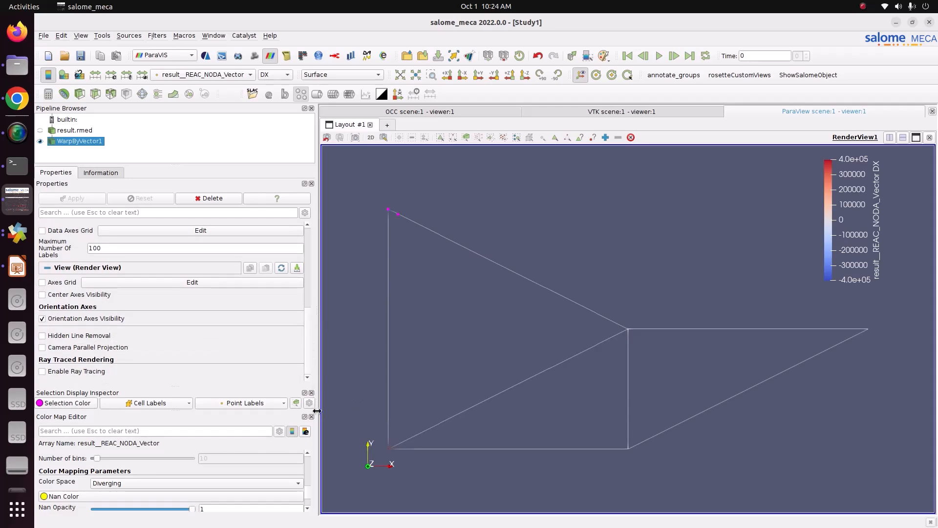
pyautogui.click(236, 403)
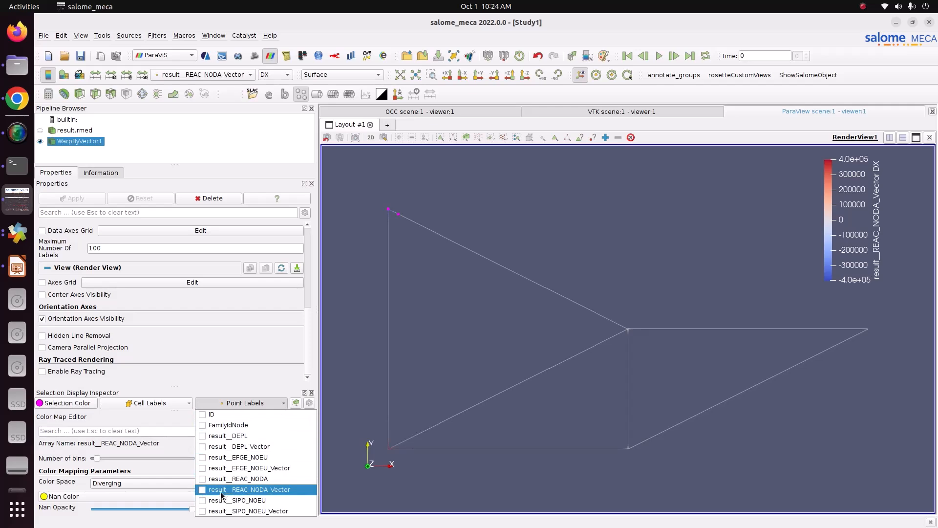
pyautogui.click(202, 491)
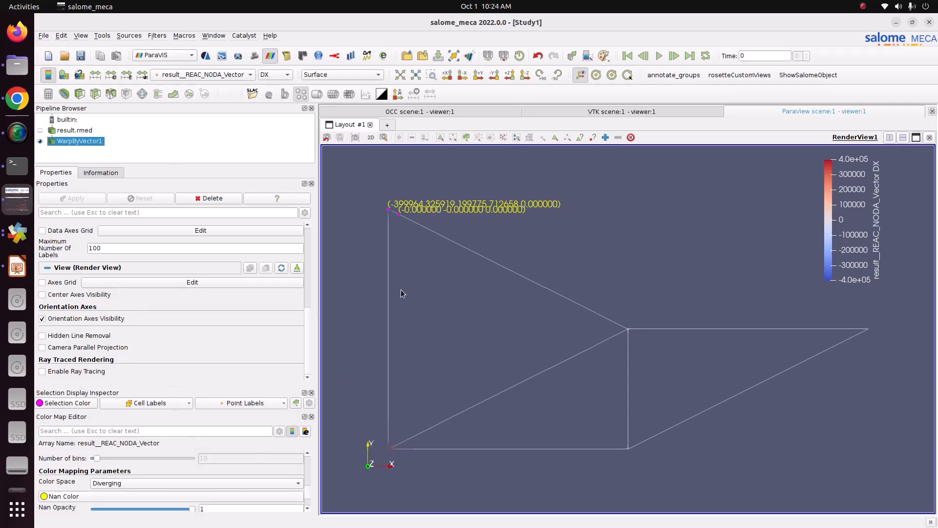
# Examine the reaction labels of the selected points at the truss's upper left support up close
pyautogui.scroll(3, 426, 282)
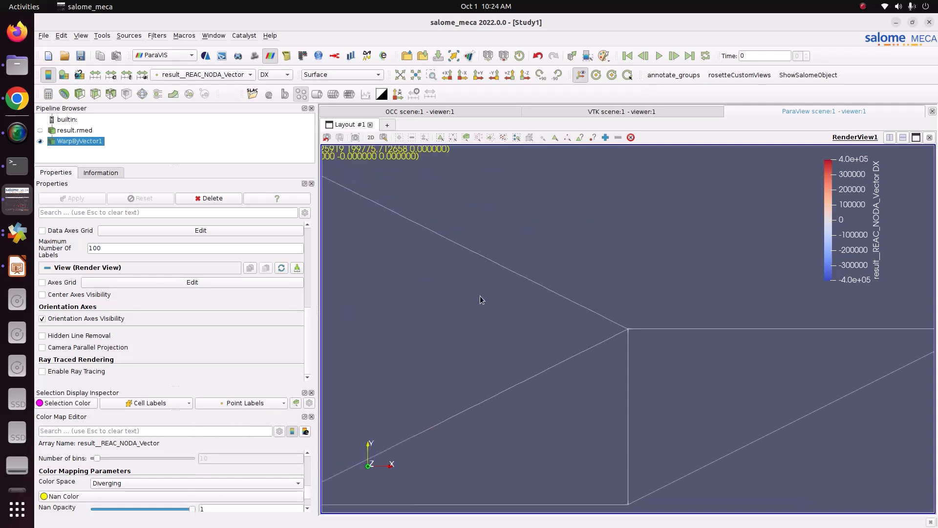
pyautogui.scroll(-5, 475, 277)
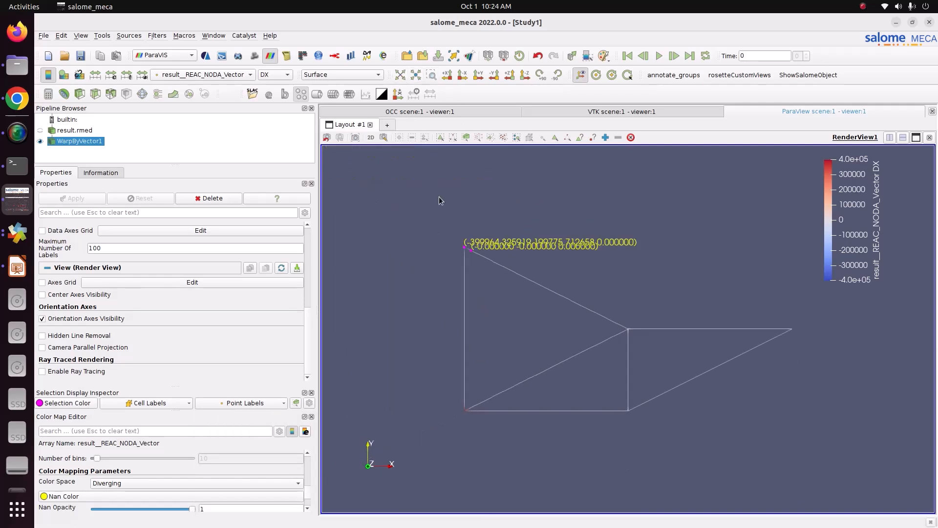
pyautogui.scroll(2, 439, 197)
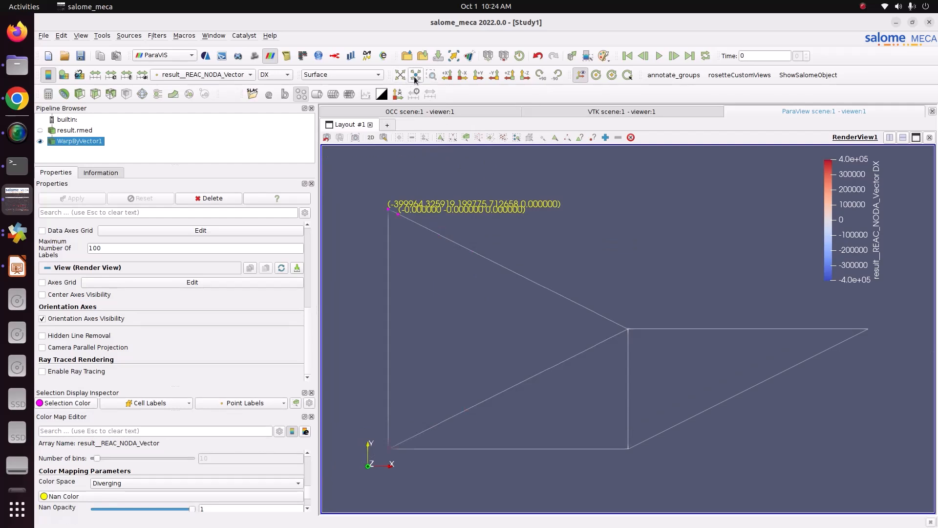
pyautogui.moveTo(422, 195); pyautogui.dragTo(443, 248)
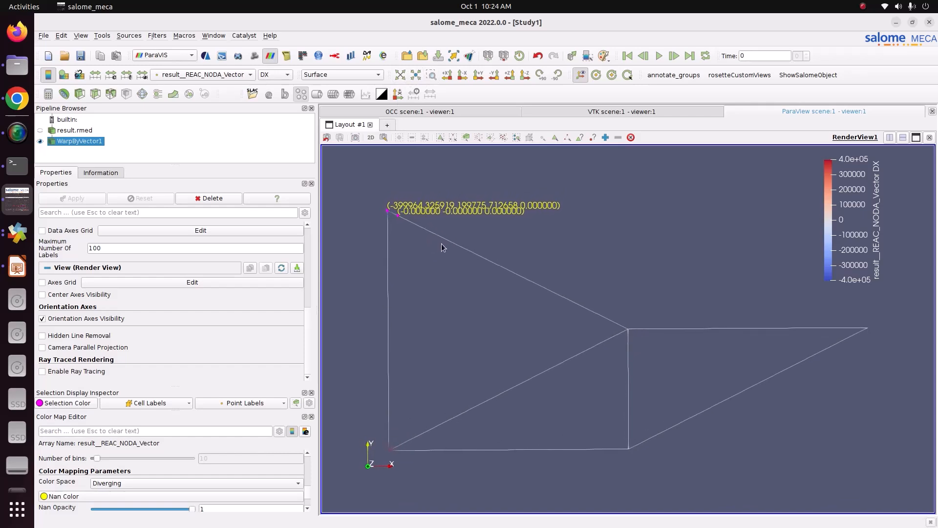
pyautogui.moveTo(441, 247); pyautogui.dragTo(614, 314, button='middle')
pyautogui.scroll(15, 549, 251)
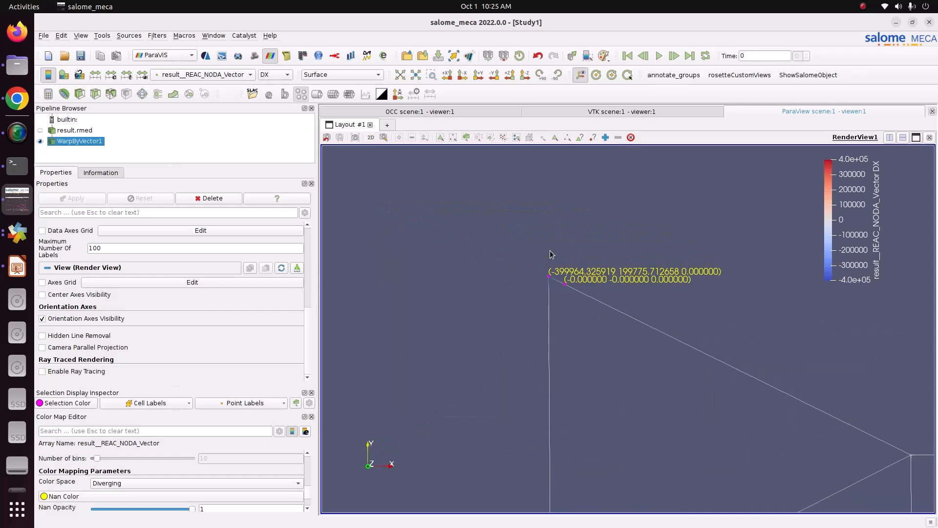
pyautogui.scroll(5, 568, 331)
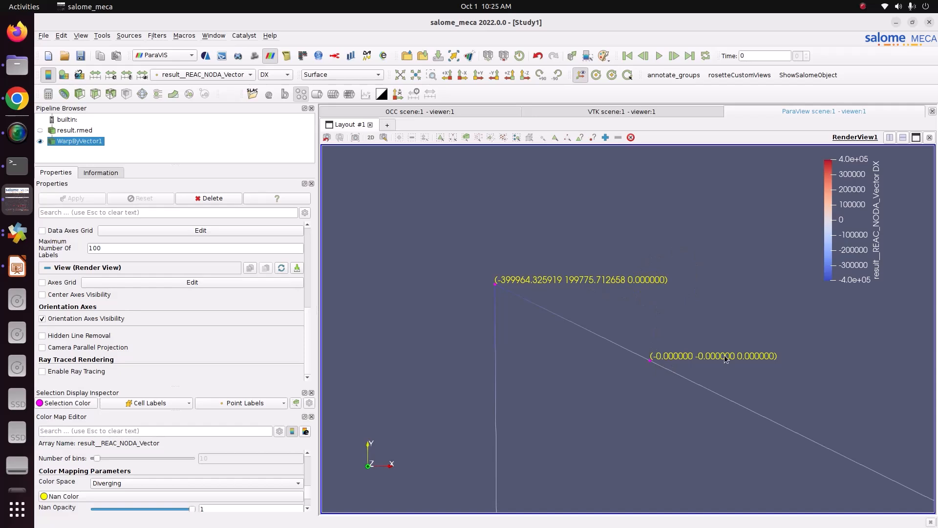
pyautogui.scroll(-5, 503, 310)
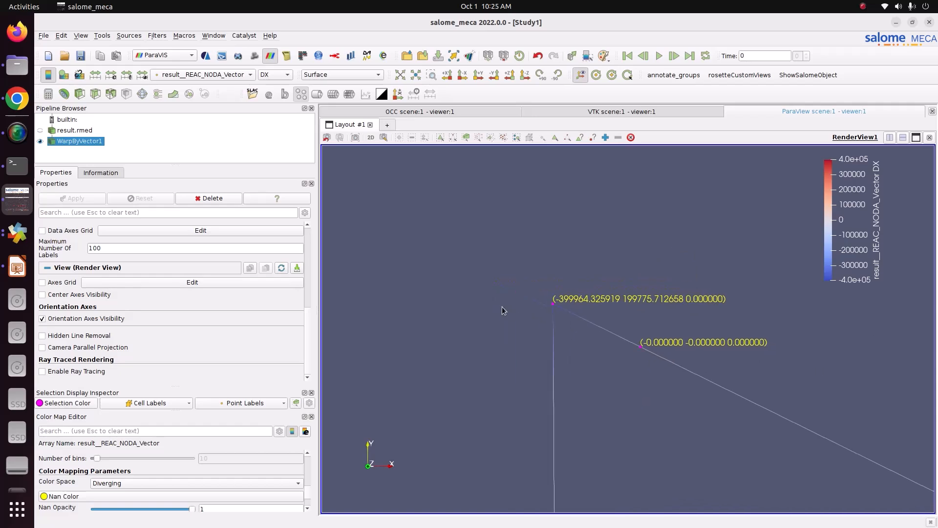
pyautogui.scroll(2, 667, 343)
pyautogui.scroll(-4, 667, 345)
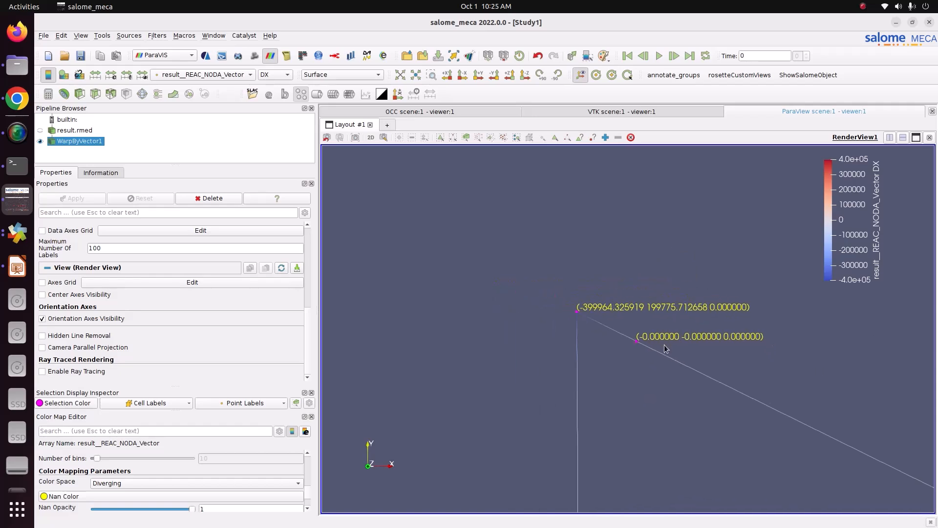
pyautogui.scroll(3, 665, 348)
pyautogui.scroll(-3, 458, 267)
# View the DY and DZ components of result__REAC_NODA_Vector at the upper left support
pyautogui.click(266, 75)
pyautogui.click(274, 85)
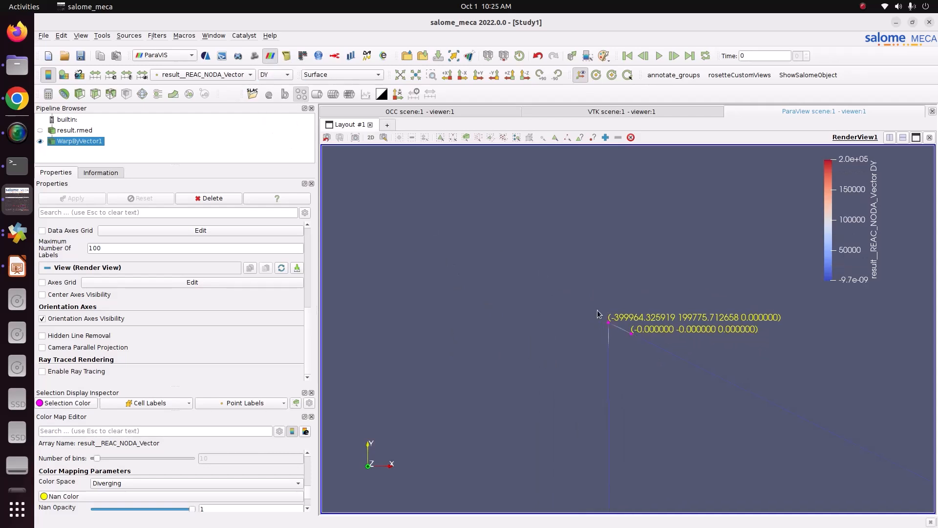
pyautogui.click(275, 75)
pyautogui.click(284, 86)
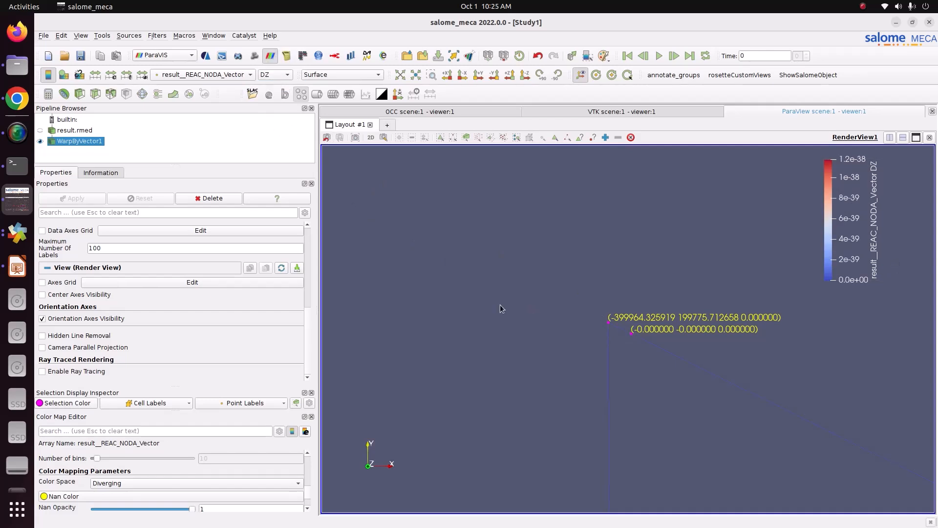
pyautogui.scroll(10, 511, 319)
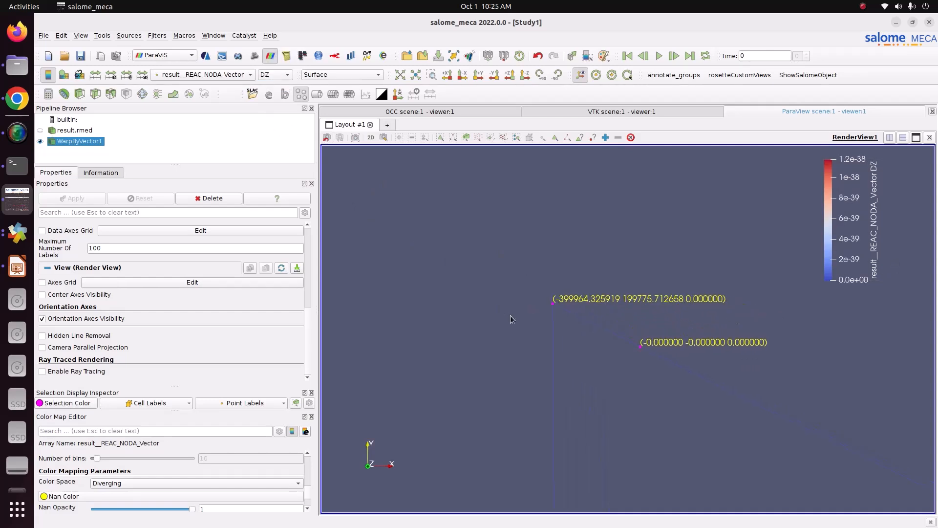
# Keep result__REAC_NODA_Vector as the colouring array and clear the point selection at the upper left support
pyautogui.click(250, 75)
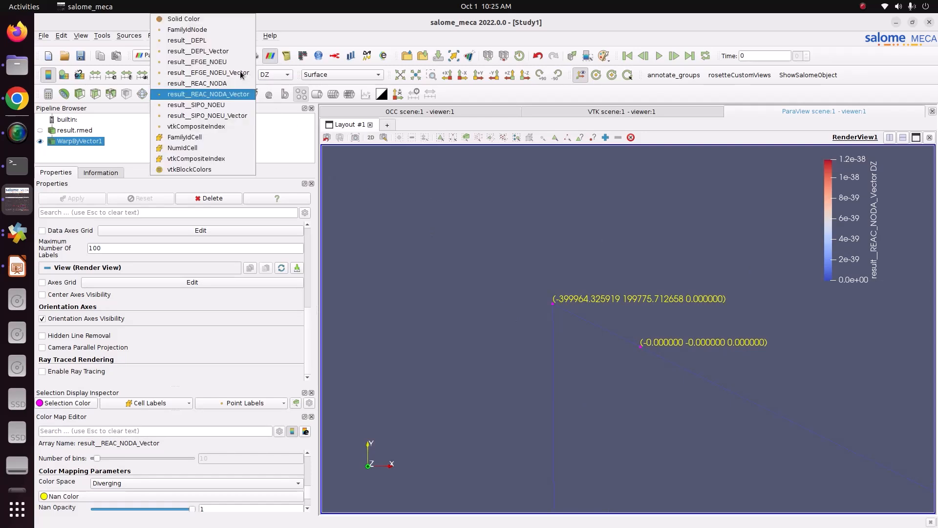
pyautogui.click(230, 93)
pyautogui.scroll(1, 480, 288)
pyautogui.click(631, 137)
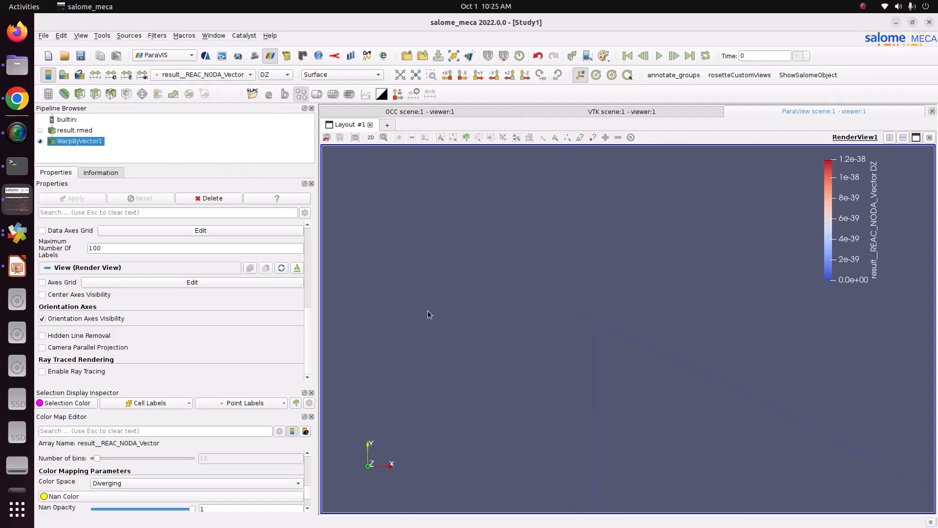
# Fit the whole truss in the view and colour it by the SN component of result__SIPO_NOEU
pyautogui.click(401, 76)
pyautogui.click(209, 75)
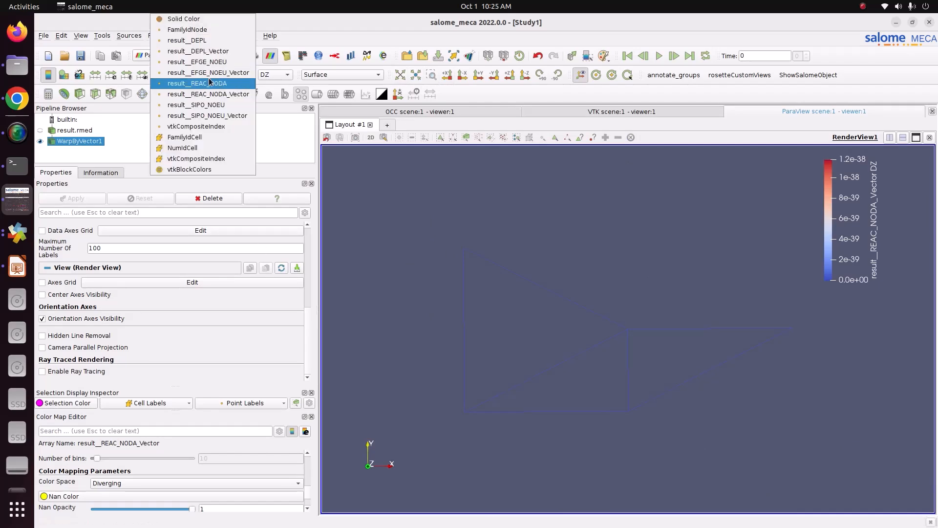
pyautogui.click(211, 107)
pyautogui.click(279, 74)
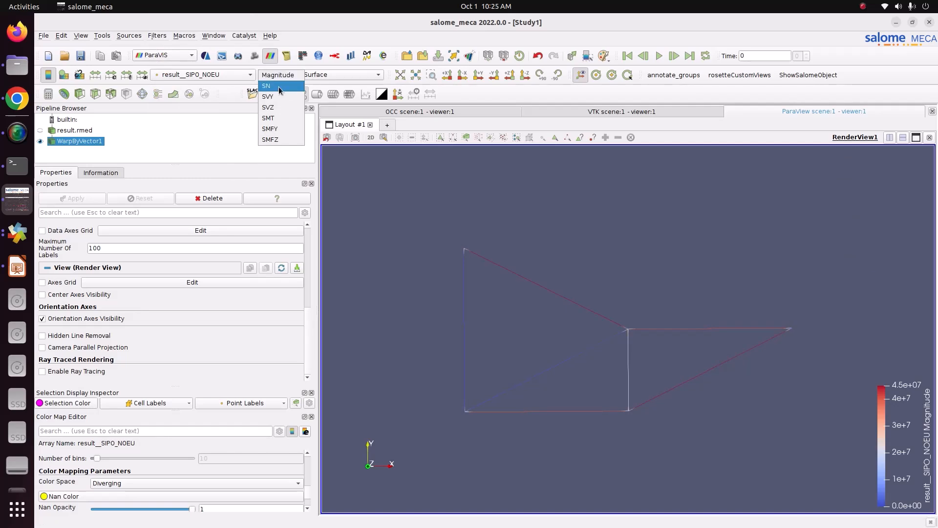
pyautogui.click(280, 90)
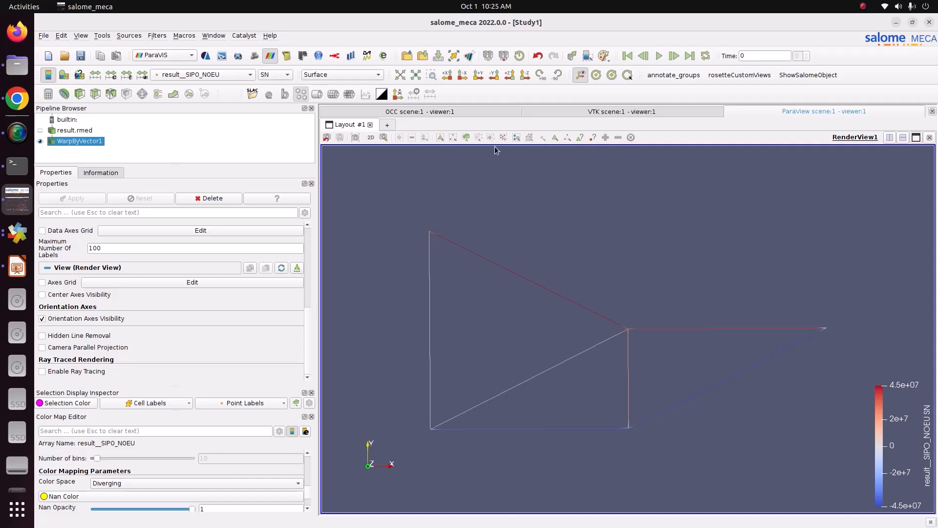
# Select a group of mesh points along the truss's upper left diagonal member and inspect their labels
pyautogui.moveTo(506, 275); pyautogui.dragTo(515, 262, button='middle')
pyautogui.moveTo(511, 265); pyautogui.dragTo(553, 298)
pyautogui.scroll(3, 539, 273)
pyautogui.scroll(-3, 539, 274)
pyautogui.scroll(1, 538, 273)
pyautogui.scroll(-1, 476, 259)
pyautogui.scroll(2, 476, 263)
pyautogui.scroll(-2, 478, 265)
pyautogui.scroll(2, 480, 267)
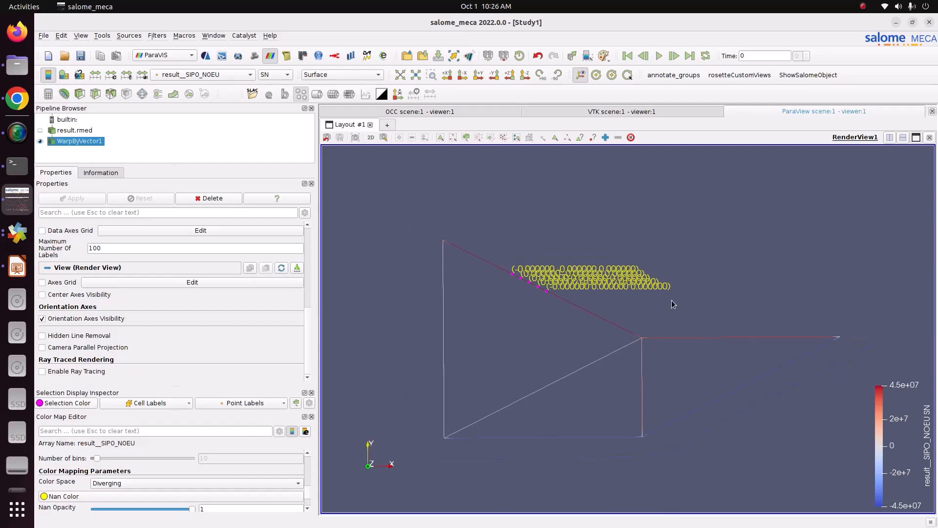
pyautogui.moveTo(635, 385); pyautogui.dragTo(625, 373, button='middle')
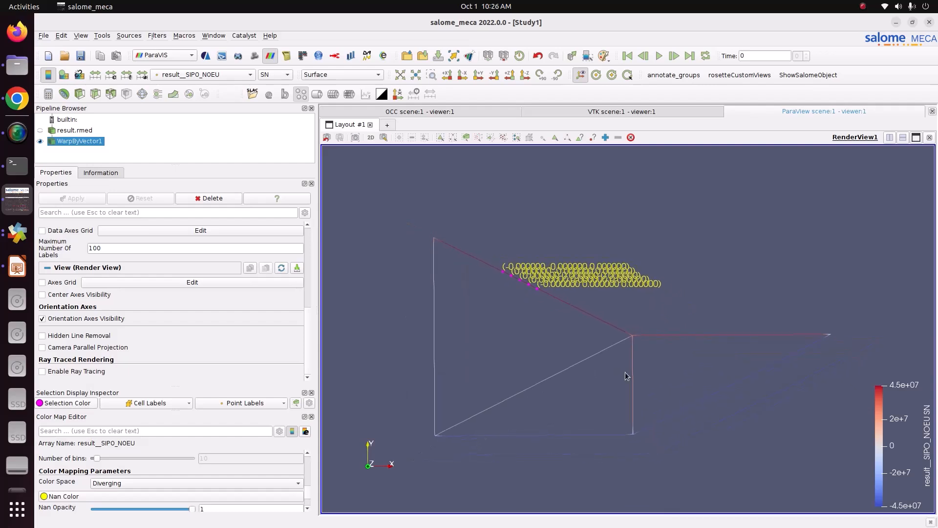
# Select mesh points on the truss's short vertical member and move the SN colour legend to the upper area of the view
pyautogui.click(479, 138)
pyautogui.moveTo(635, 387); pyautogui.dragTo(645, 394)
pyautogui.moveTo(562, 351)
pyautogui.mouseDown()
pyautogui.moveTo(569, 370)
pyautogui.moveTo(555, 336)
pyautogui.mouseUp()
pyautogui.moveTo(928, 454); pyautogui.dragTo(910, 283)
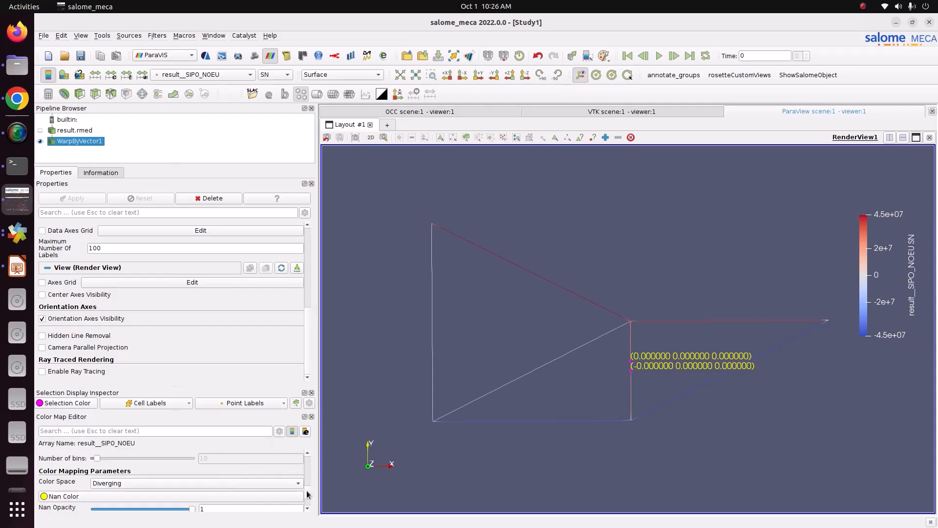
# Replace the result__REAC_NODA_Vector point labels with result__SIPO_NOEU_Vector and inspect the stress labels on the short vertical member
pyautogui.scroll(3, 310, 462)
pyautogui.click(272, 402)
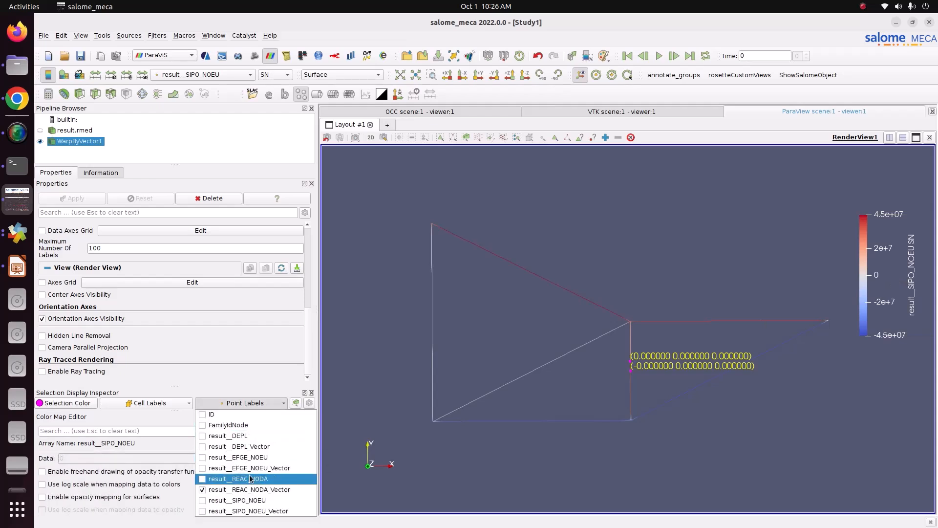
pyautogui.click(205, 490)
pyautogui.click(257, 404)
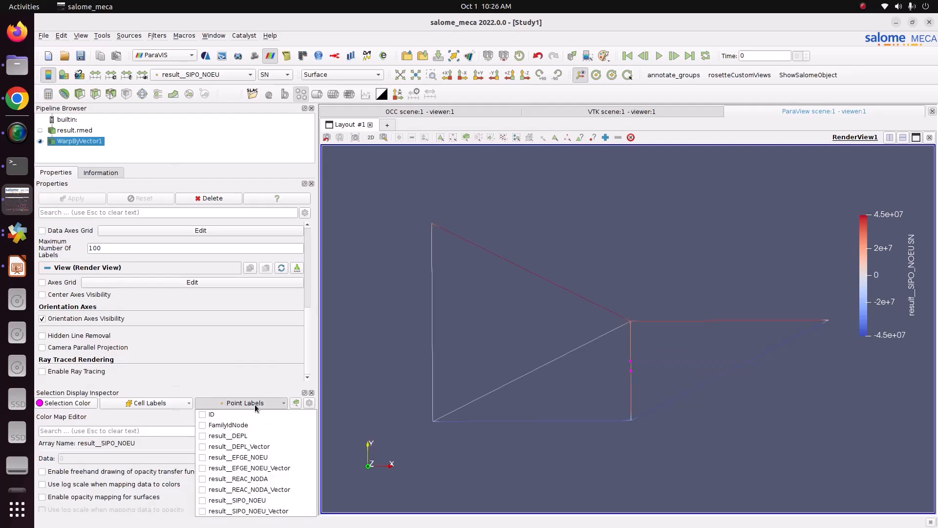
pyautogui.click(203, 511)
pyautogui.scroll(2, 634, 378)
pyautogui.scroll(3, 634, 377)
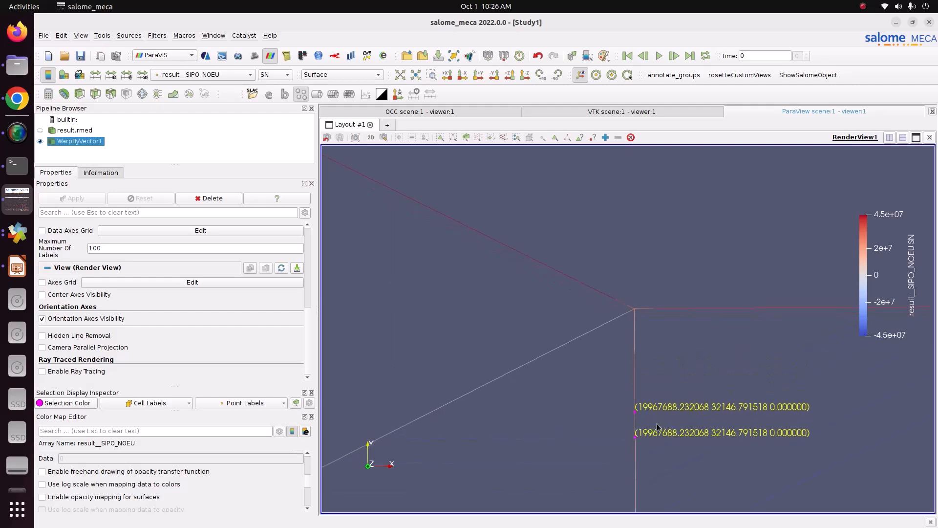
pyautogui.scroll(-2, 657, 421)
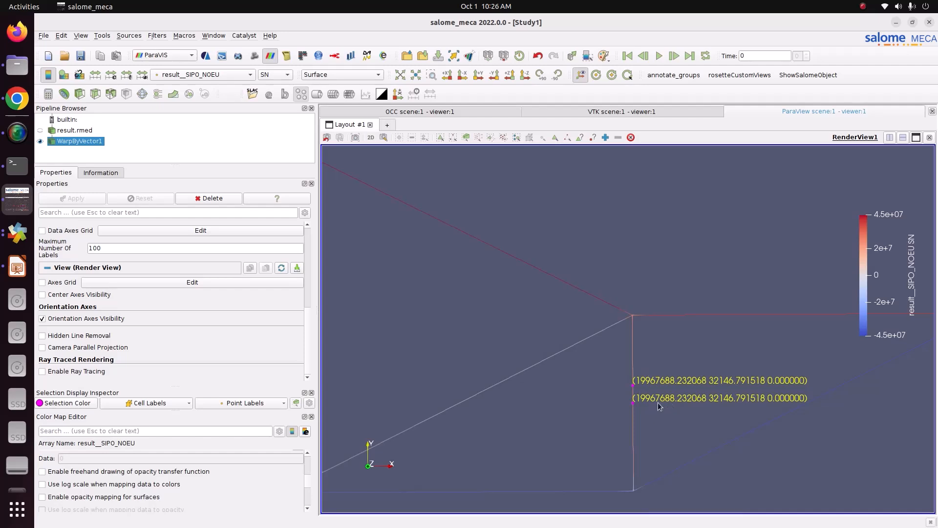
pyautogui.scroll(-5, 696, 349)
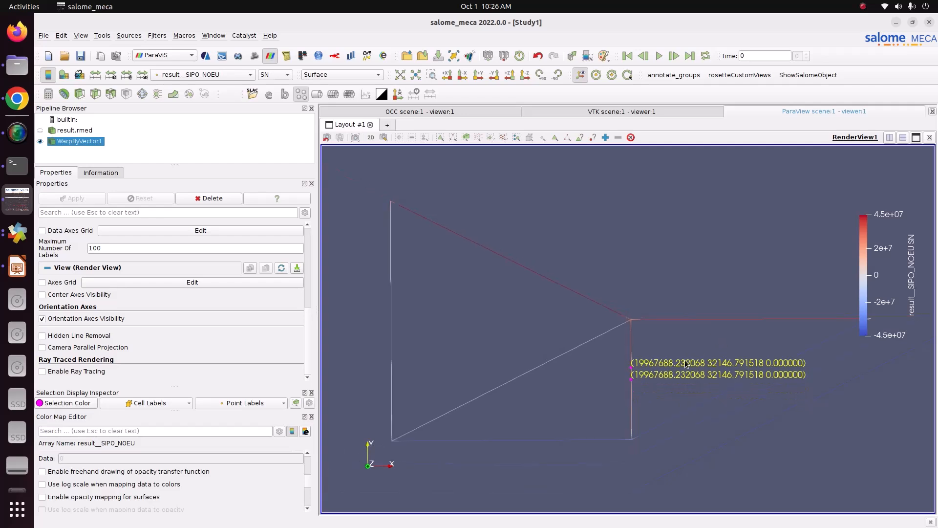
# Select mesh points on the truss's upper left diagonal member and inspect their stress labels
pyautogui.moveTo(458, 241); pyautogui.dragTo(476, 245)
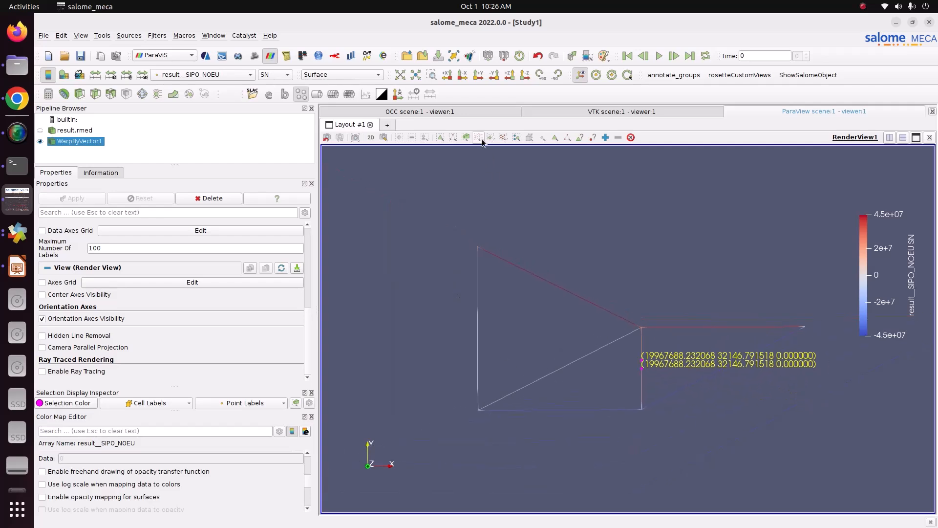
pyautogui.click(548, 287)
pyautogui.scroll(5, 547, 285)
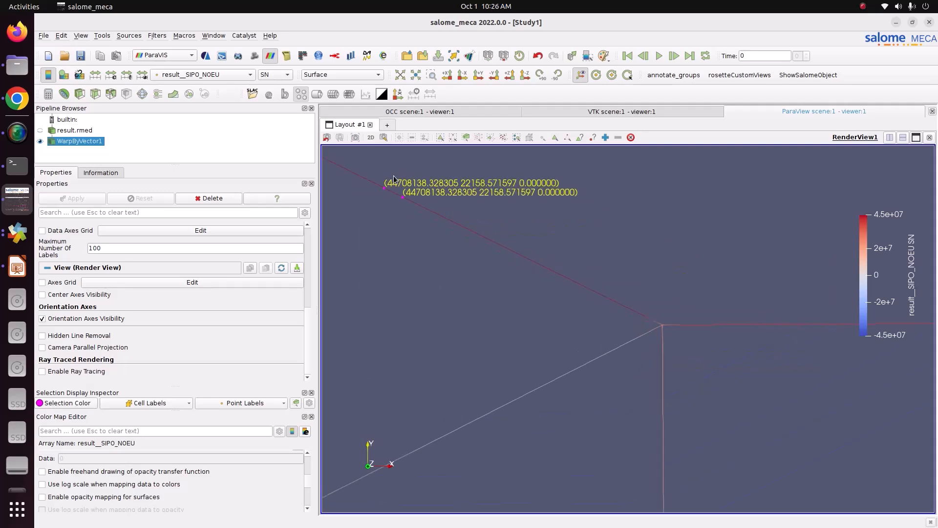
pyautogui.click(282, 78)
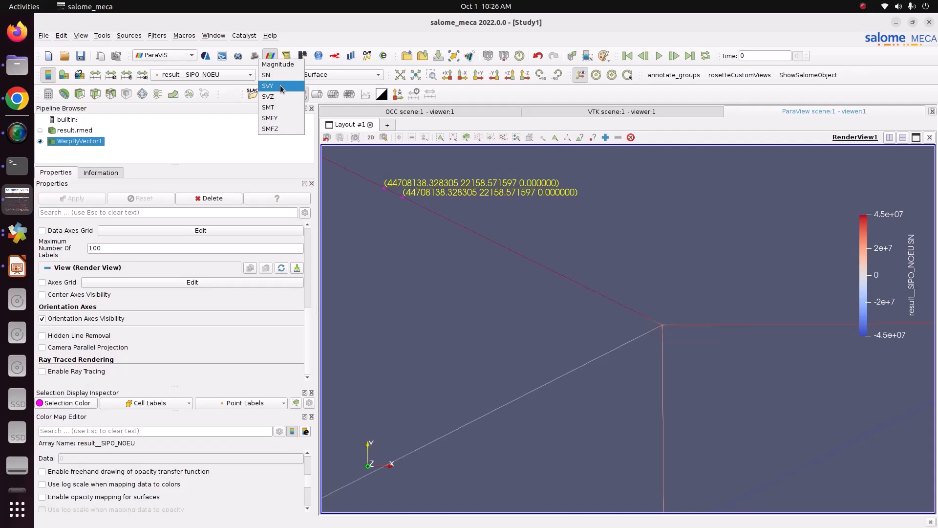
pyautogui.click(211, 78)
pyautogui.click(210, 74)
pyautogui.press('Escape')
# Clear the point selection on the upper left diagonal and open the colour map's number of table values for editing
pyautogui.scroll(-5, 527, 294)
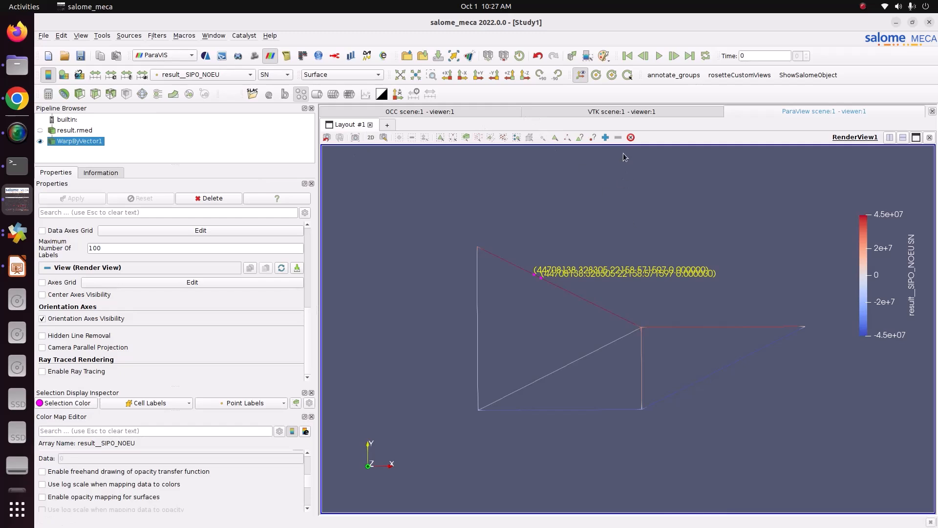
pyautogui.click(631, 138)
pyautogui.scroll(-1, 540, 236)
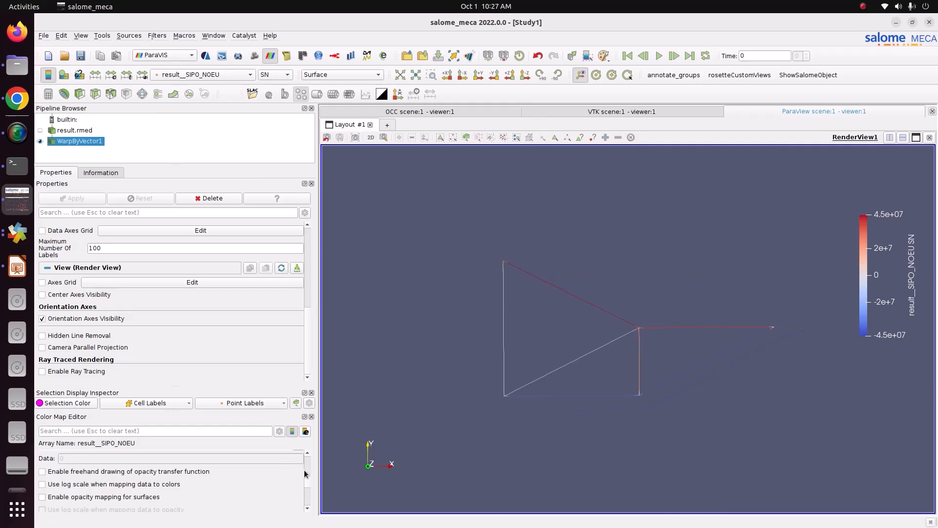
pyautogui.moveTo(308, 483); pyautogui.dragTo(308, 502)
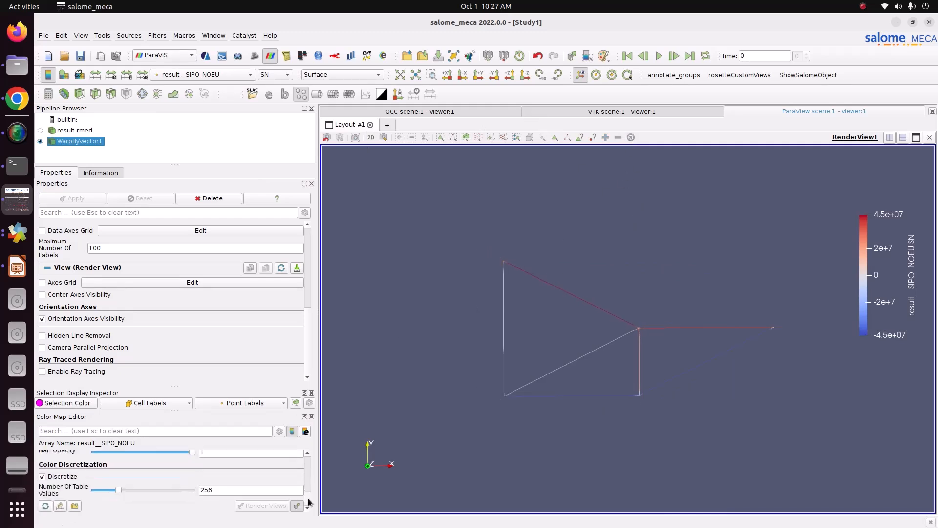
pyautogui.doubleClick(269, 491)
# Switch to the LibreOffice Impress slide to review the truss problem statement and return to Salome-Meca
pyautogui.click(17, 267)
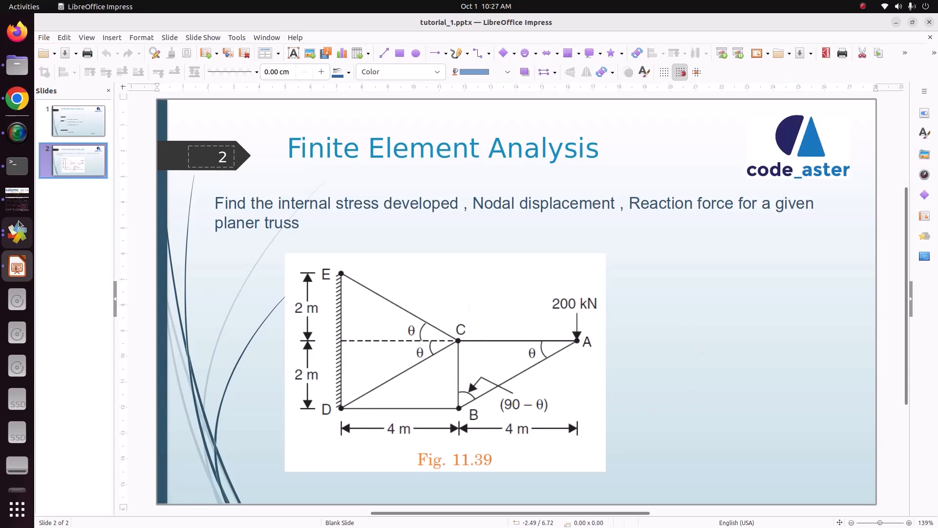
pyautogui.click(17, 198)
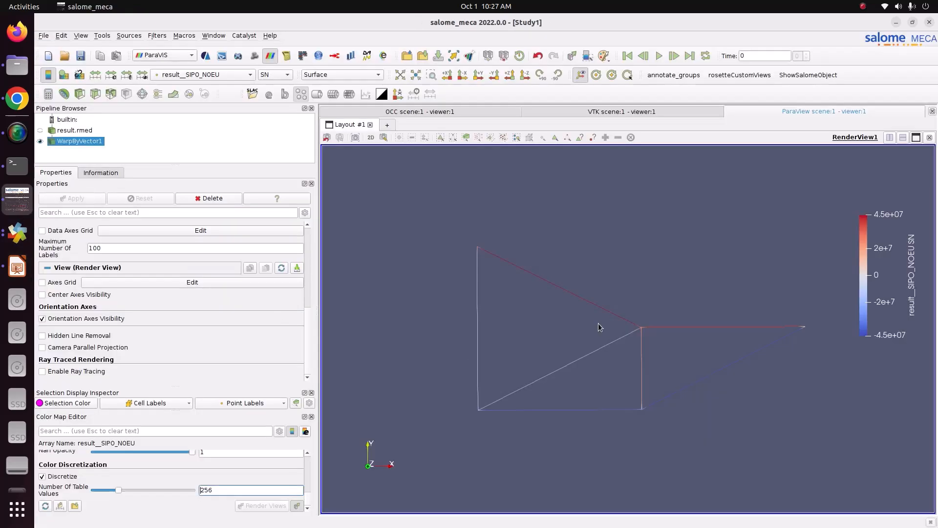